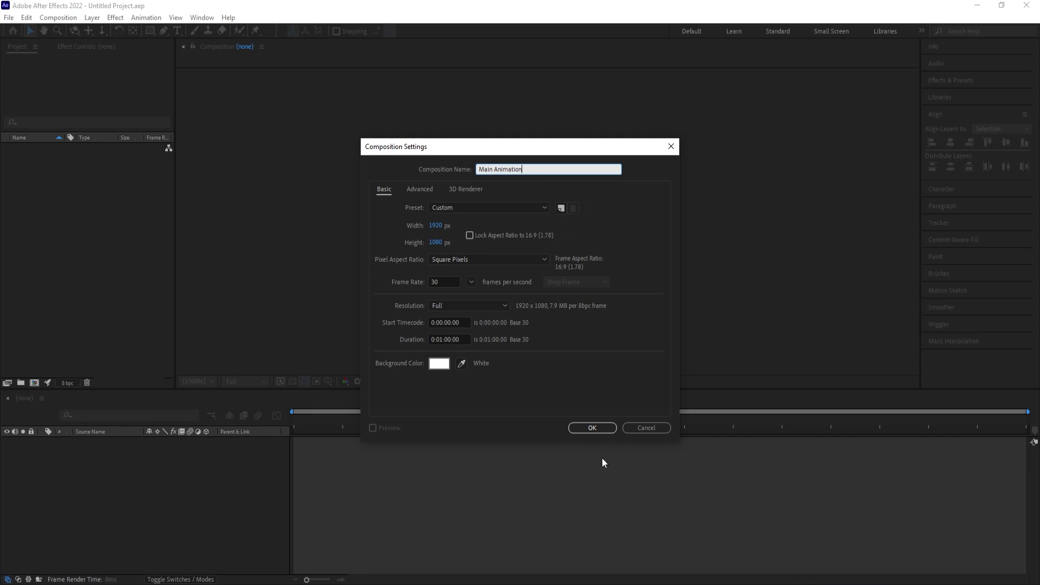
Create the Main Animation composition at 1920 × 1080 px, 30 fps and one minute long, and show its title/action safe guides.
click(593, 427)
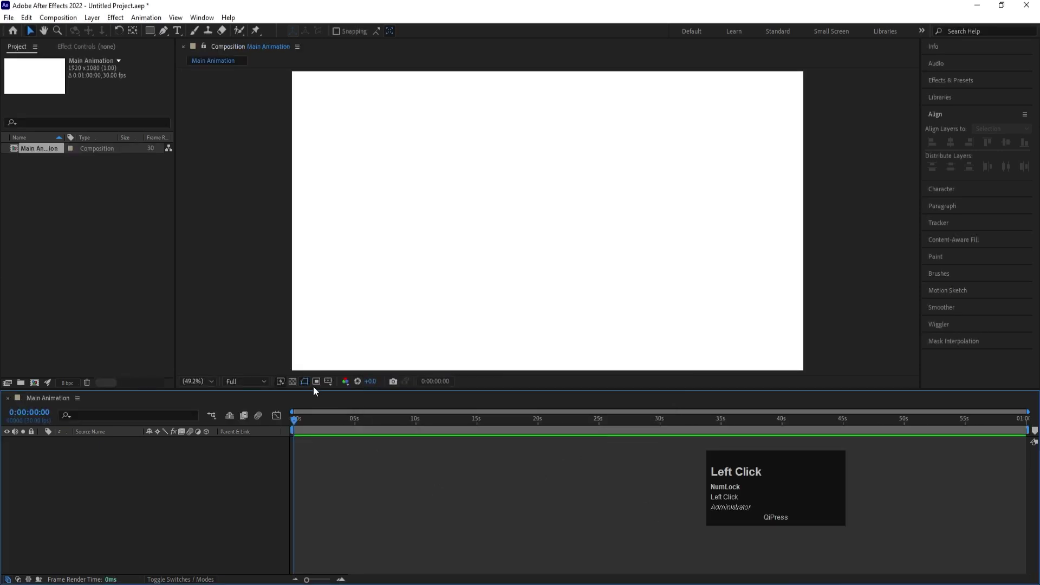
click(328, 381)
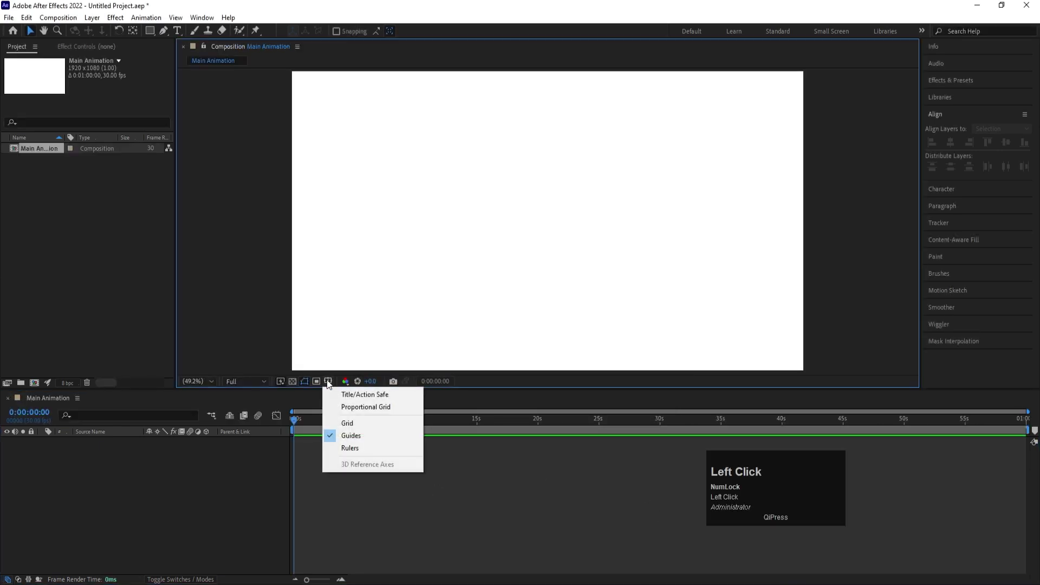
click(354, 394)
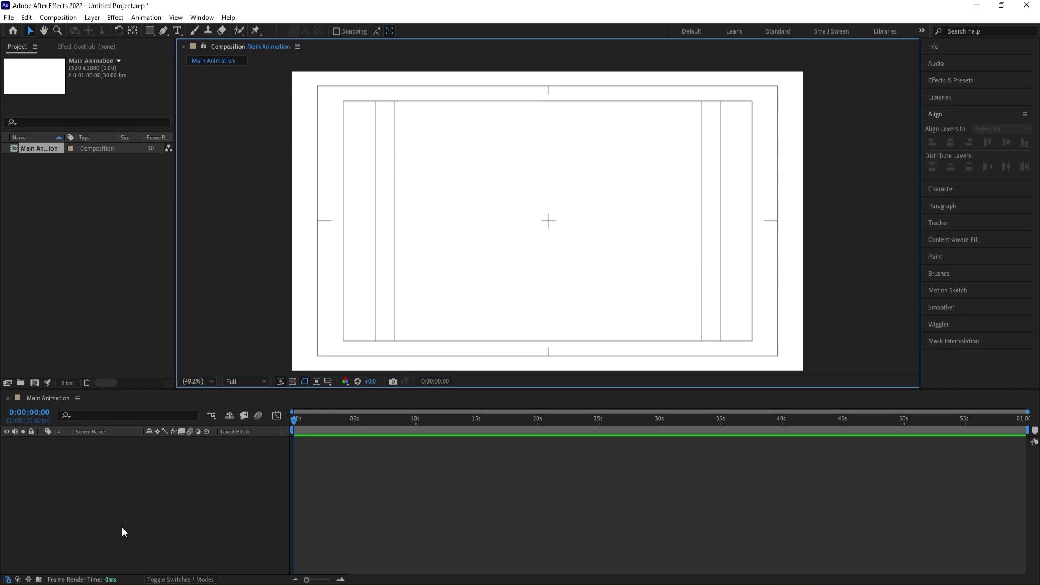
click(583, 194)
click(110, 224)
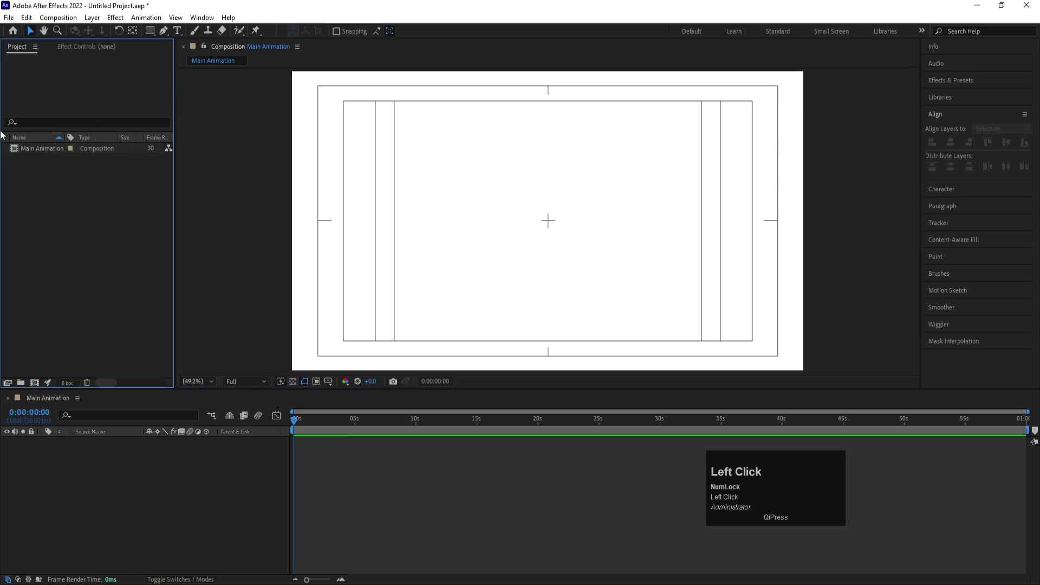
click(42, 150)
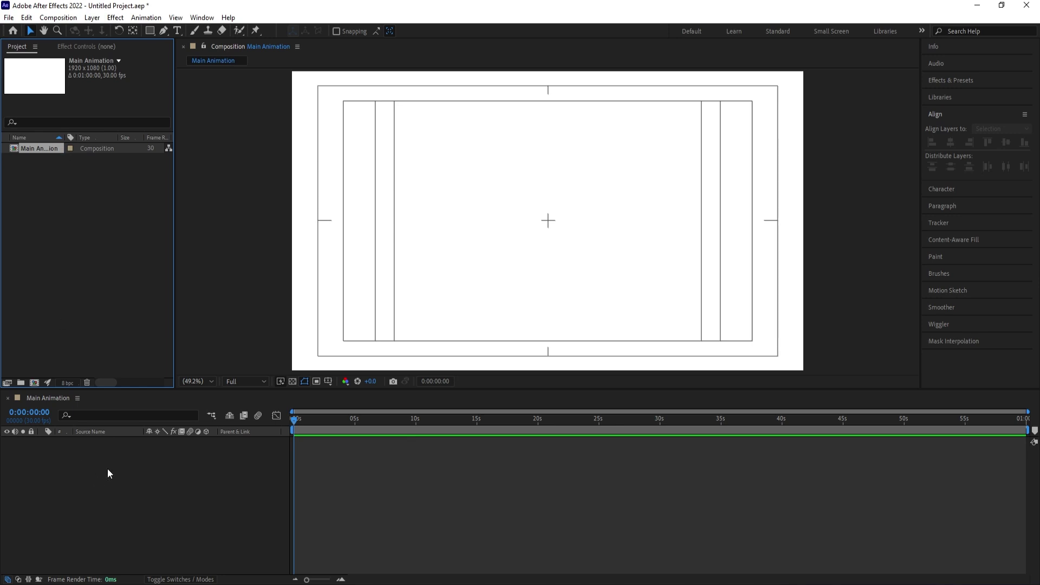
click(485, 476)
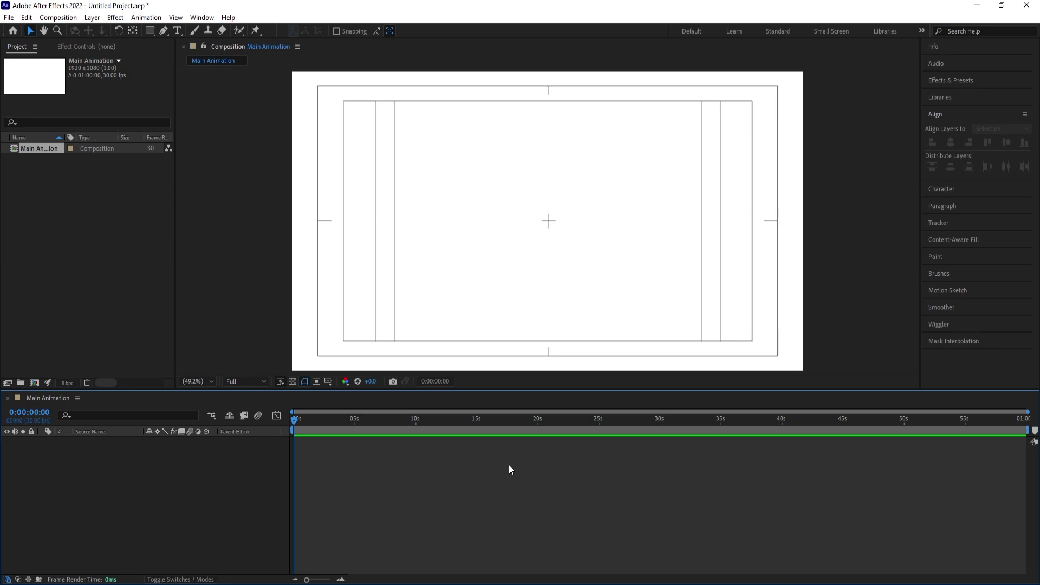
click(120, 462)
Set up horizontal text with the Bebas font, faux italic turned off and a black fill.
click(179, 29)
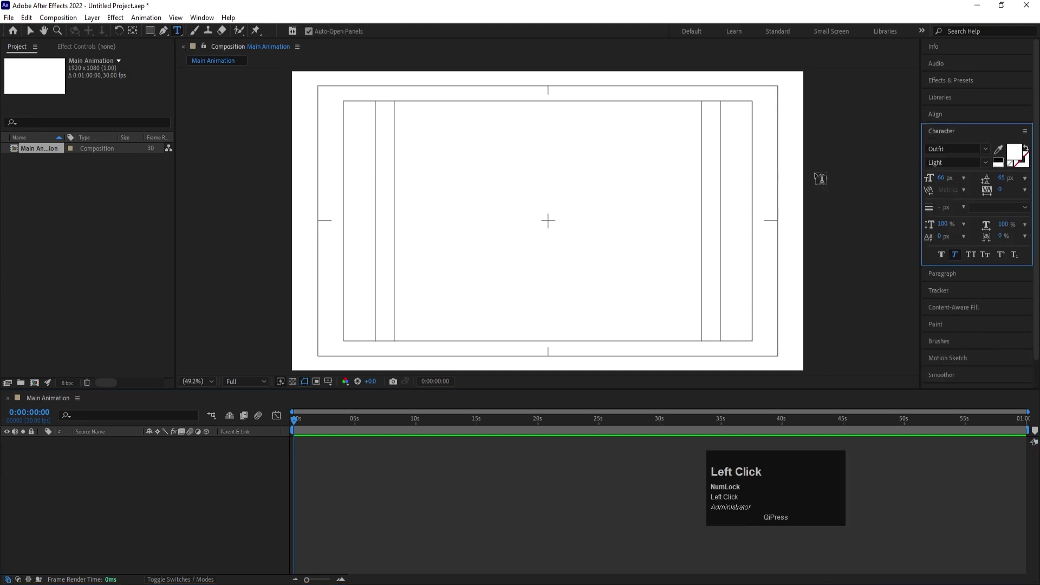
click(985, 149)
scroll(970, 196, up, 20)
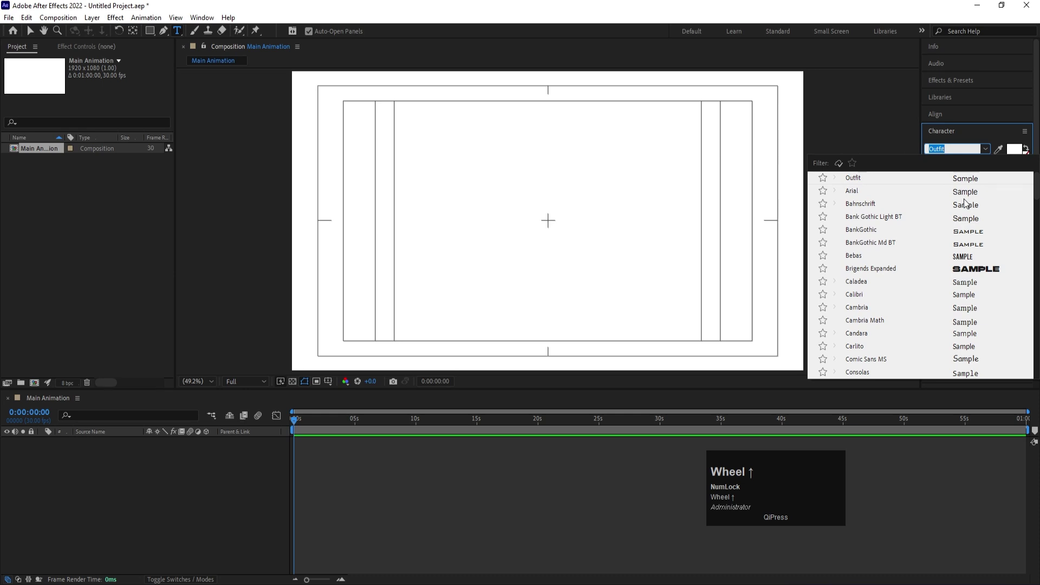
click(949, 258)
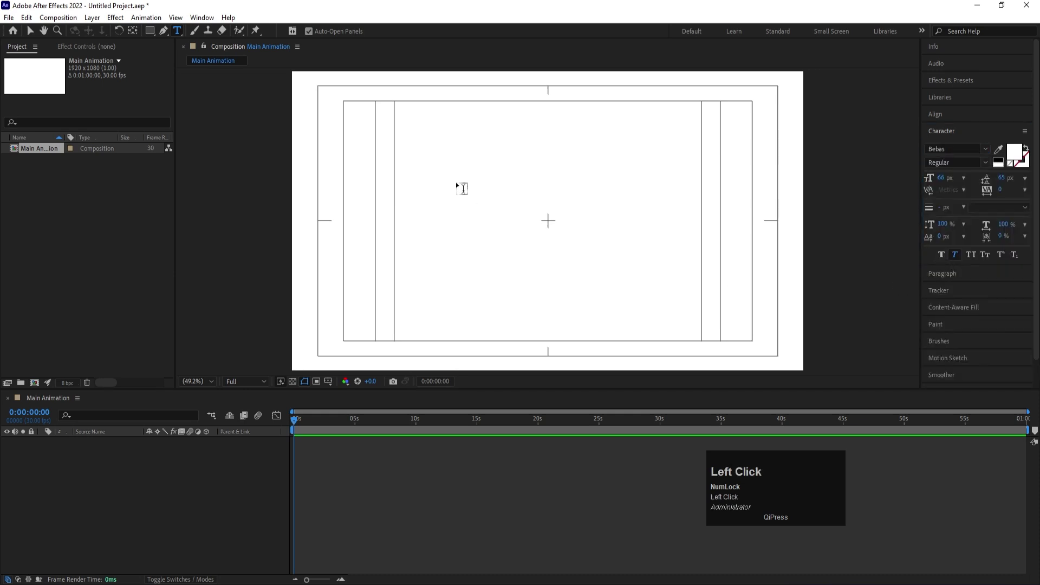
click(958, 257)
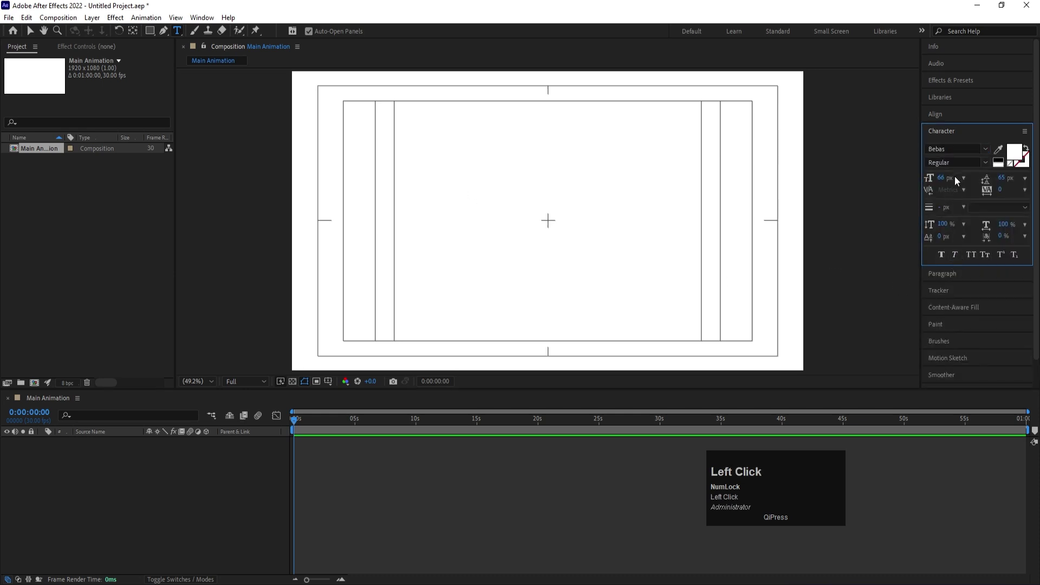
click(997, 161)
Add a text layer reading "JUST DO IT." near the composition's center at a font size of 277 px.
click(476, 230)
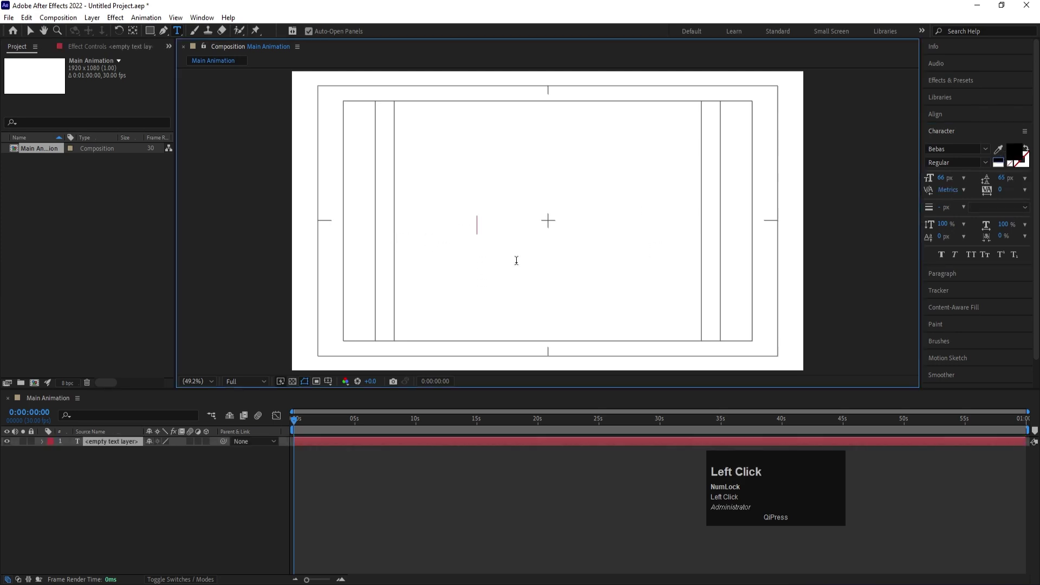
drag(942, 179, 1035, 158)
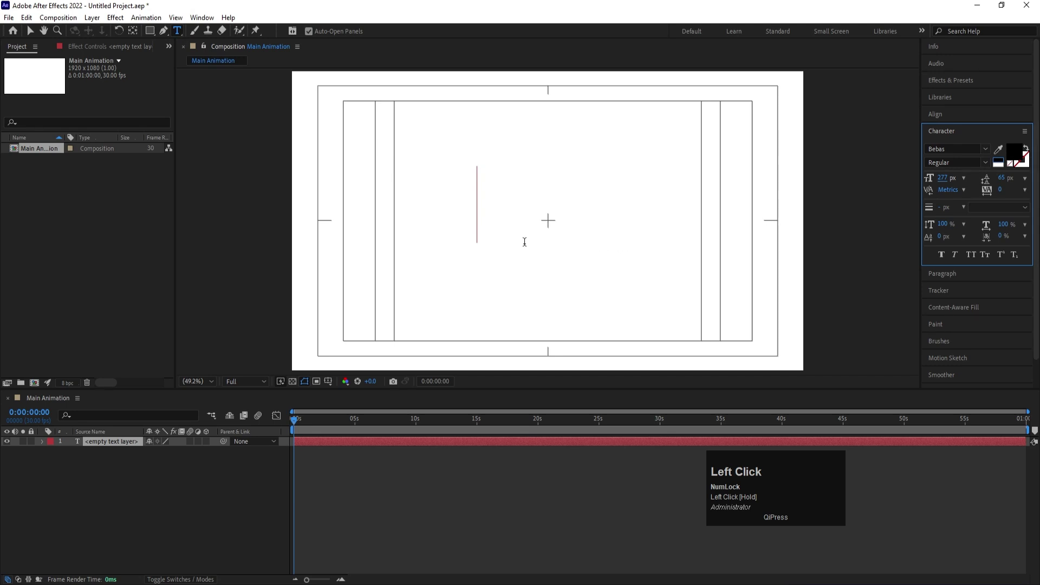
text(JUS)
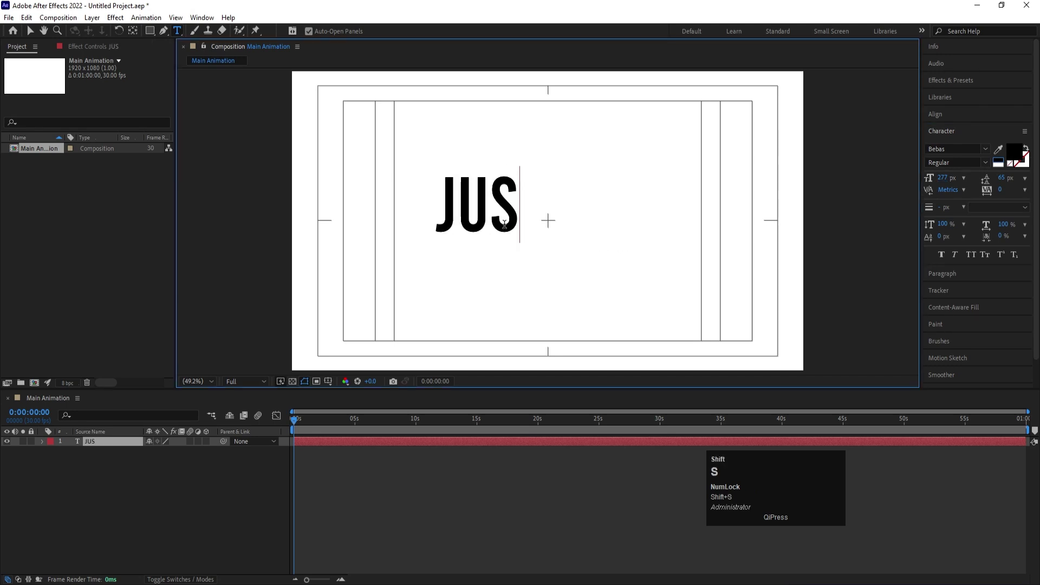
text(T DO )
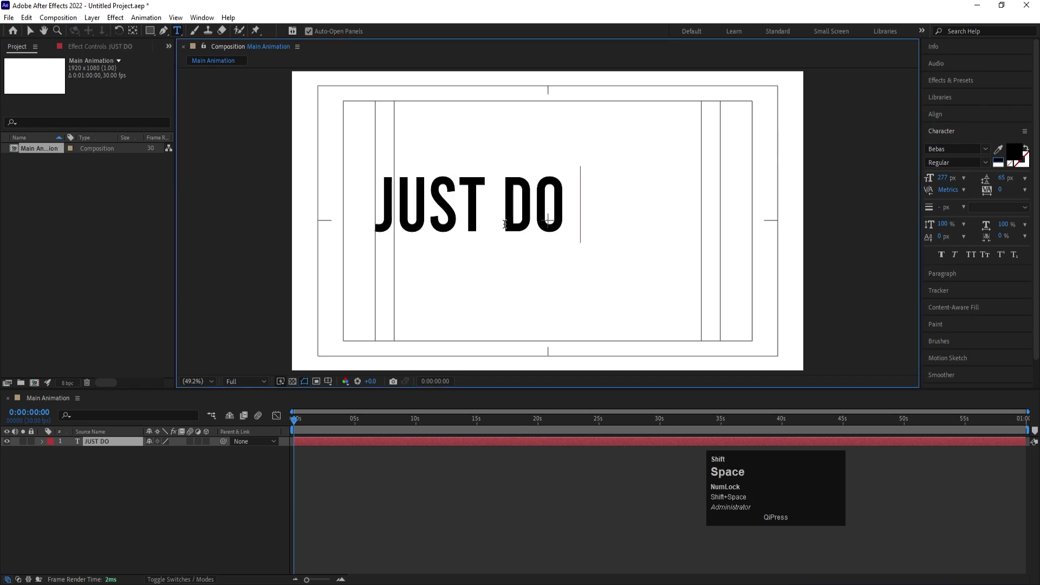
text(IT.)
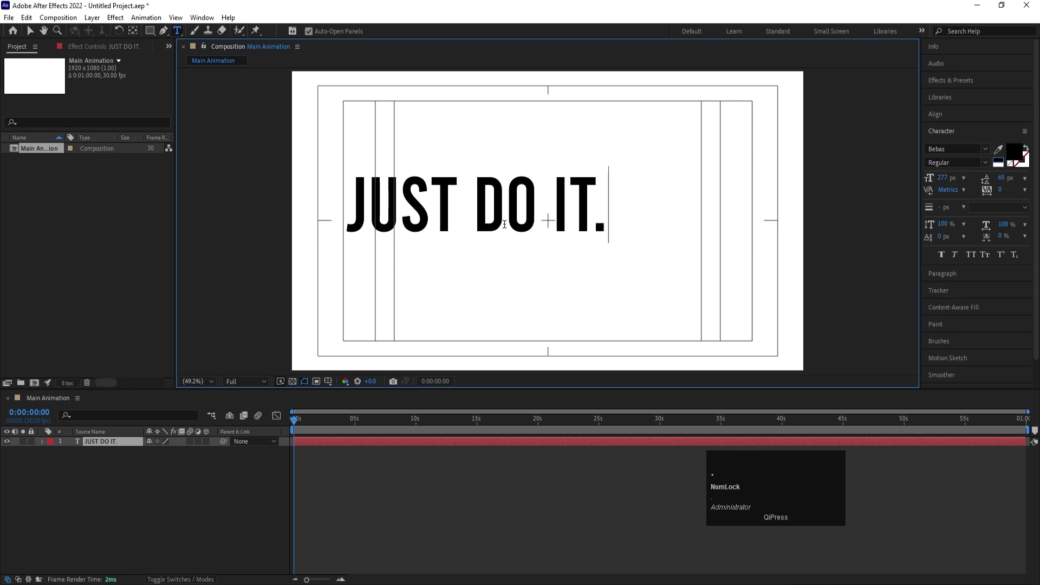
Set the tracking of the "JUST DO IT." text to -55 and center the layer's anchor point in its content.
click(110, 466)
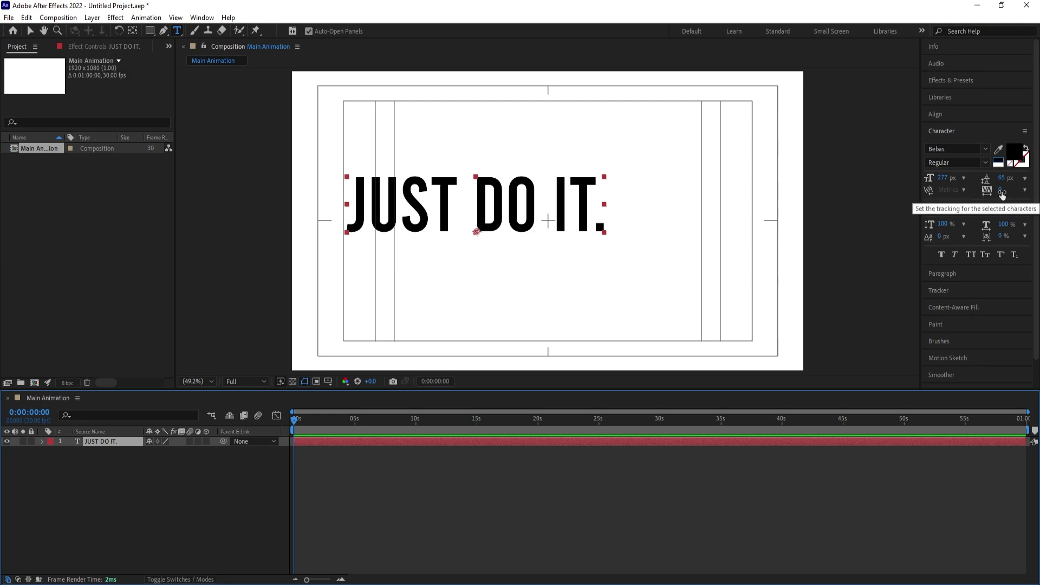
drag(1002, 190, 968, 190)
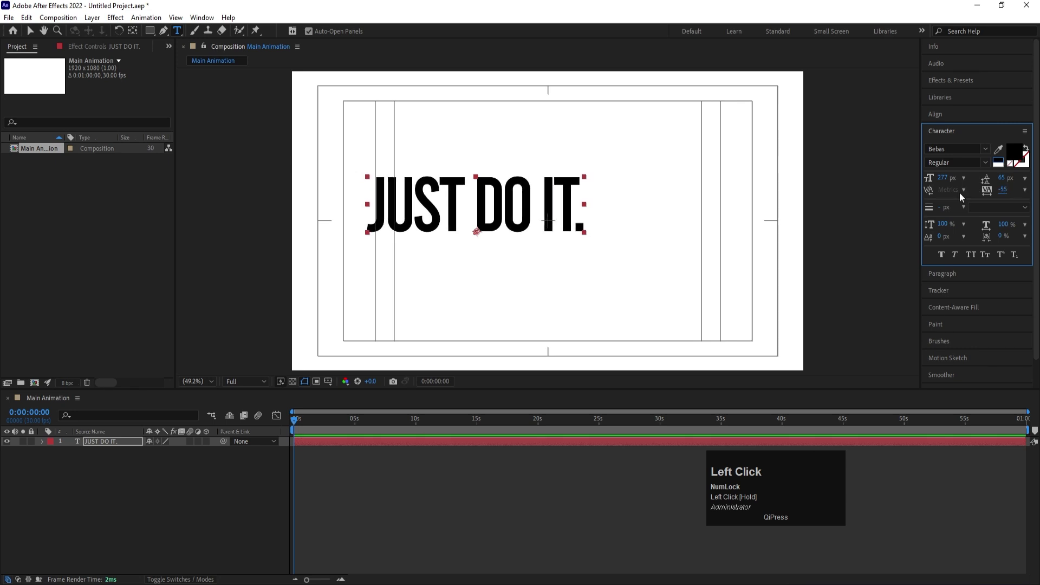
click(84, 490)
click(96, 439)
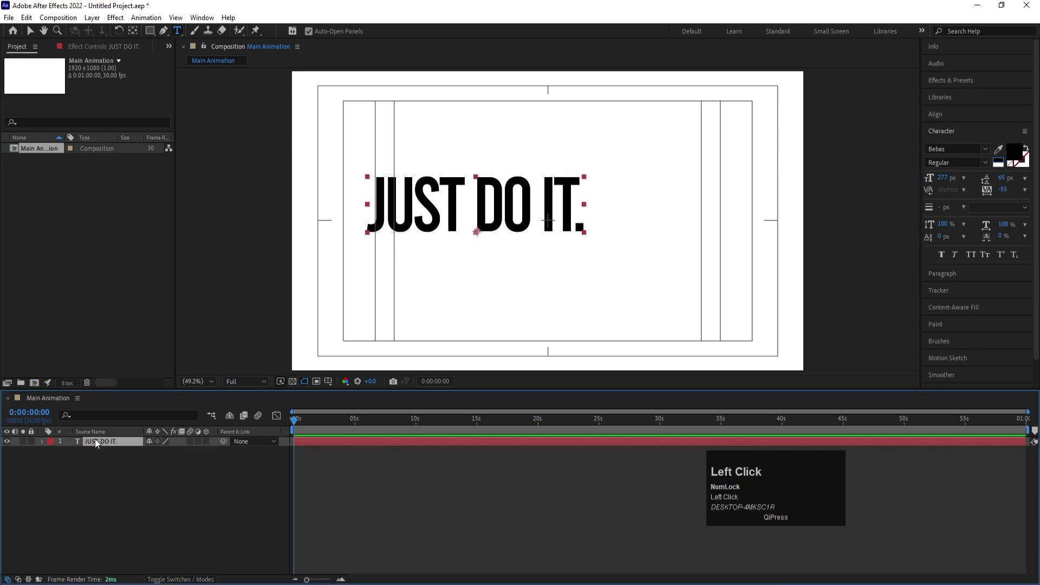
key(ctrl+alt+Home)
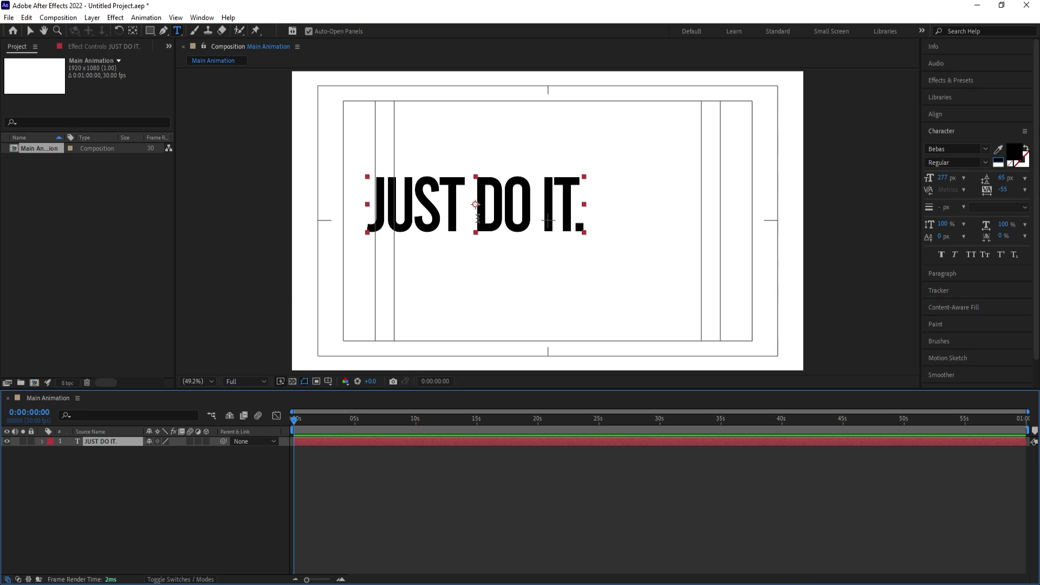
Try moving the text layer's anchor point over to the letter O with the Pan Behind tool, and undo the move.
click(133, 34)
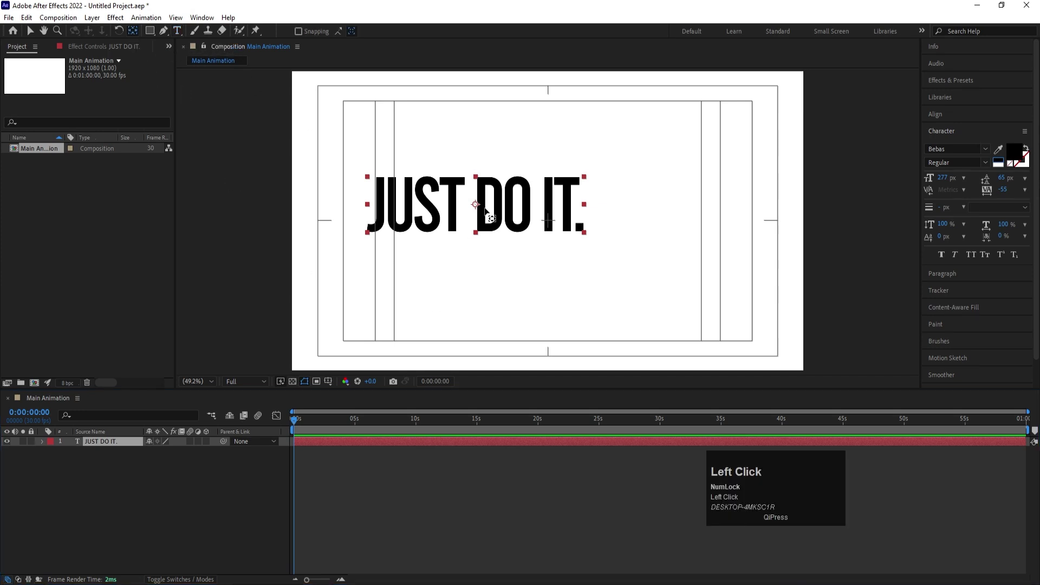
drag(480, 207, 532, 203)
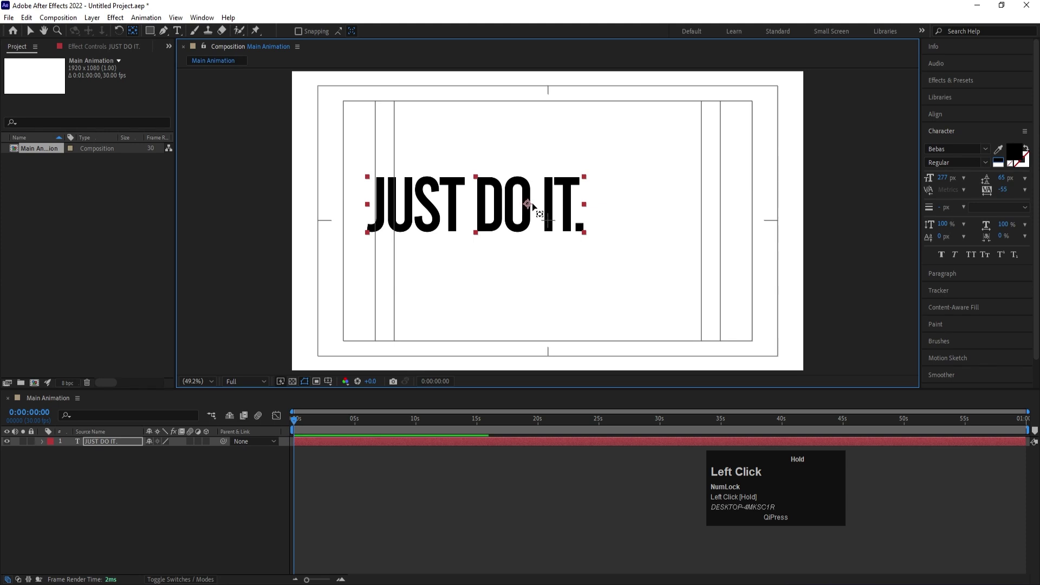
key(ctrl+z)
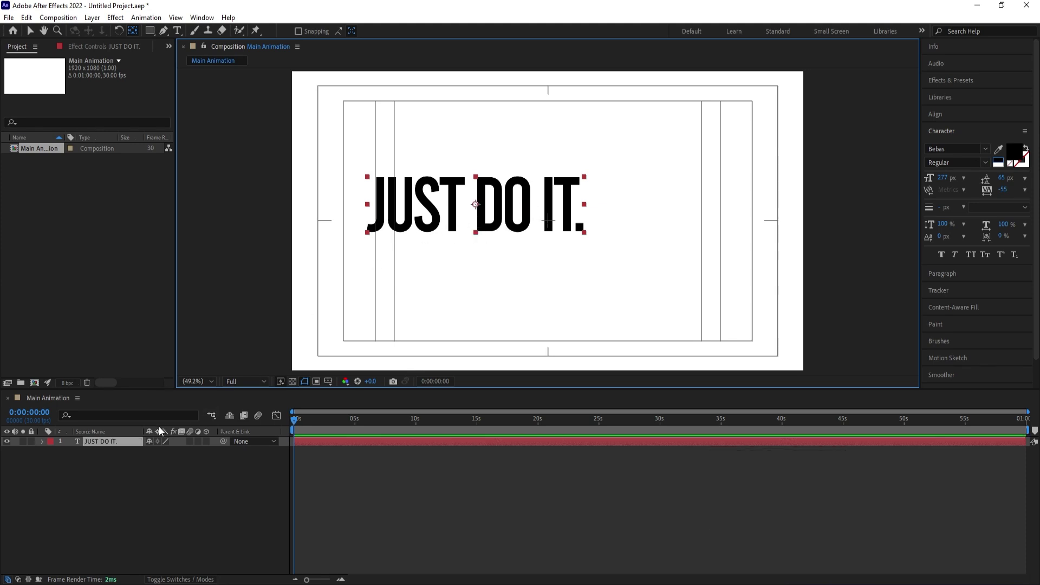
Reveal the text layer's Rotation, try turning it slightly counterclockwise about its center, and undo the rotation.
key(r)
mouse_move(157, 451)
mouse_down()
mouse_move(166, 451)
mouse_move(149, 451)
mouse_up()
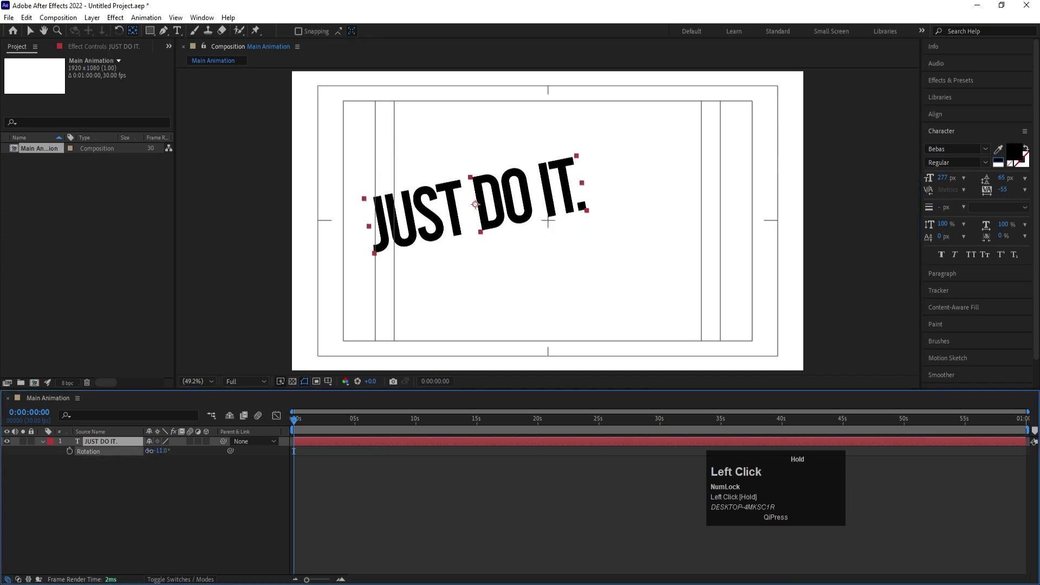
key(ctrl+z)
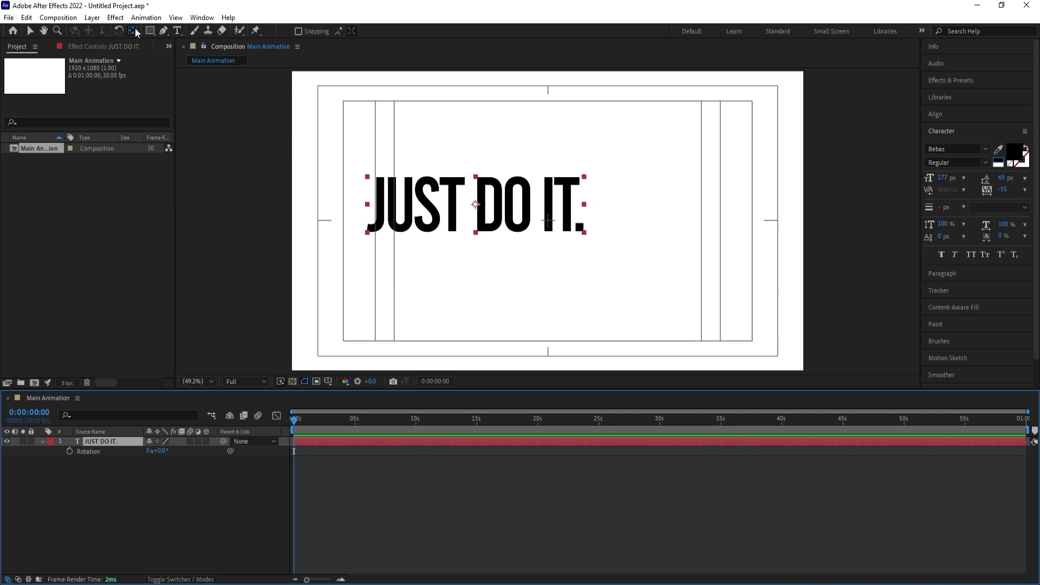
Move the anchor point outside the text, past its final period, and try rotating the layer about it, undoing the rotation.
drag(485, 206, 638, 216)
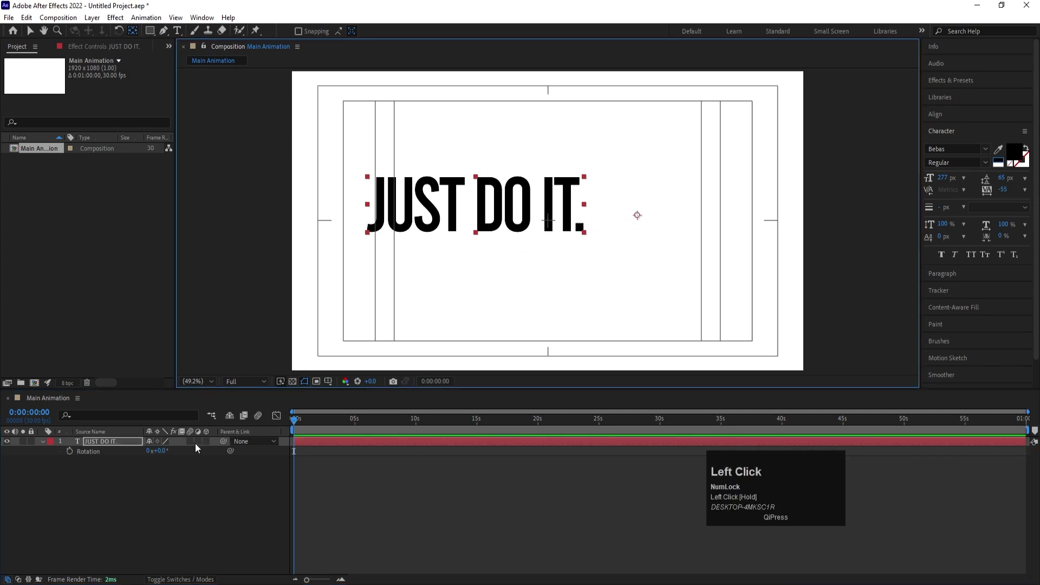
mouse_move(165, 454)
mouse_down()
mouse_move(174, 453)
mouse_move(159, 455)
mouse_up()
key(ctrl+z)
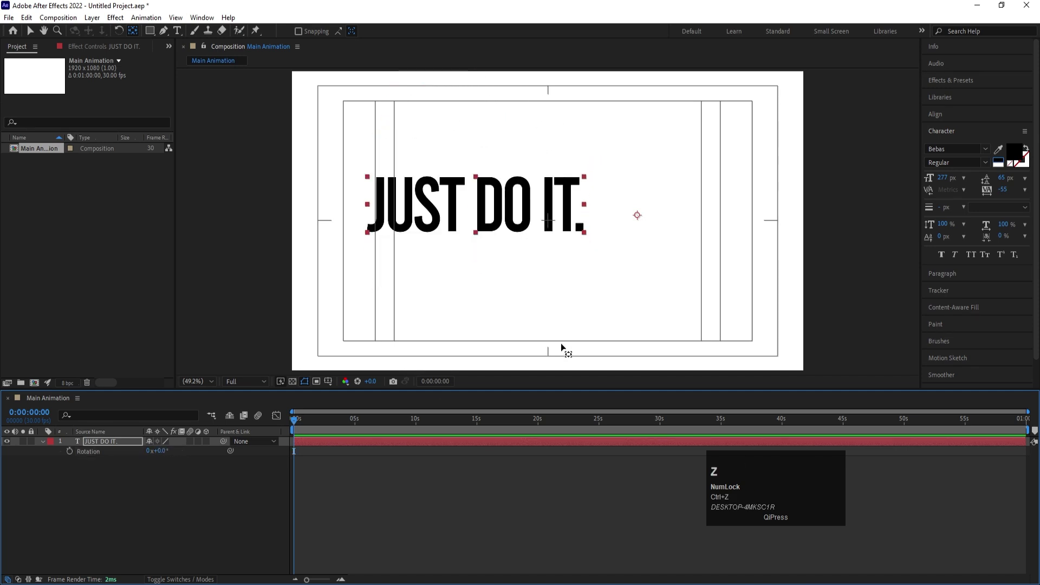
Return the anchor point of the "JUST DO IT." layer to the center of its content.
click(124, 515)
click(99, 441)
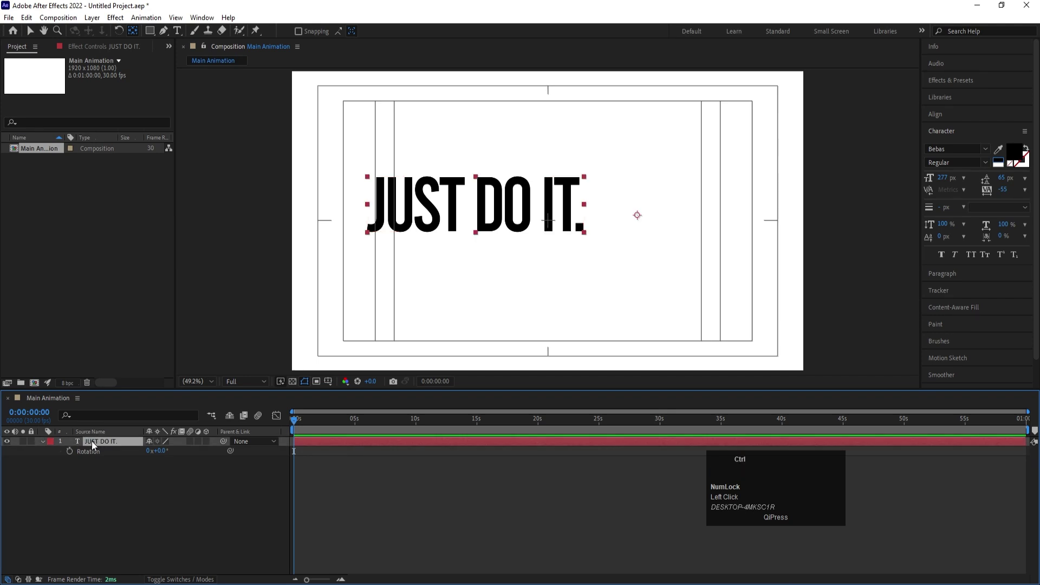
key(ctrl+alt+Home)
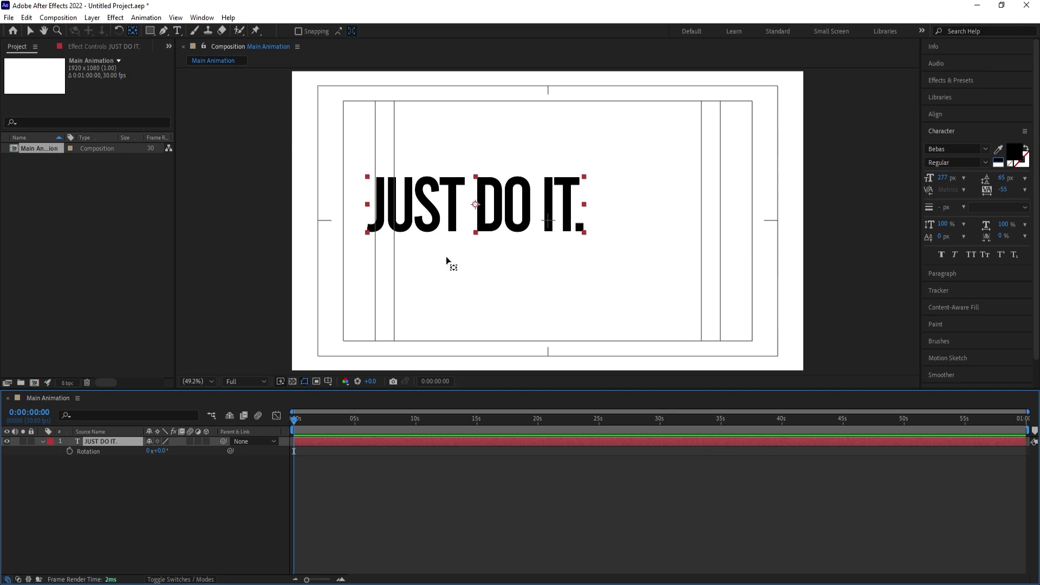
Align the "JUST DO IT." layer to the composition's horizontal and vertical center.
click(182, 486)
click(113, 444)
click(30, 31)
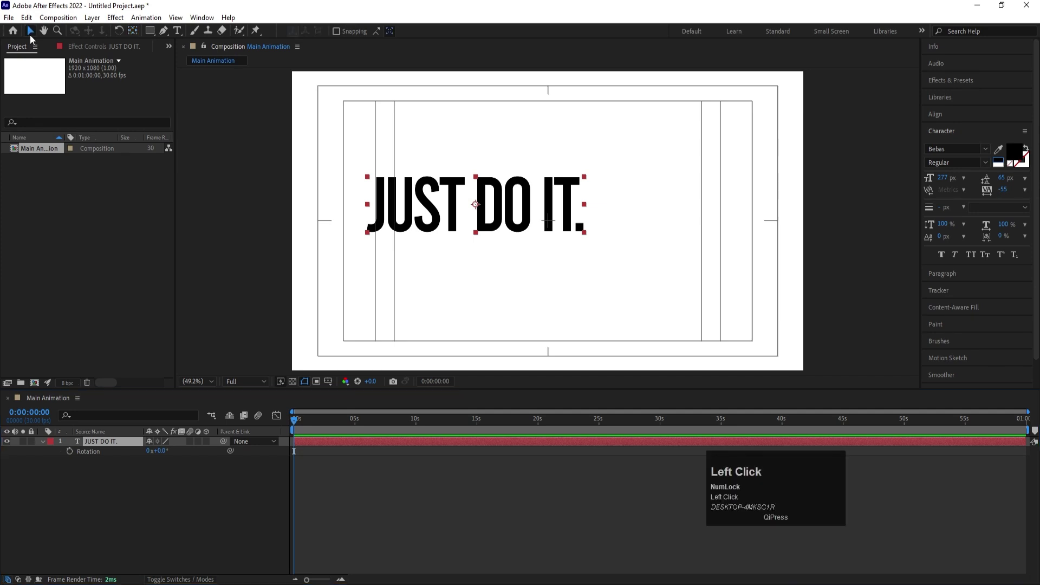
click(957, 116)
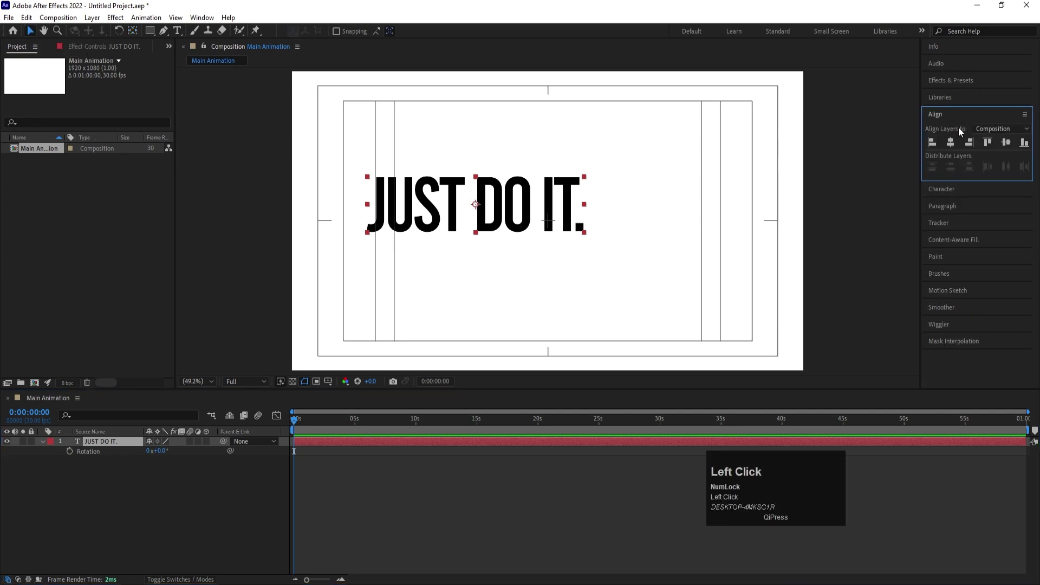
click(951, 142)
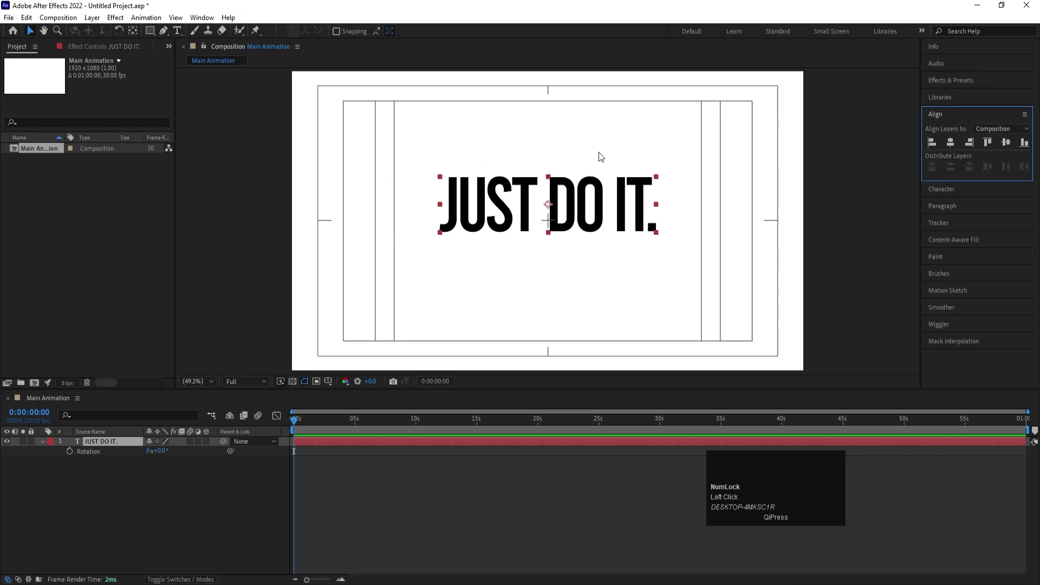
click(1003, 142)
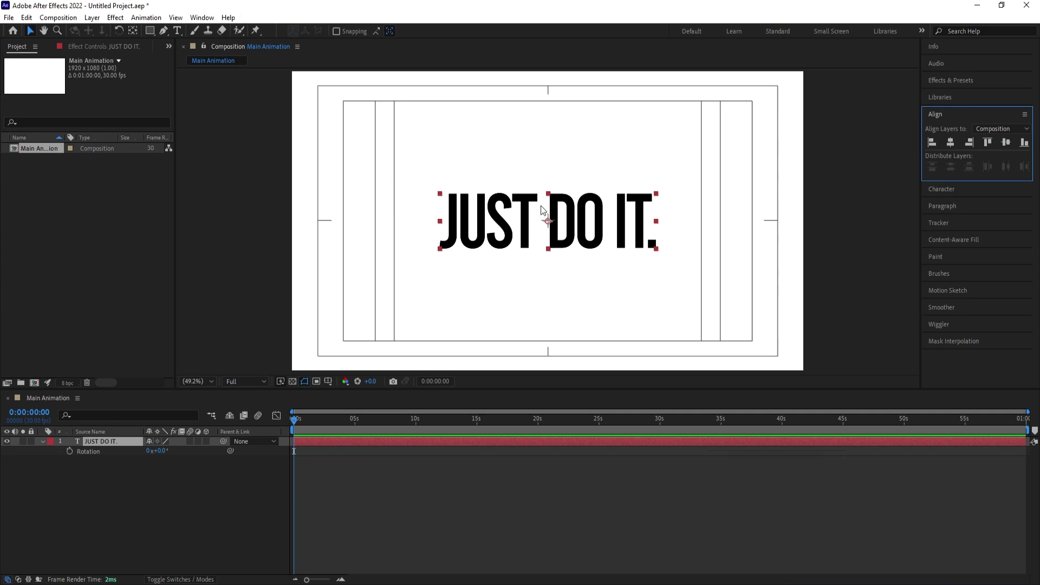
Collapse the revealed Rotation property of the "JUST DO IT." layer, keeping the layer selected.
click(136, 477)
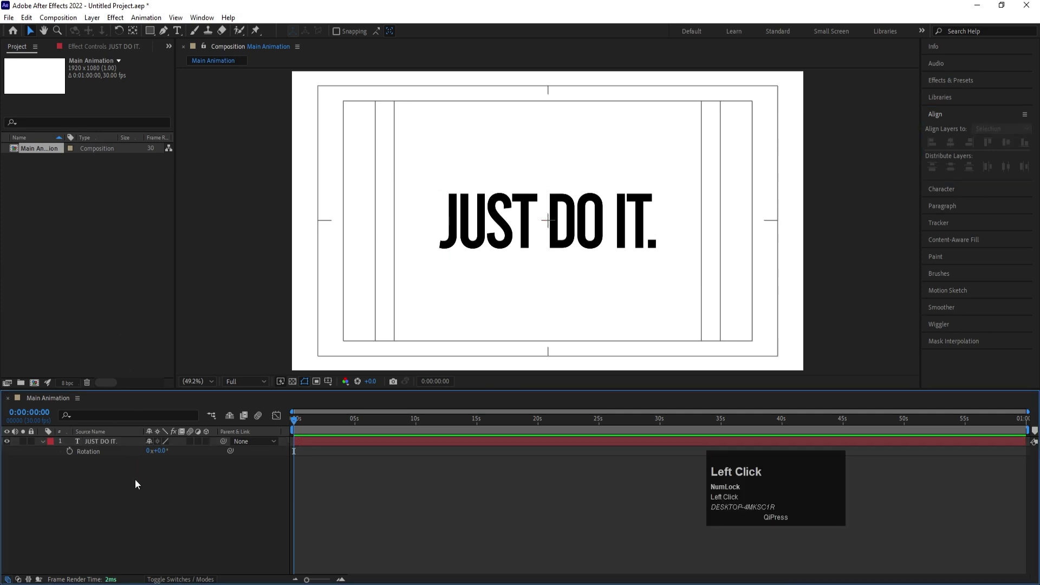
click(103, 443)
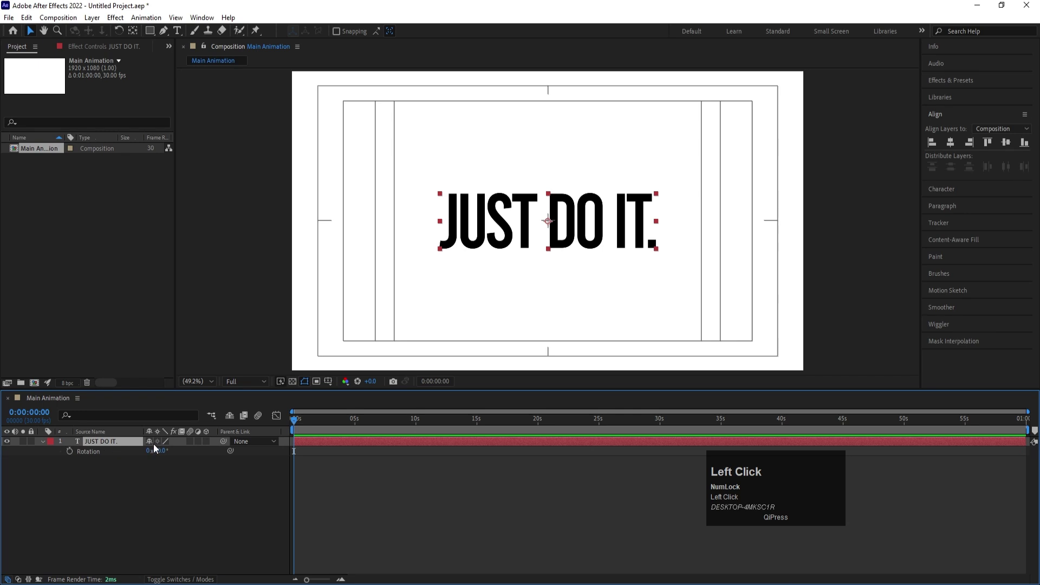
click(44, 444)
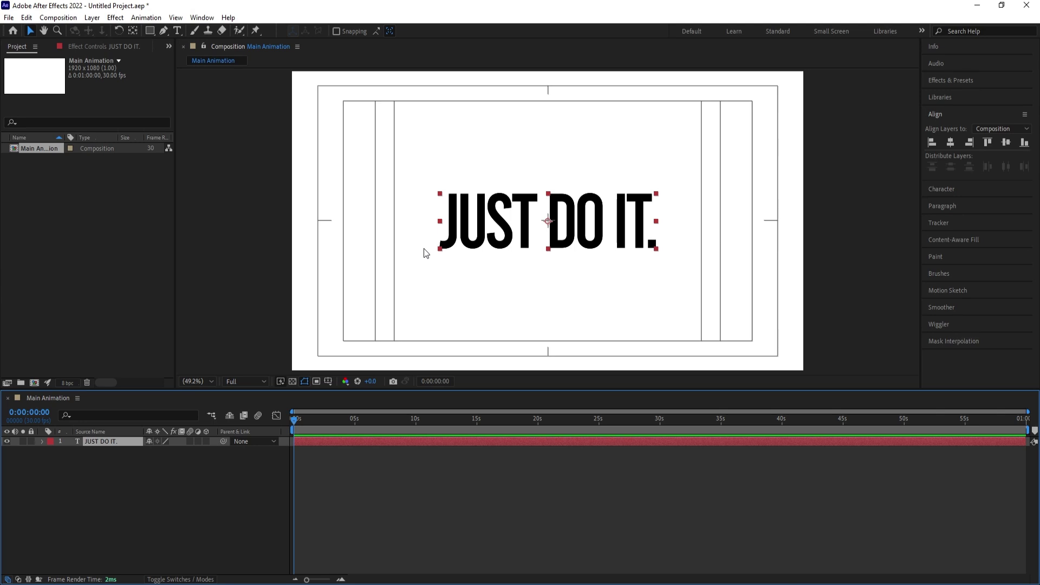
Expand the "JUST DO IT." layer and examine its Text and Transform property groups, collapsing Transform again.
click(46, 471)
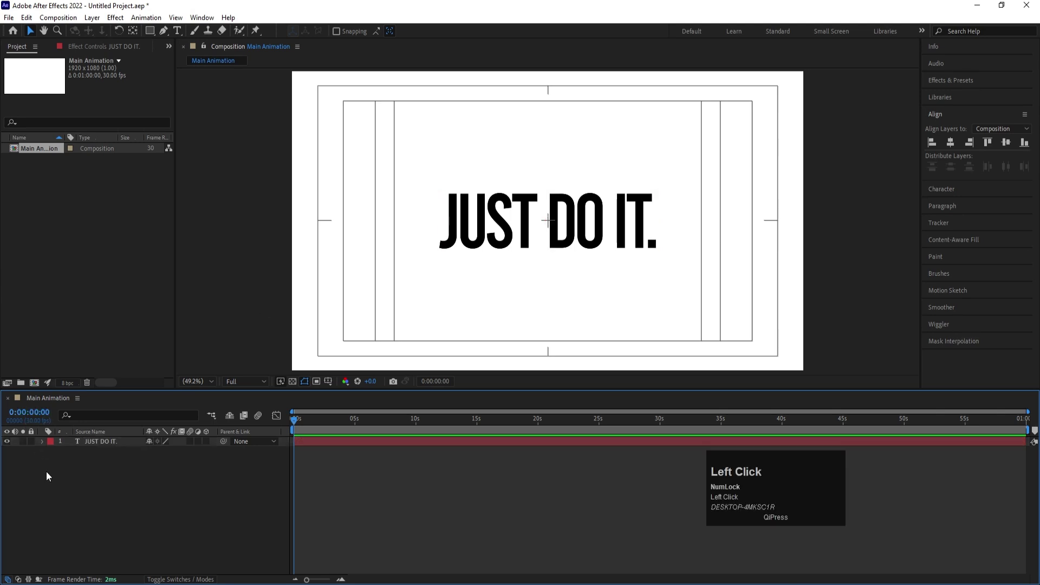
click(43, 441)
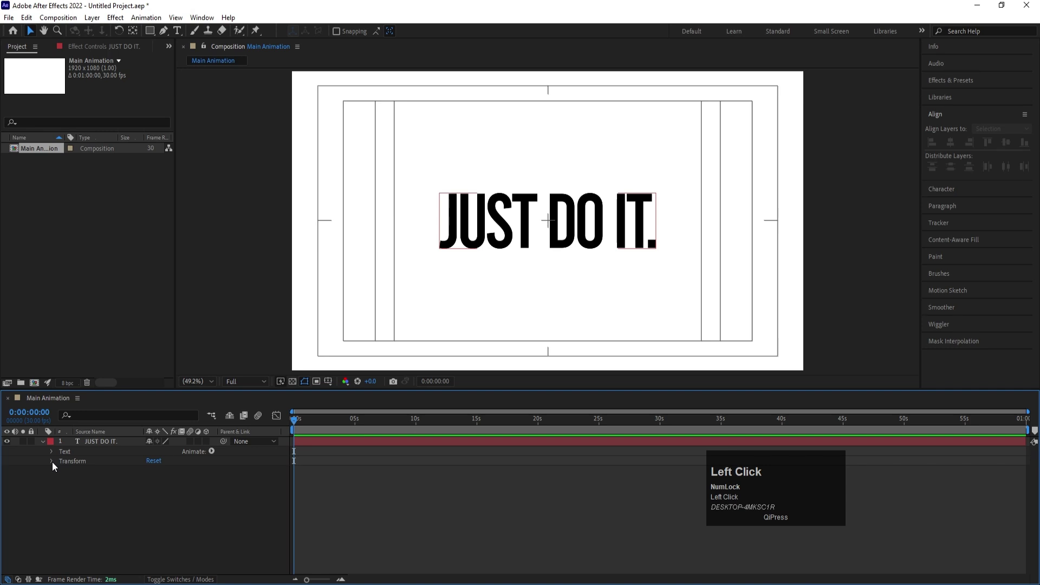
click(61, 452)
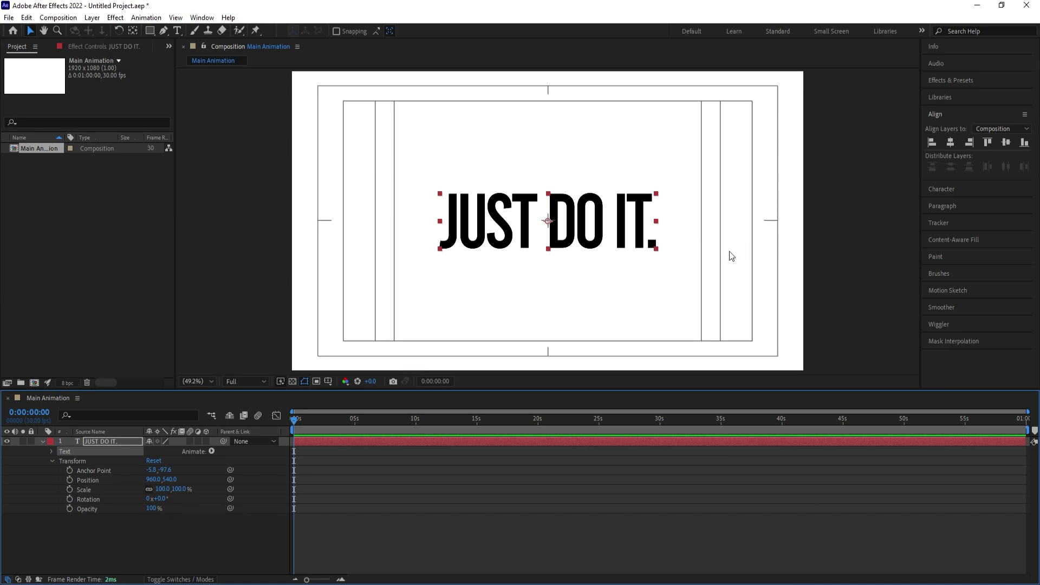
click(98, 465)
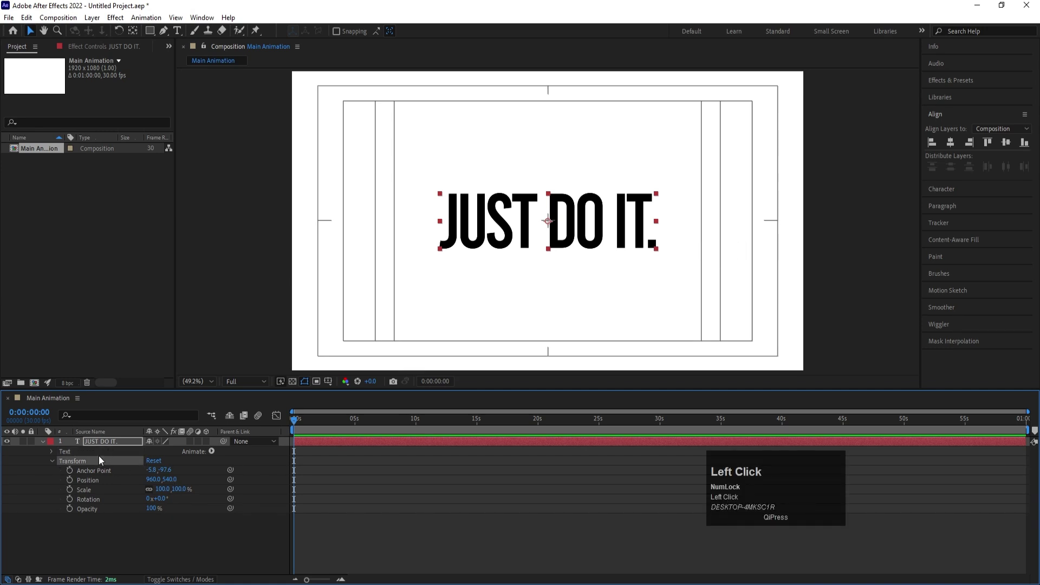
click(99, 442)
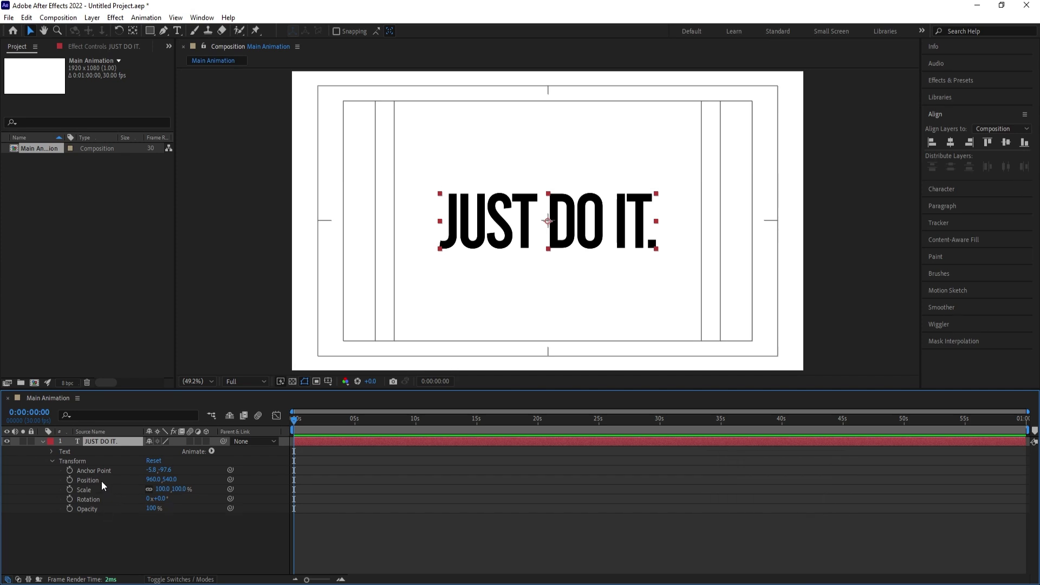
click(52, 462)
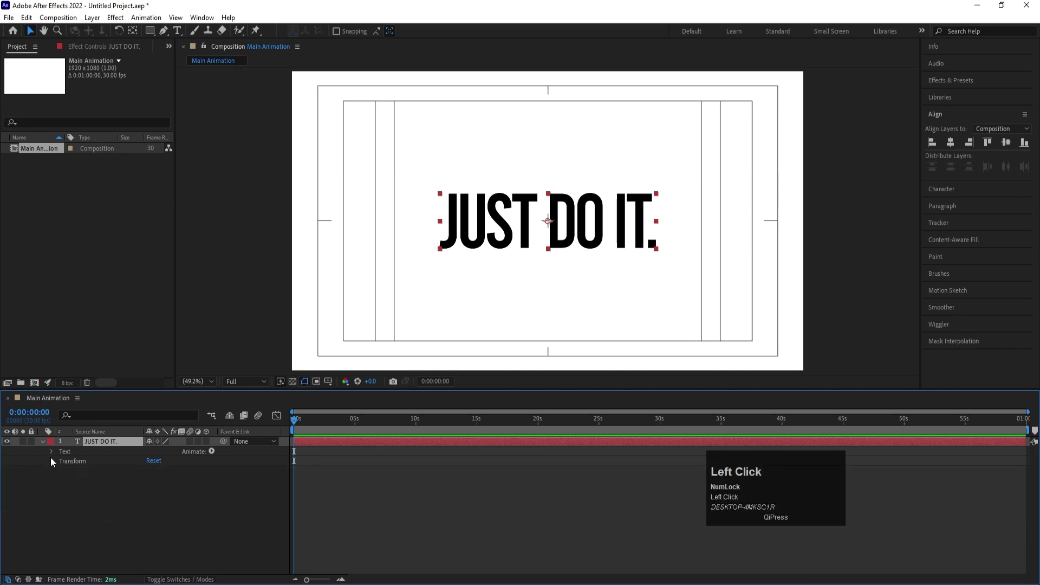
Add a Position text animator to the "JUST DO IT." layer.
click(51, 451)
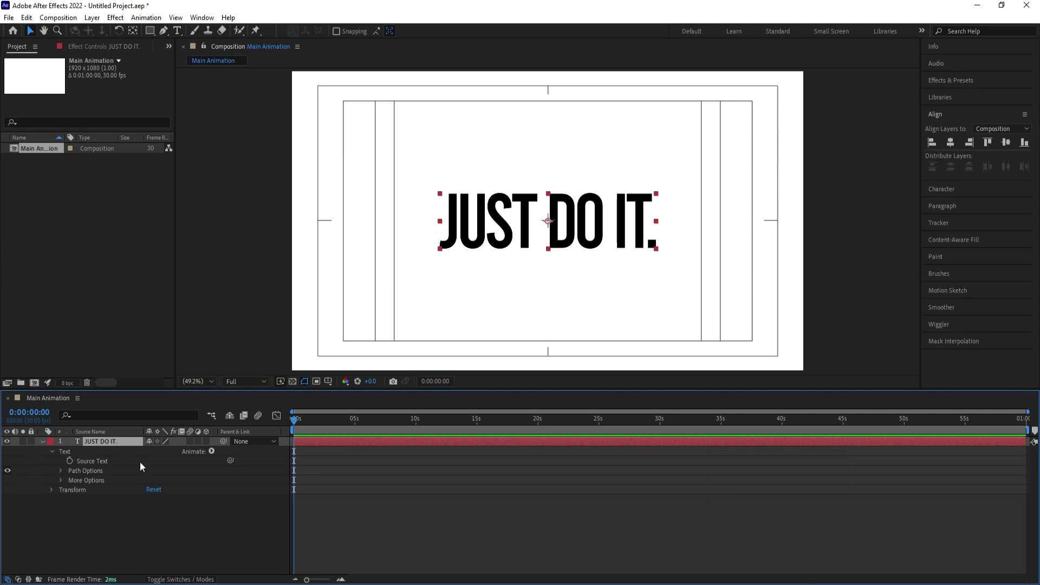
click(210, 452)
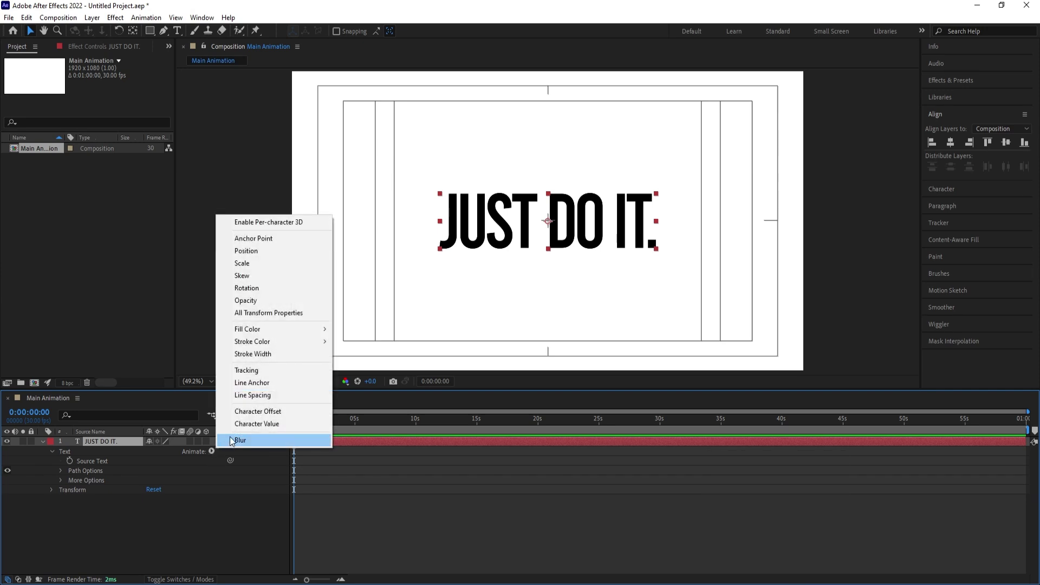
click(256, 252)
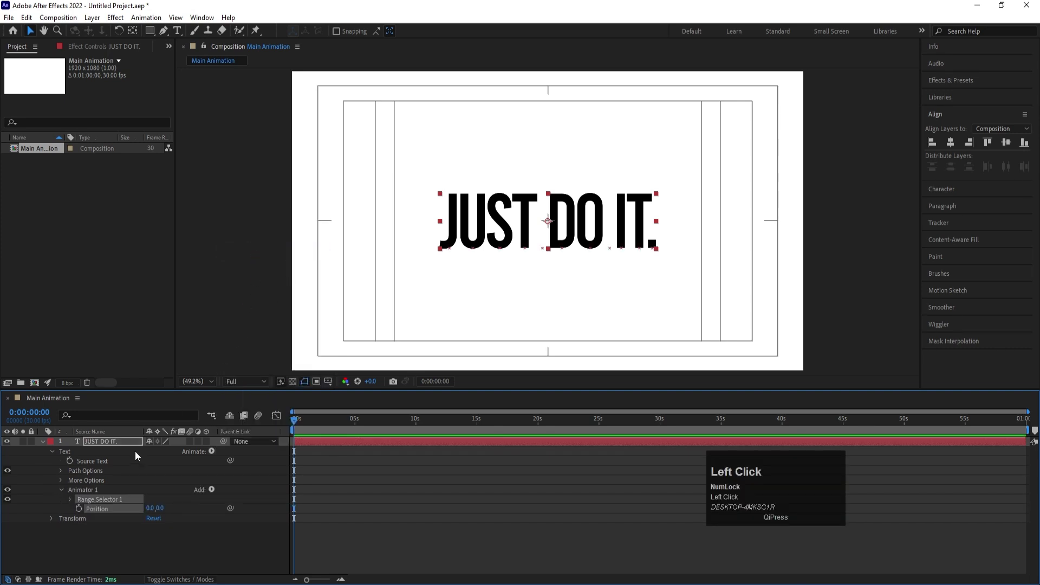
click(85, 492)
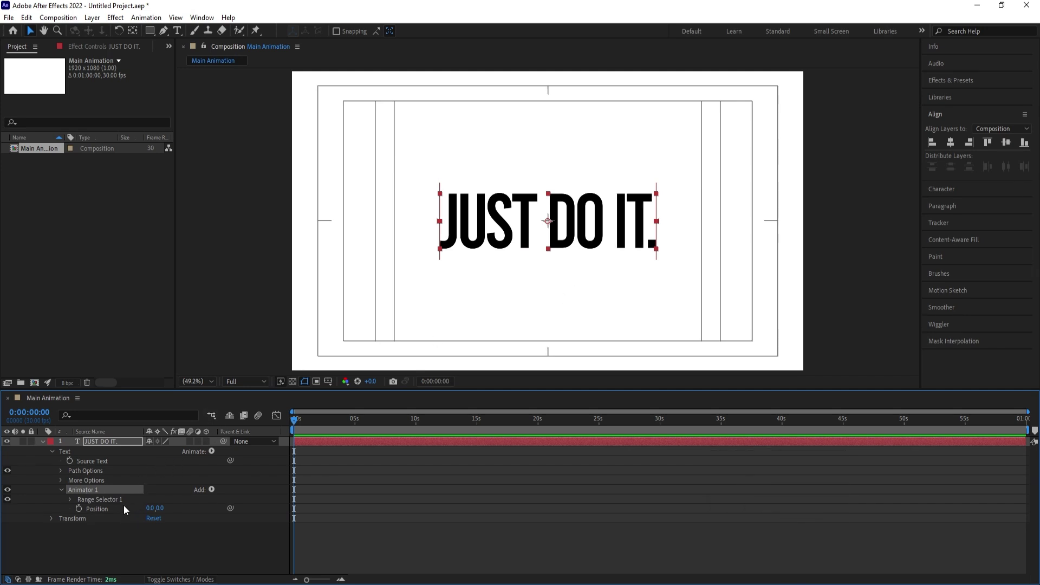
Shift the characters down by setting the text animator's Position to 0, 200.
click(108, 509)
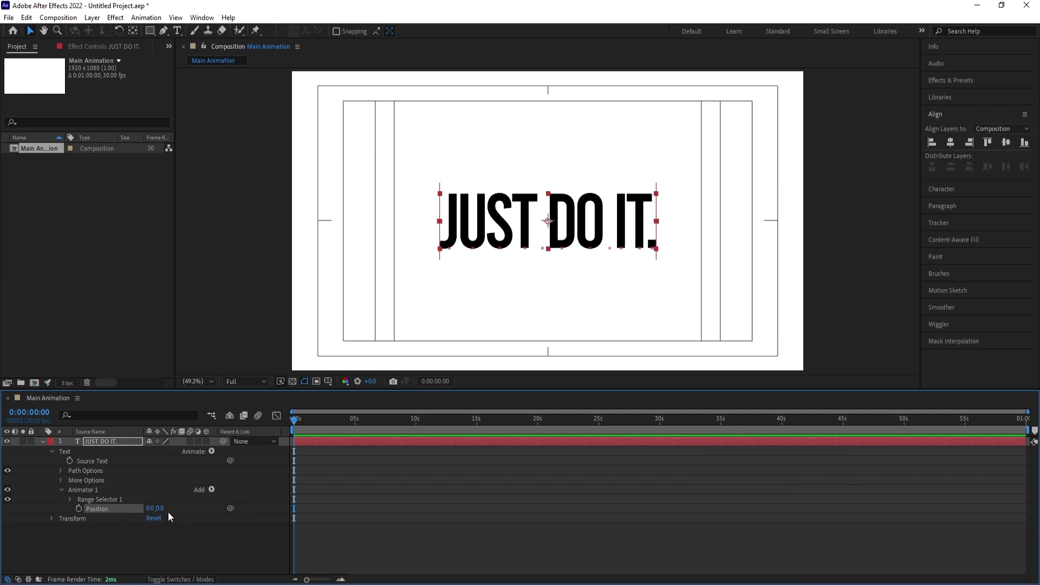
drag(159, 509, 278, 499)
click(261, 487)
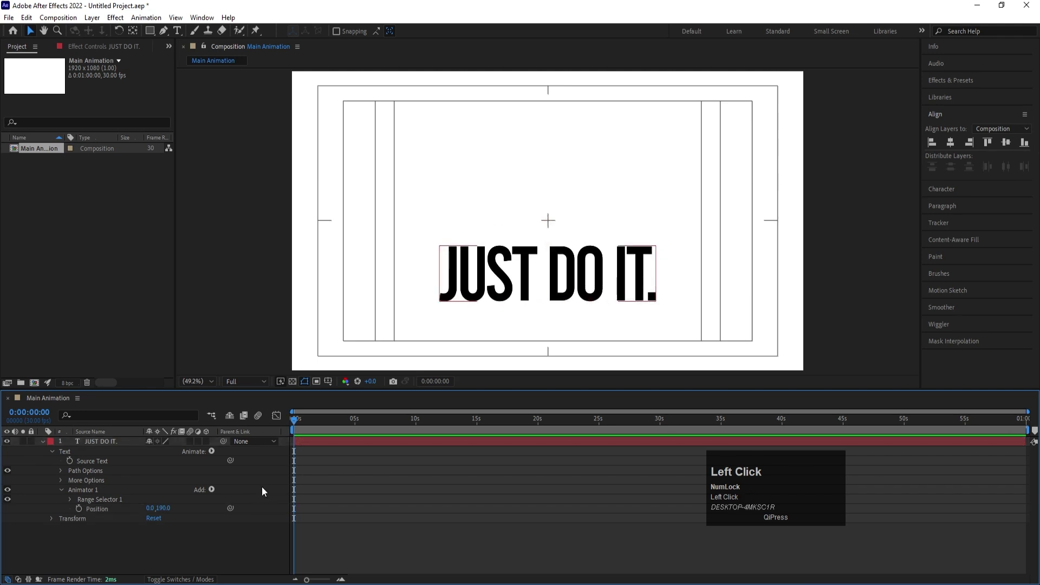
click(115, 443)
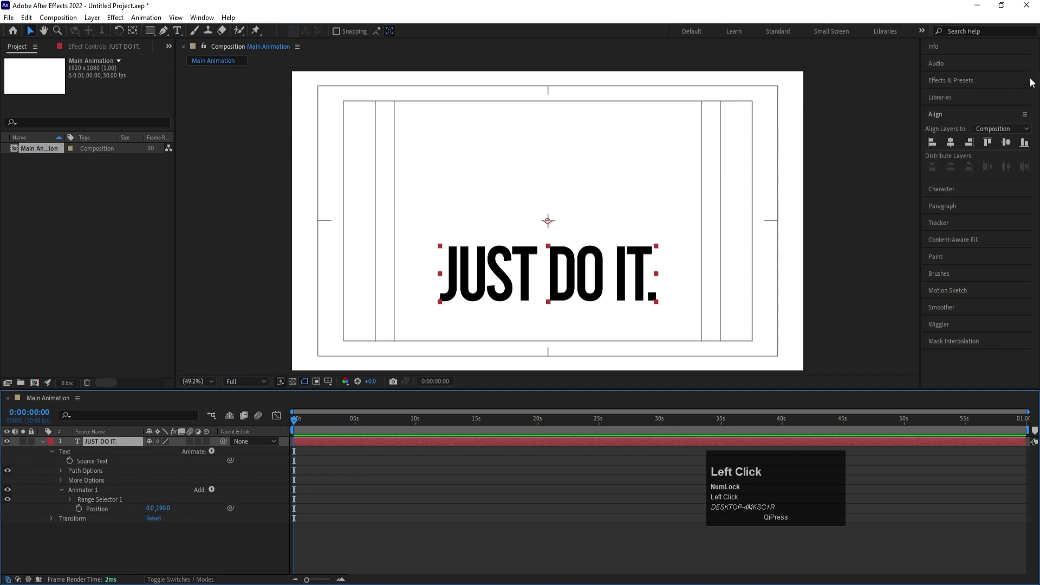
click(935, 200)
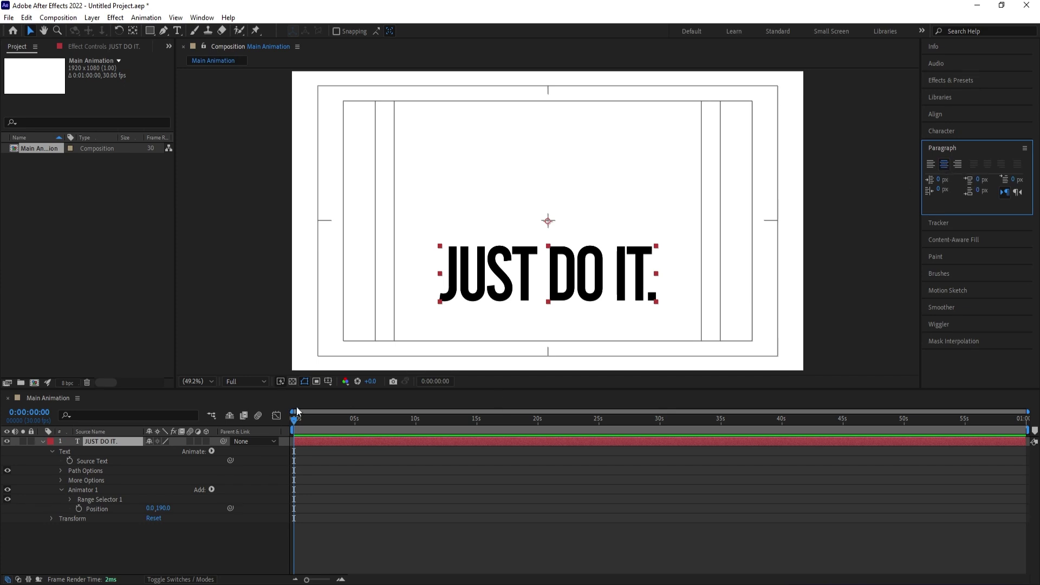
click(164, 508)
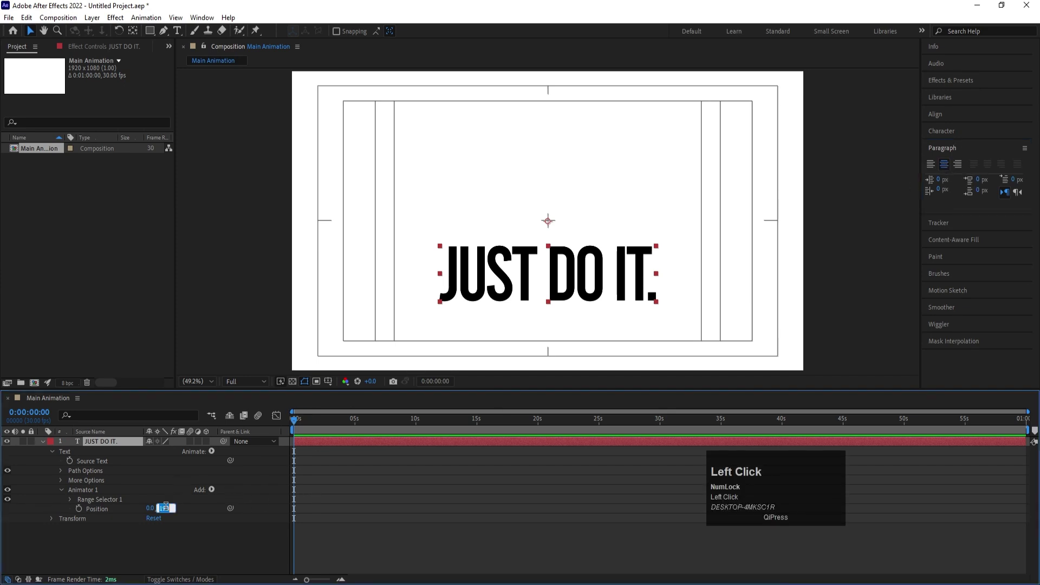
text(200)
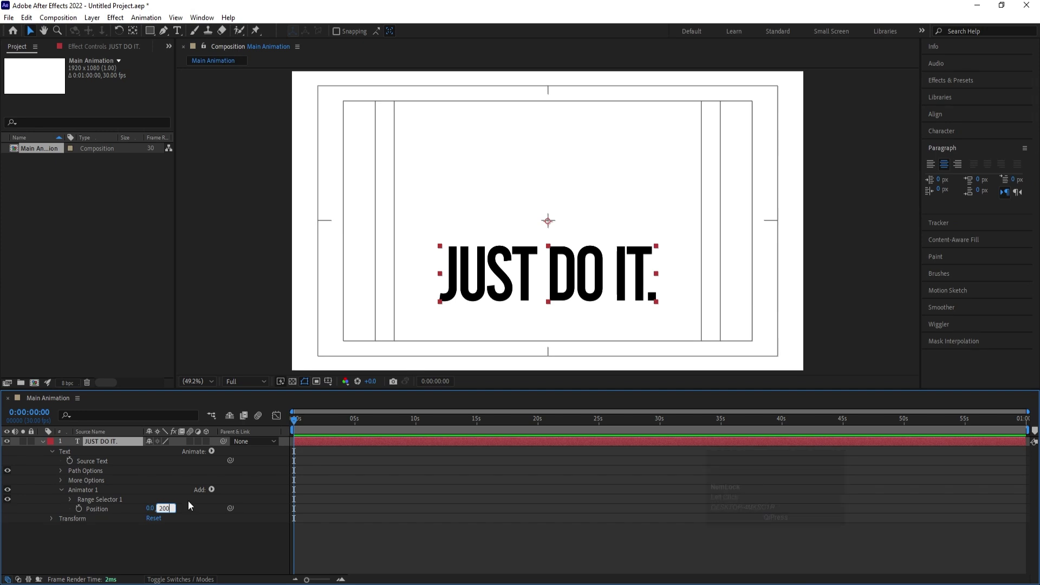
click(177, 482)
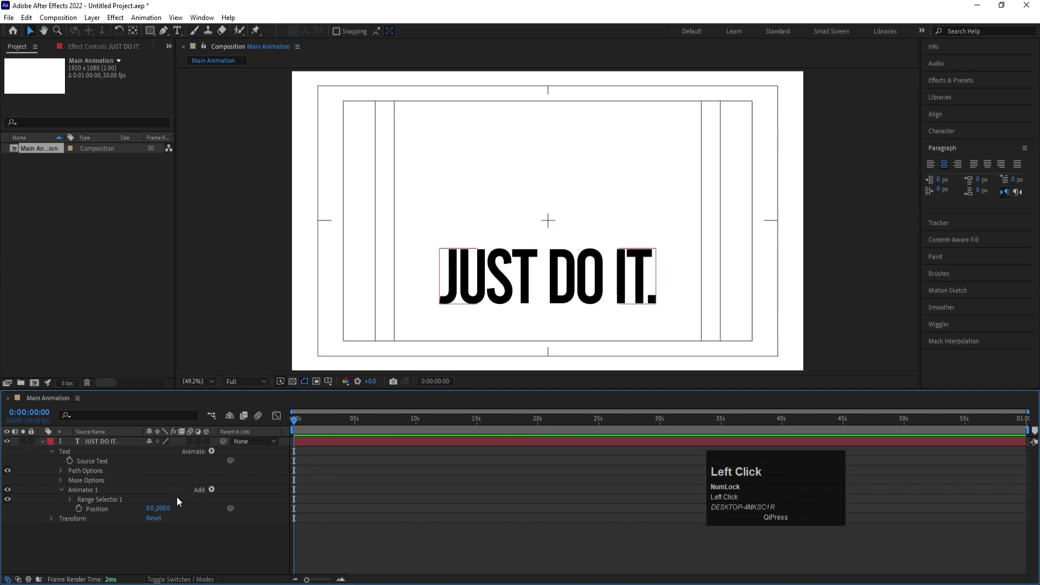
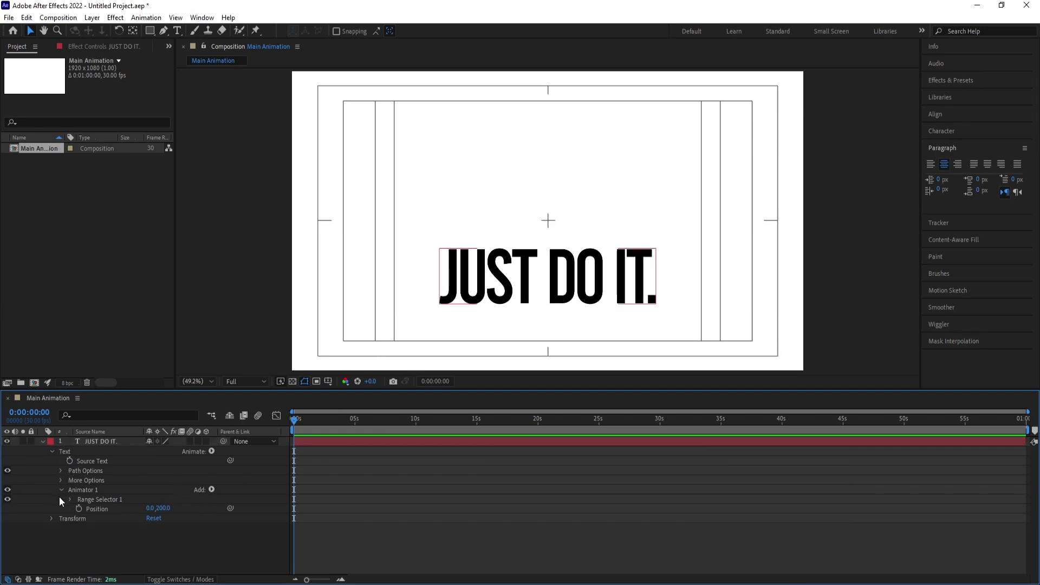
Add a 0% Start keyframe to the animator's Range Selector at the beginning of the timeline.
click(70, 500)
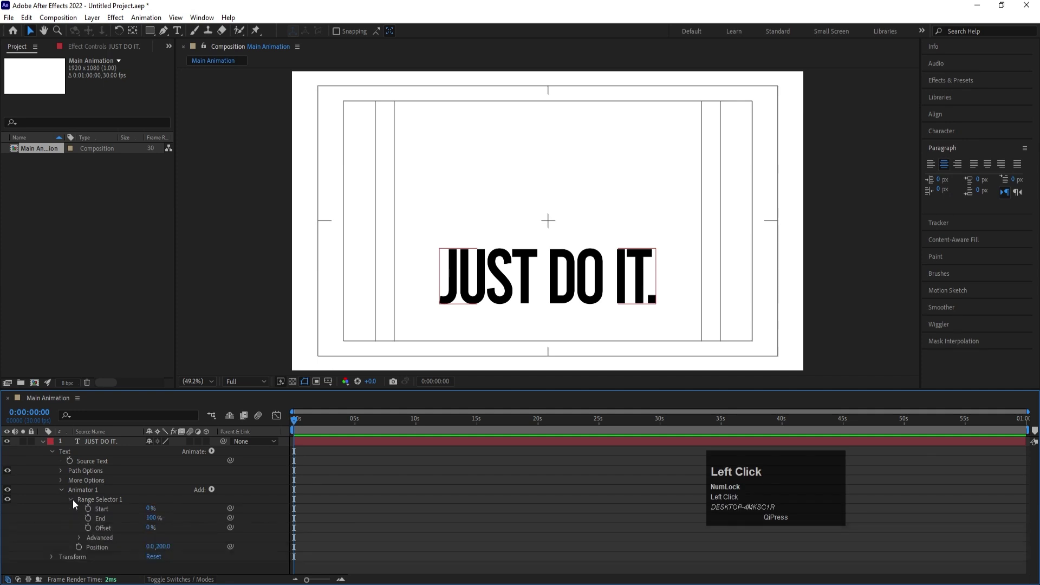
mouse_move(152, 514)
mouse_down()
mouse_move(188, 505)
mouse_move(103, 519)
mouse_move(144, 516)
mouse_move(136, 518)
mouse_up()
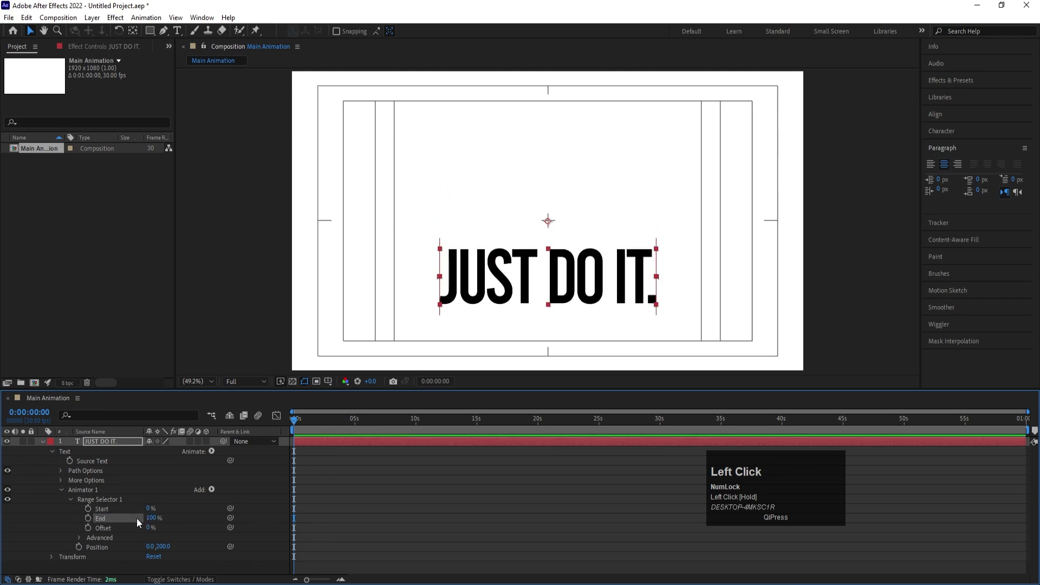
click(88, 509)
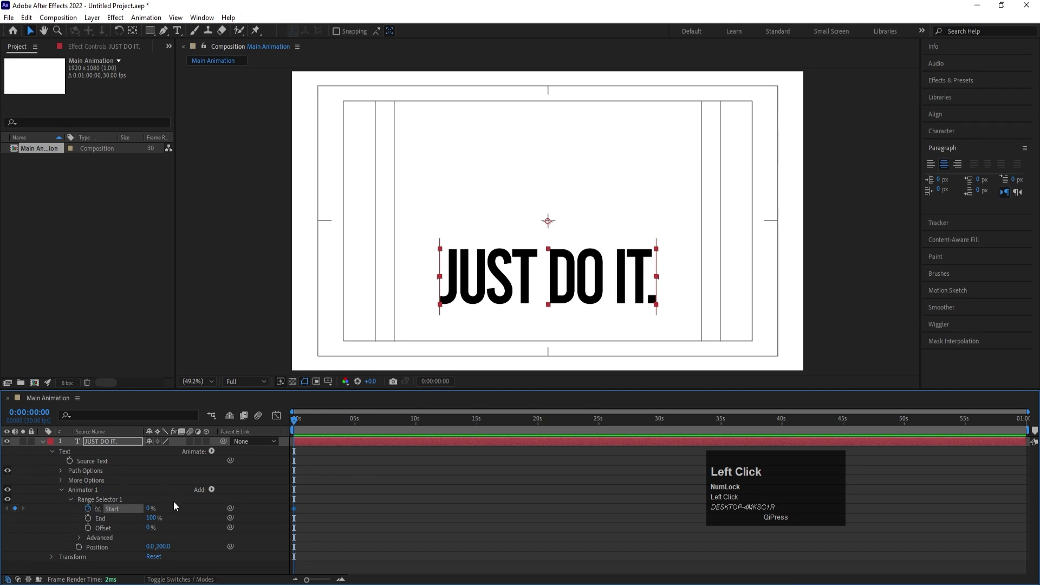
Keyframe the Range Selector's Start at 100% at 0:00:01:20.
key(equal)
key(equal)
key(equal)
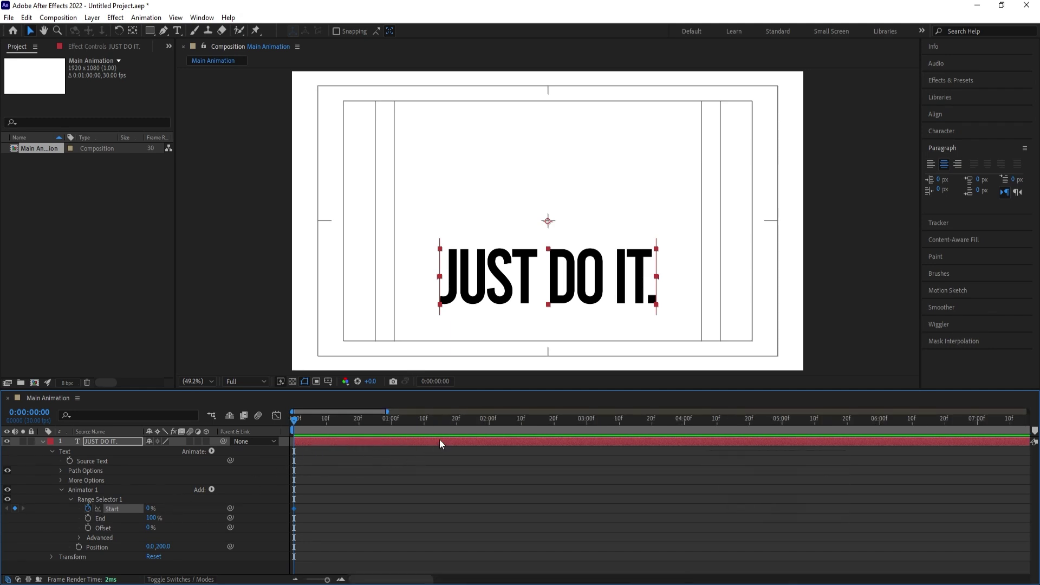
key(minus)
key(equal)
key(equal)
key(minus)
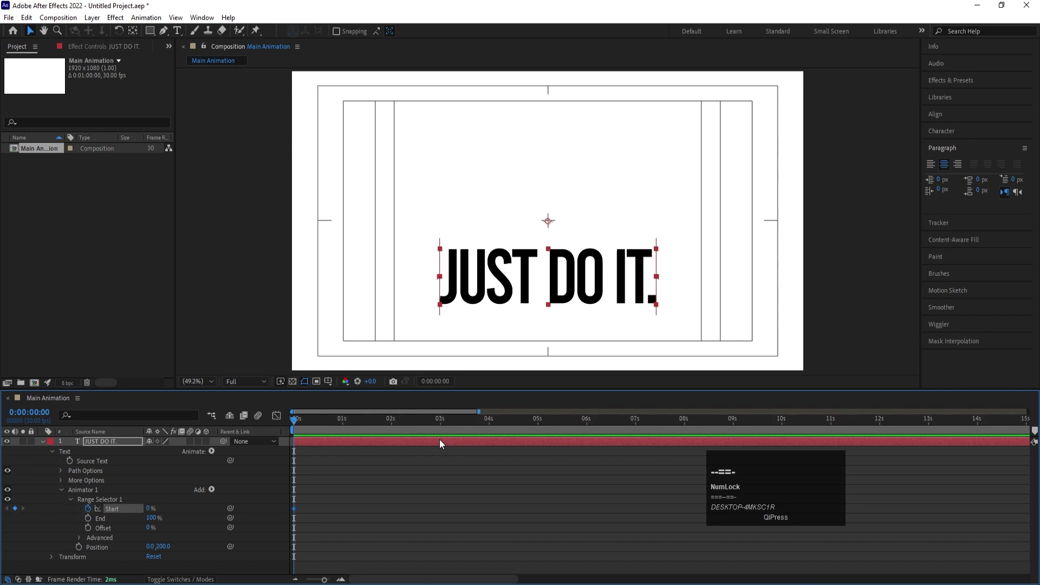
key(equal)
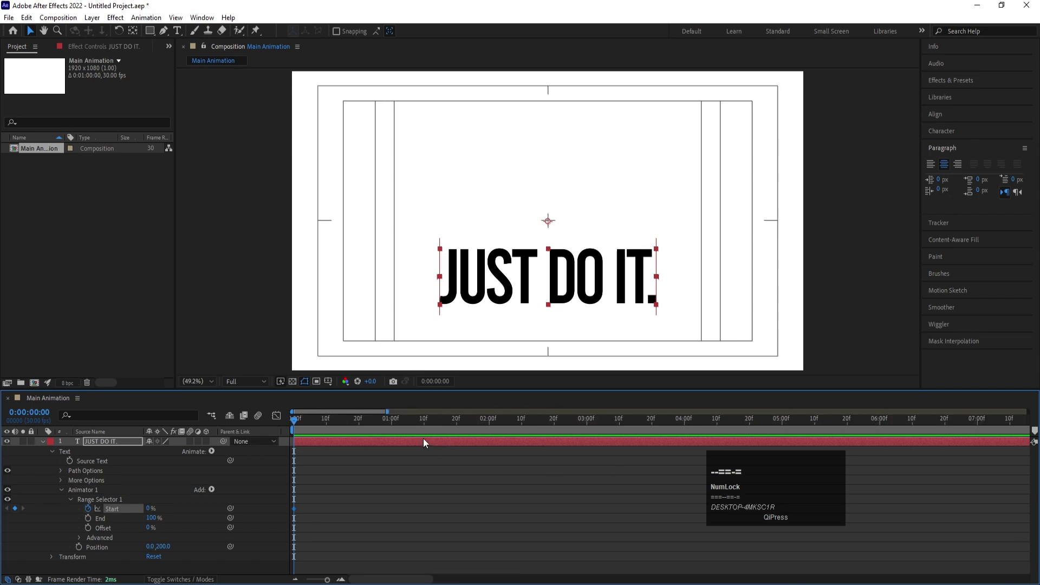
click(457, 421)
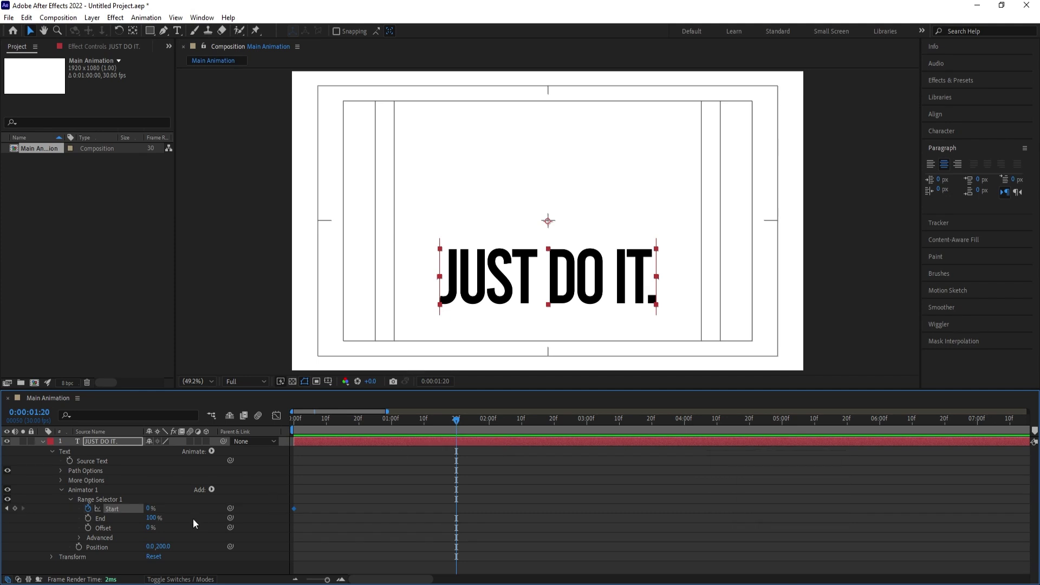
drag(151, 511, 203, 506)
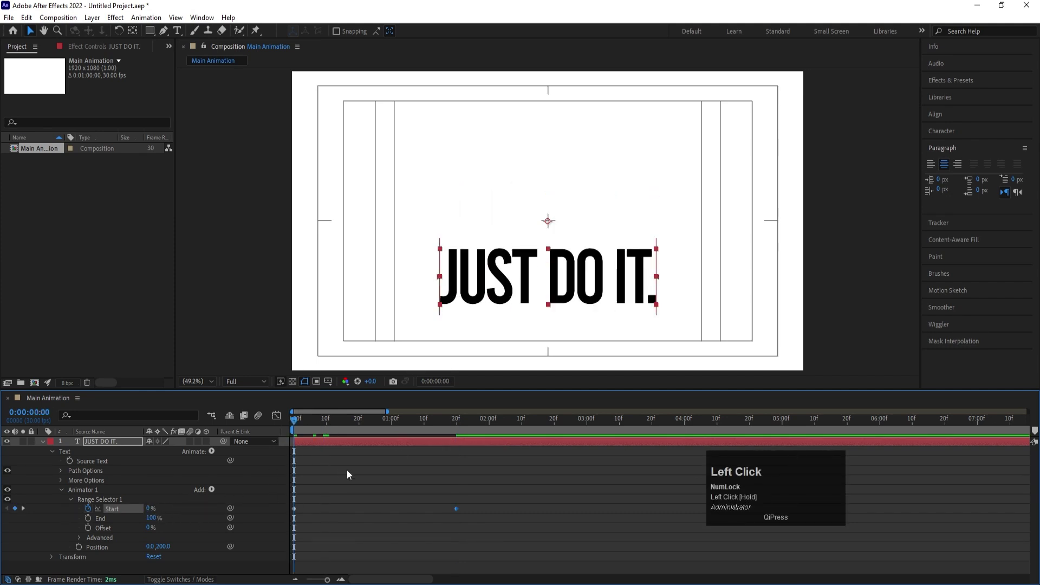
Preview the letter-by-letter rise of "JUST DO IT." several times and check it at different points in time.
key(space)
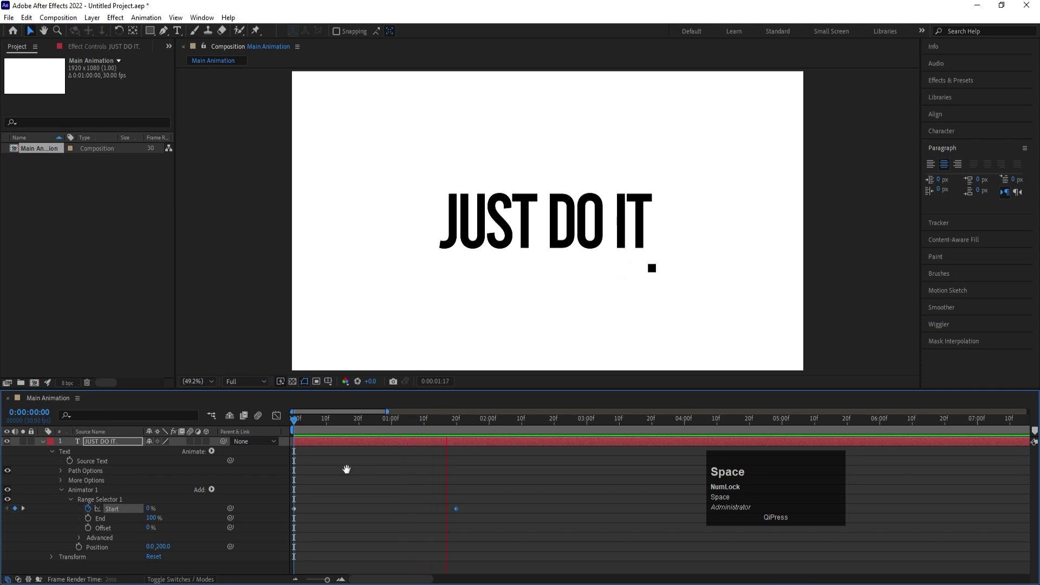
key(space)
click(366, 421)
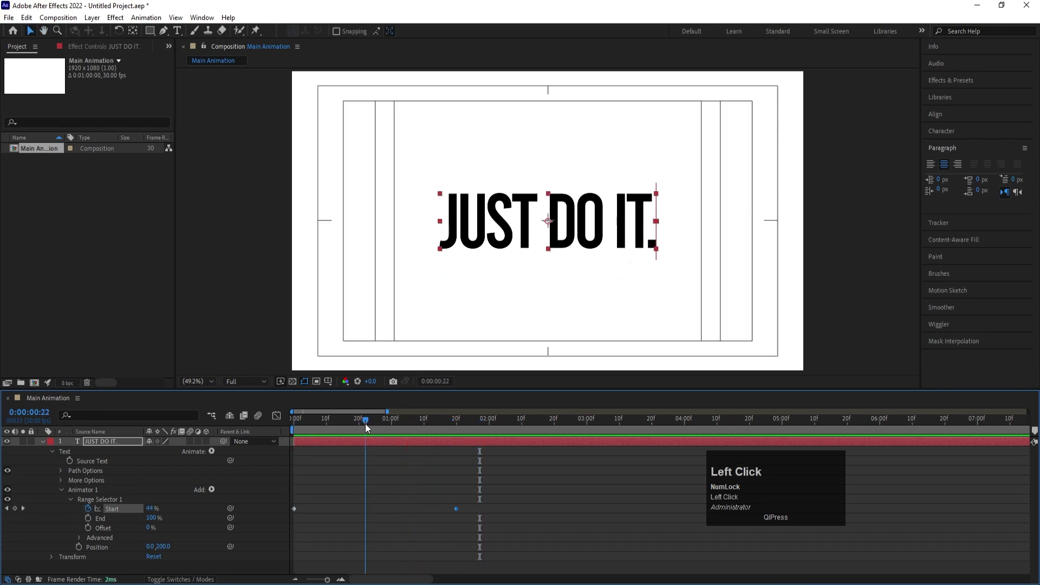
key(space)
key(space)
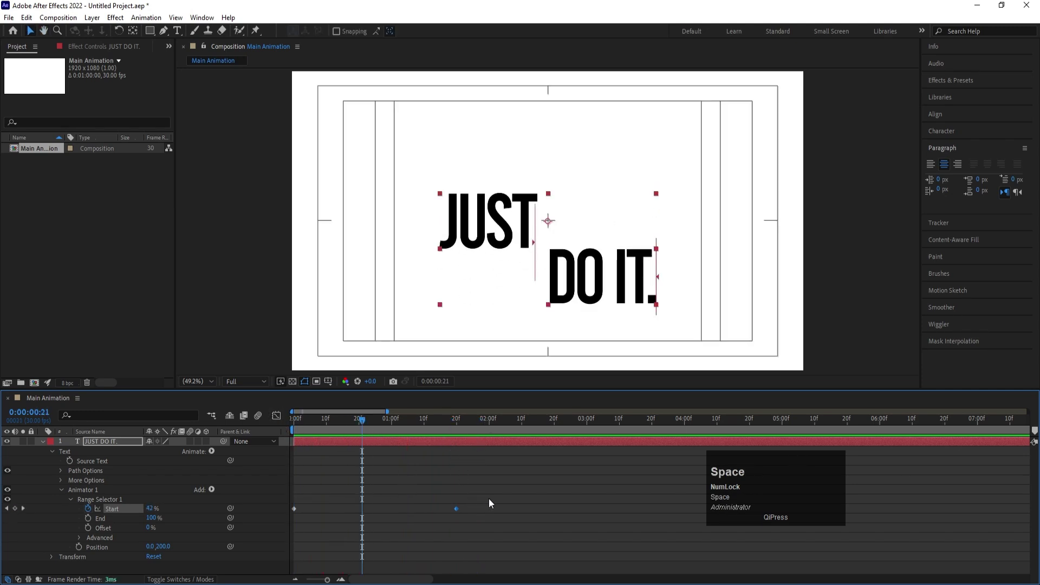
key(space)
key(space)
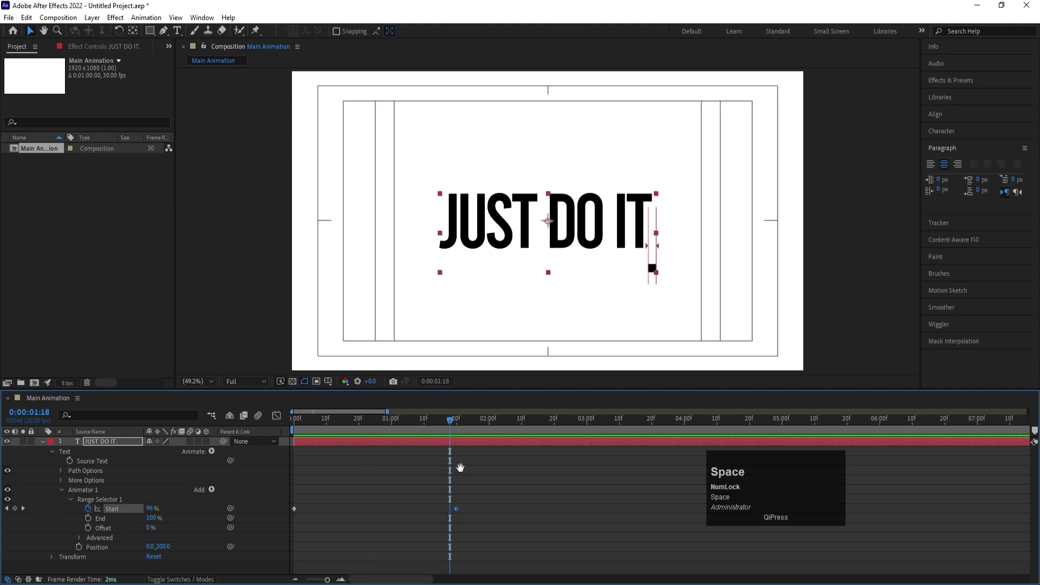
key(space)
key(space)
click(415, 419)
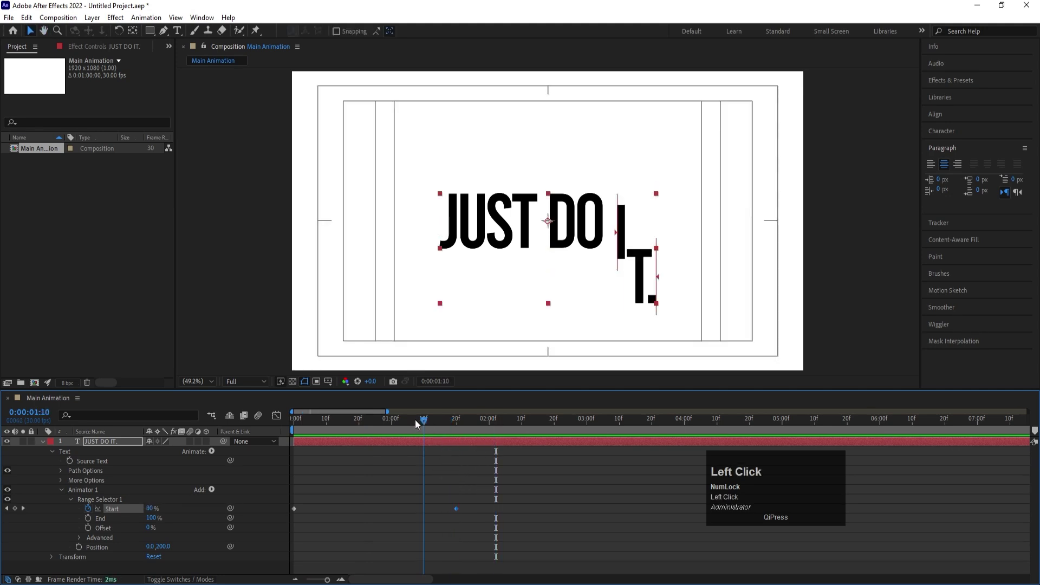
click(294, 420)
key(space)
key(space)
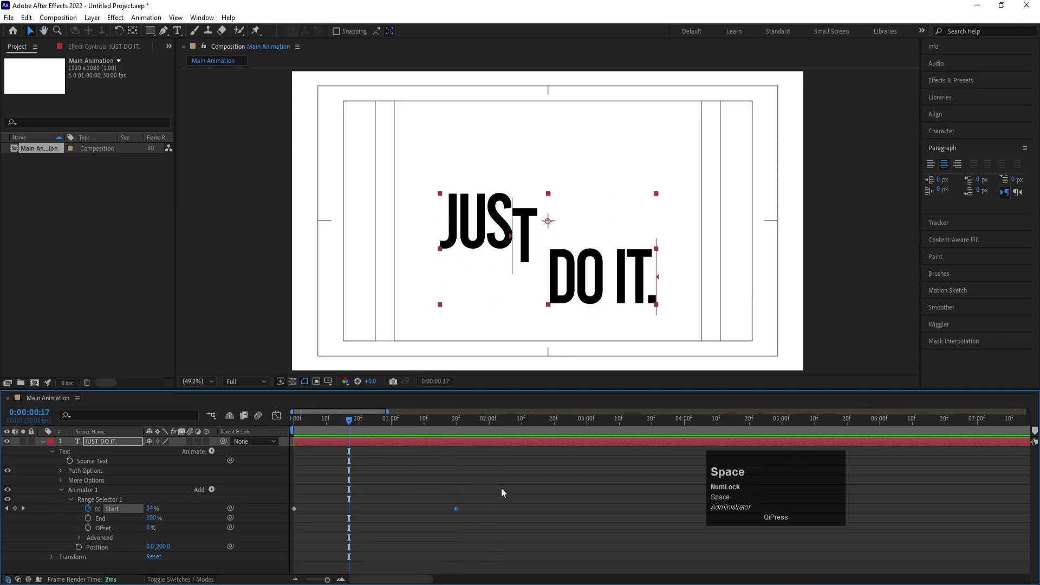
Apply Easy Ease to both of the Range Selector's Start keyframes.
drag(501, 486, 275, 520)
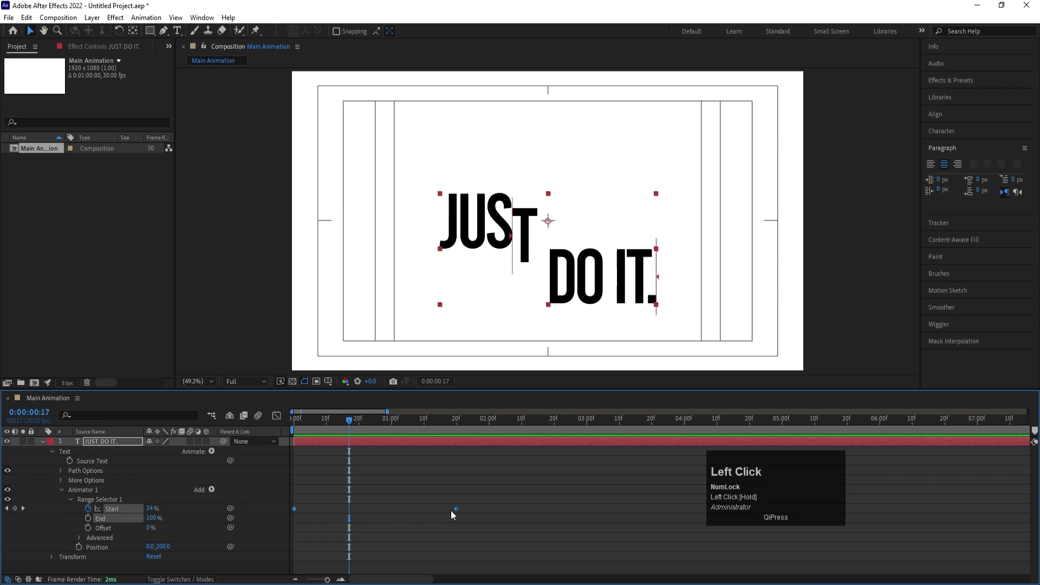
right_click(454, 511)
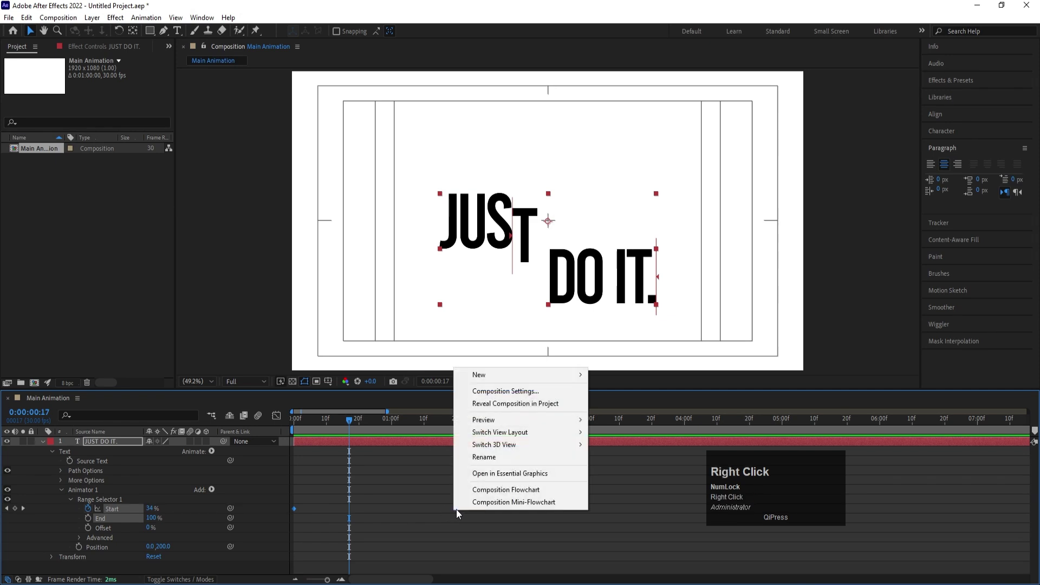
click(456, 509)
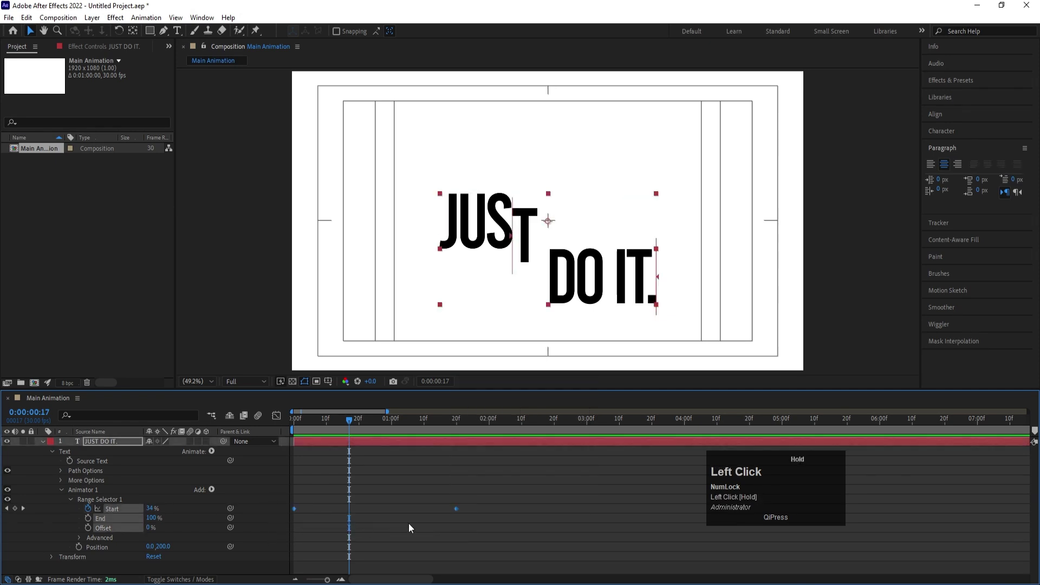
right_click(457, 508)
mouse_move(473, 506)
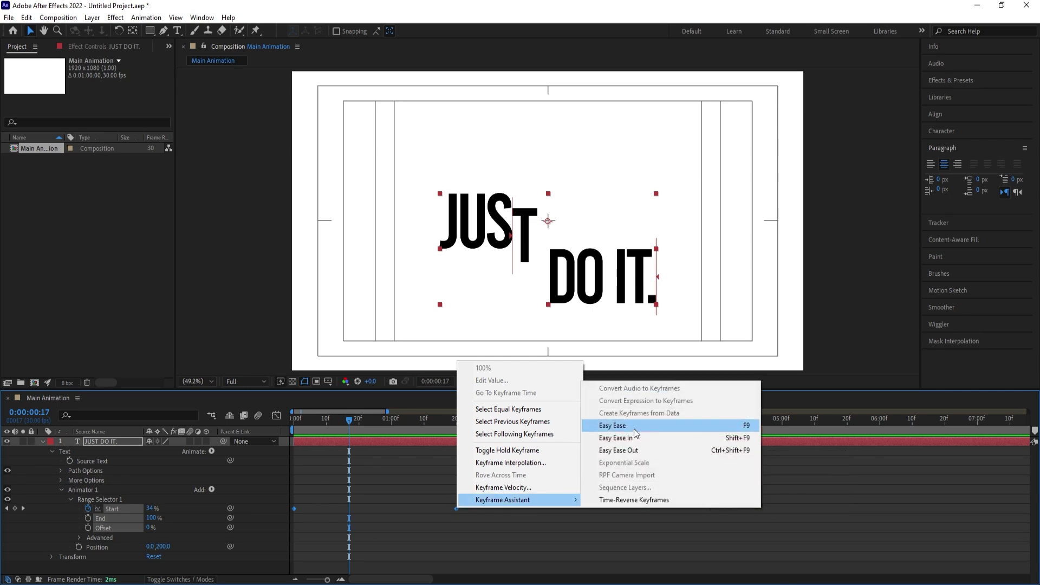
click(744, 426)
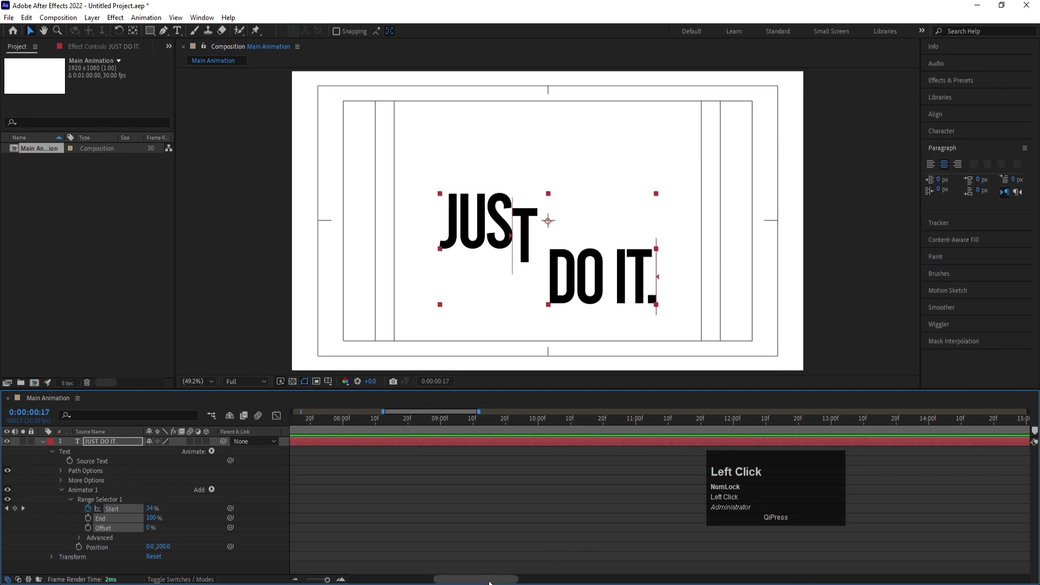
drag(457, 580, 374, 582)
drag(489, 550, 267, 500)
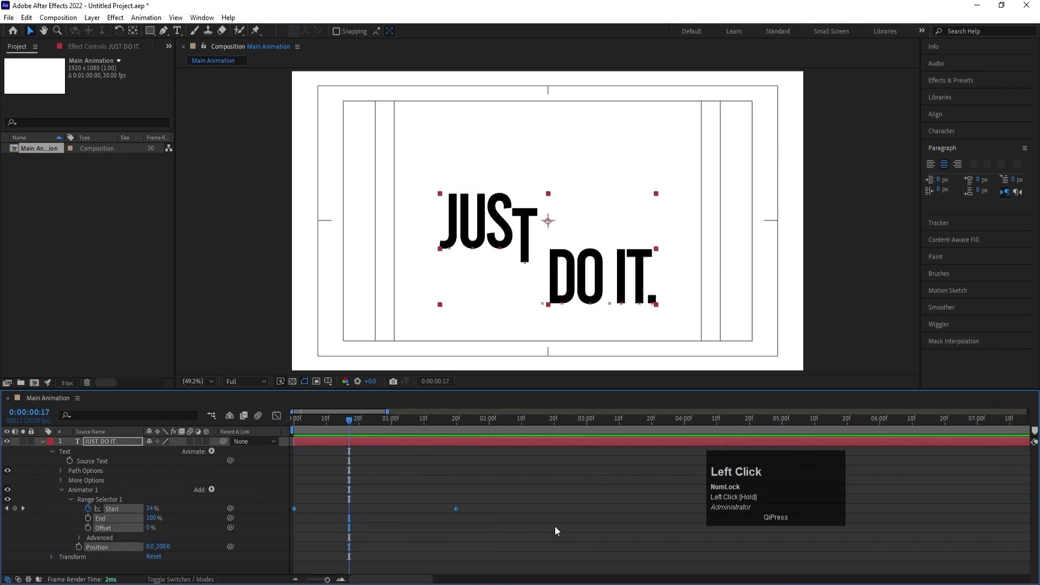
key(F9)
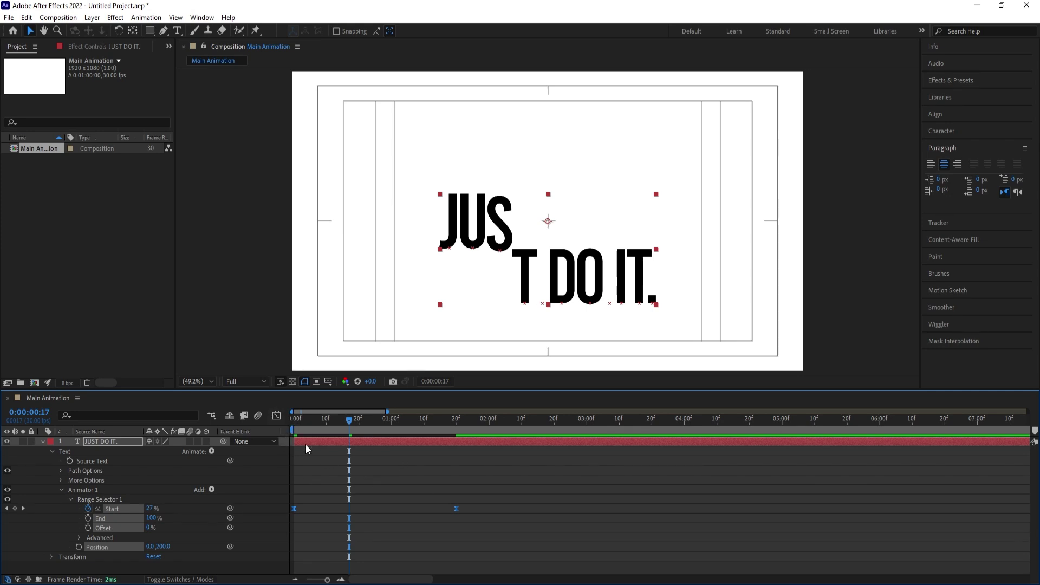
Open the Start keyframes in the Graph Editor, view the value graph, and return to the speed graph.
click(277, 417)
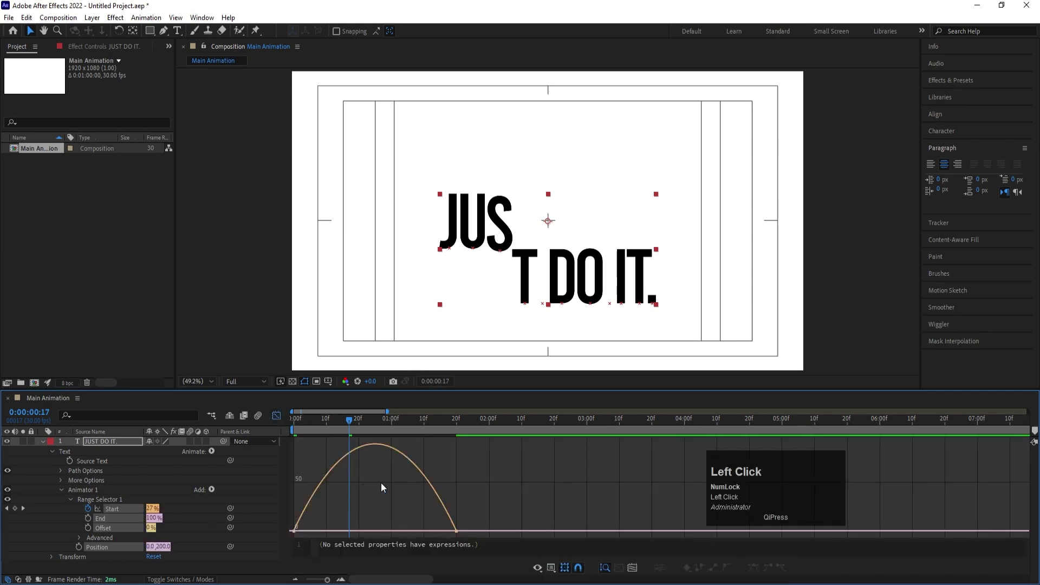
right_click(382, 483)
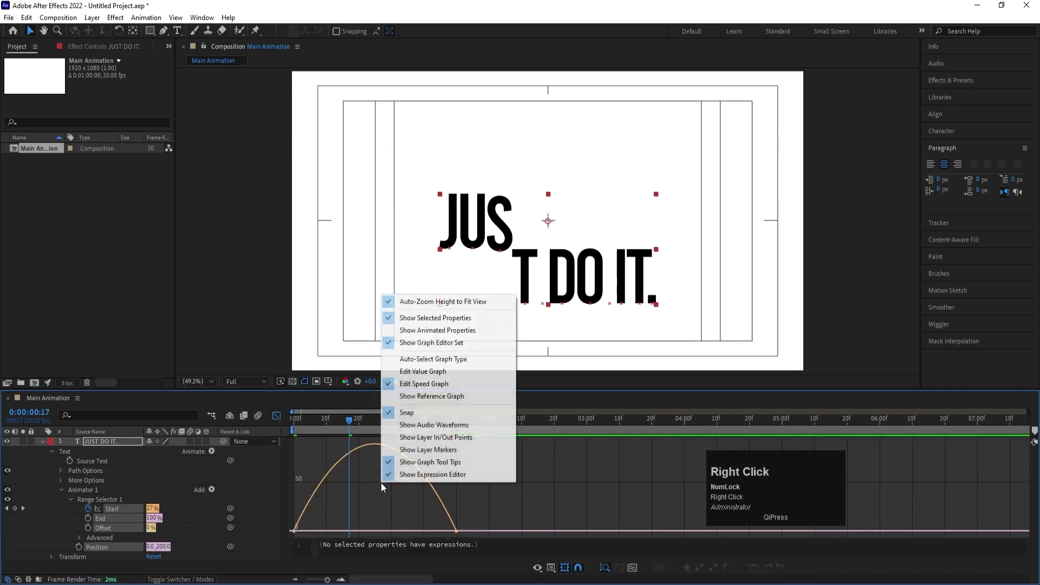
click(417, 376)
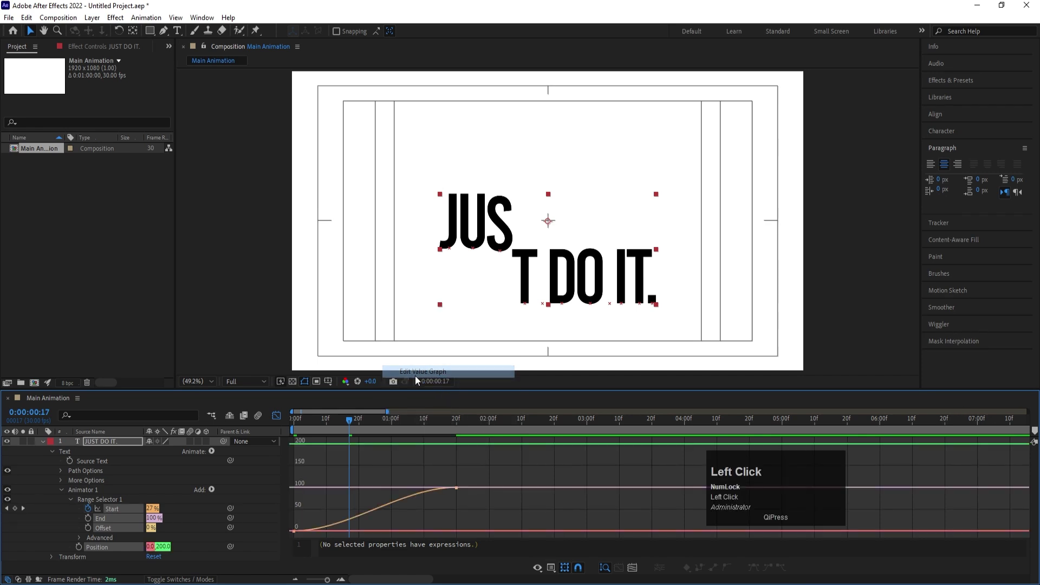
right_click(444, 470)
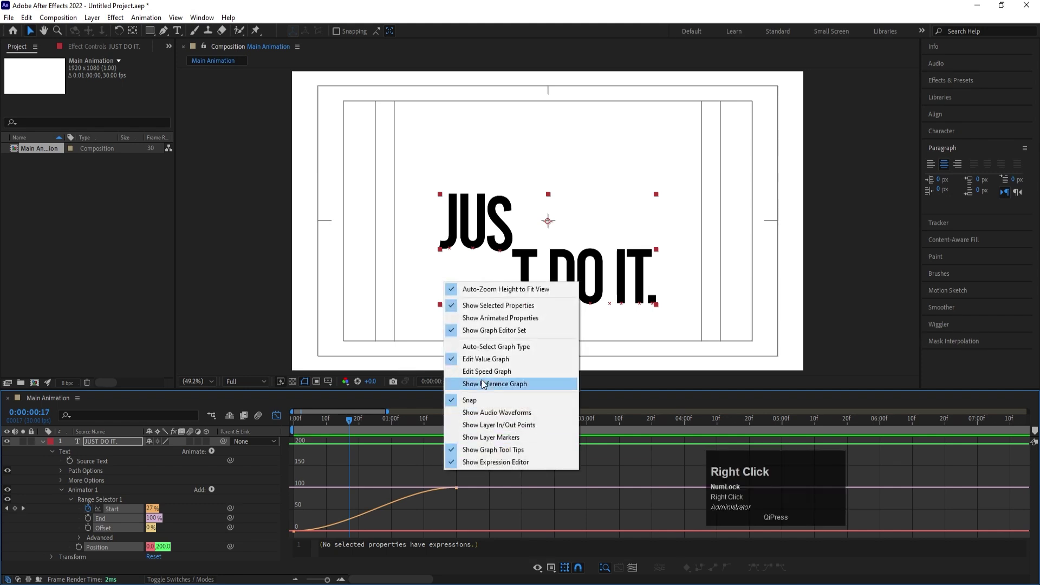
click(483, 371)
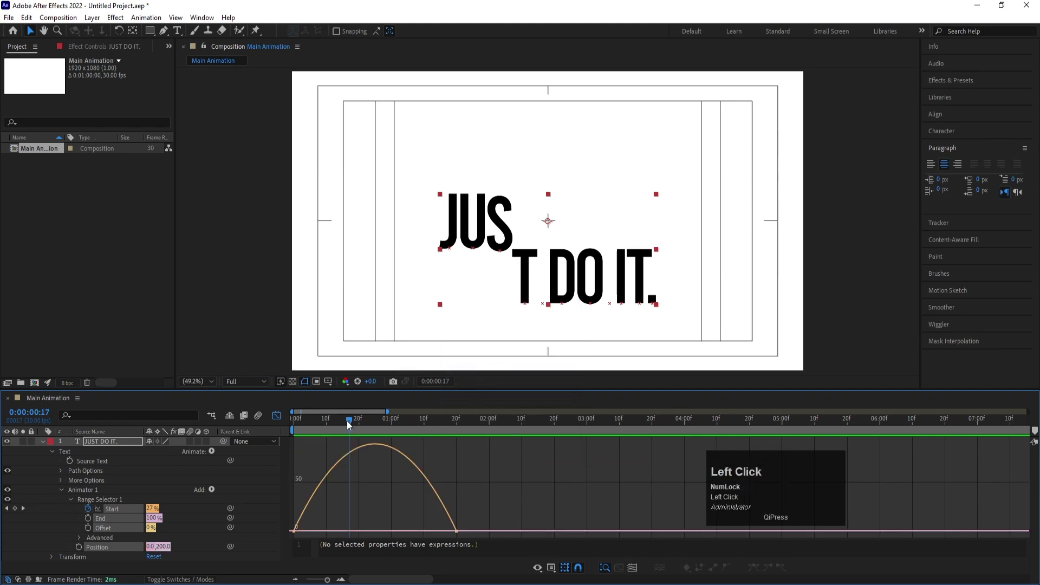
Scrub and preview the eased letter animation from the beginning of the timeline.
drag(347, 421, 396, 461)
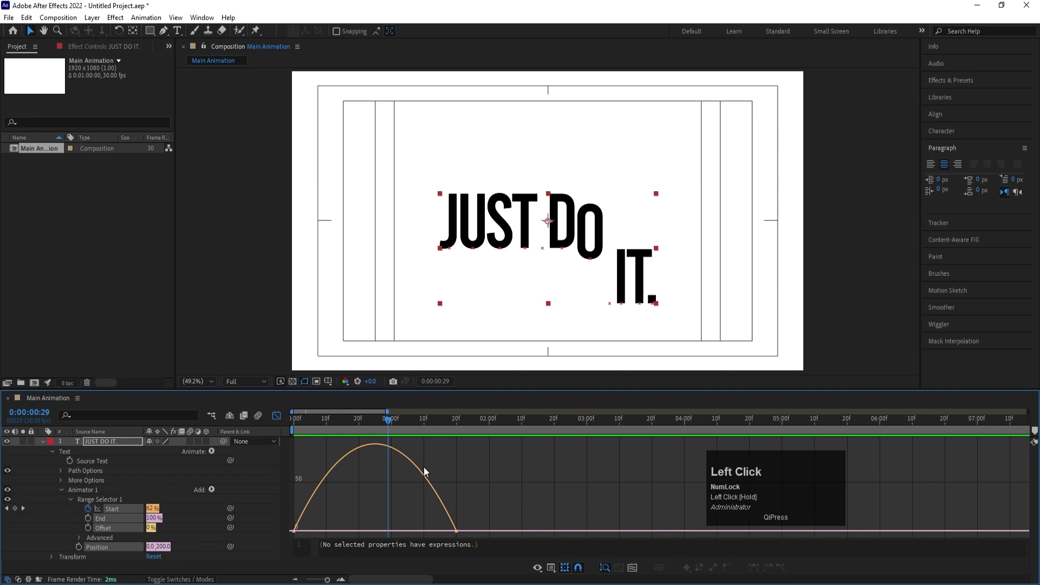
drag(310, 423, 295, 428)
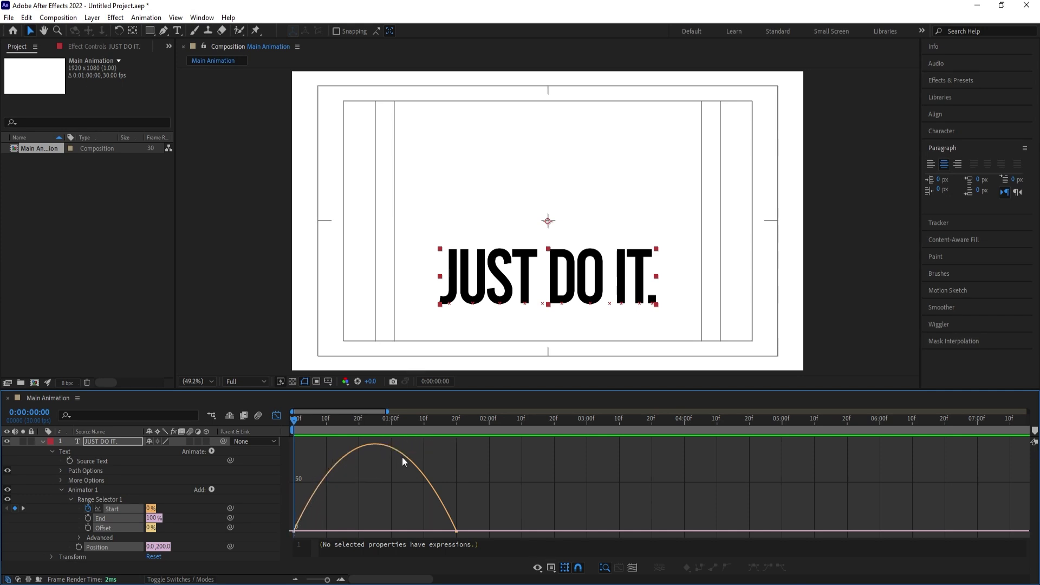
key(space)
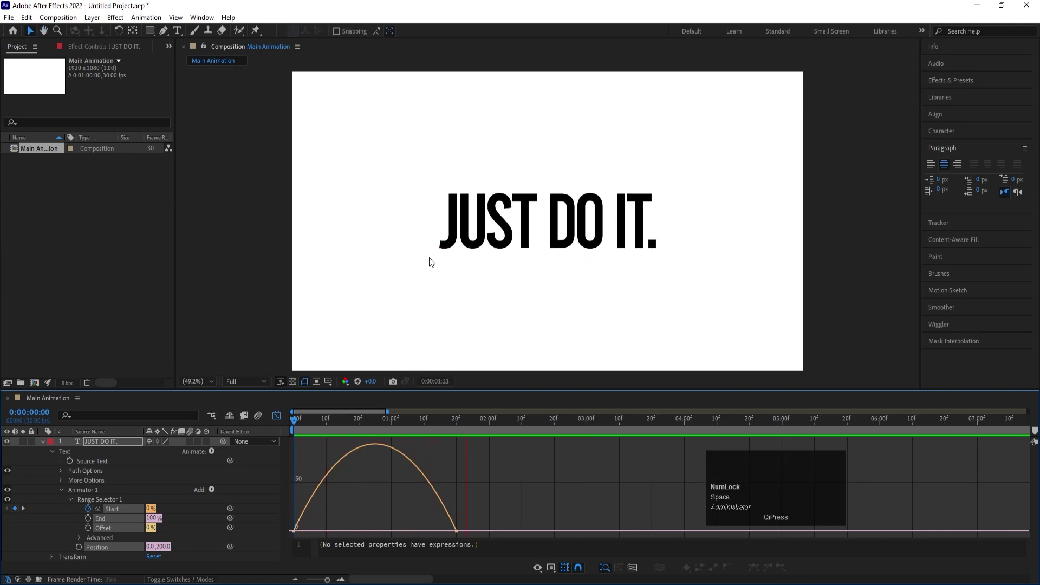
key(space)
drag(355, 418, 274, 421)
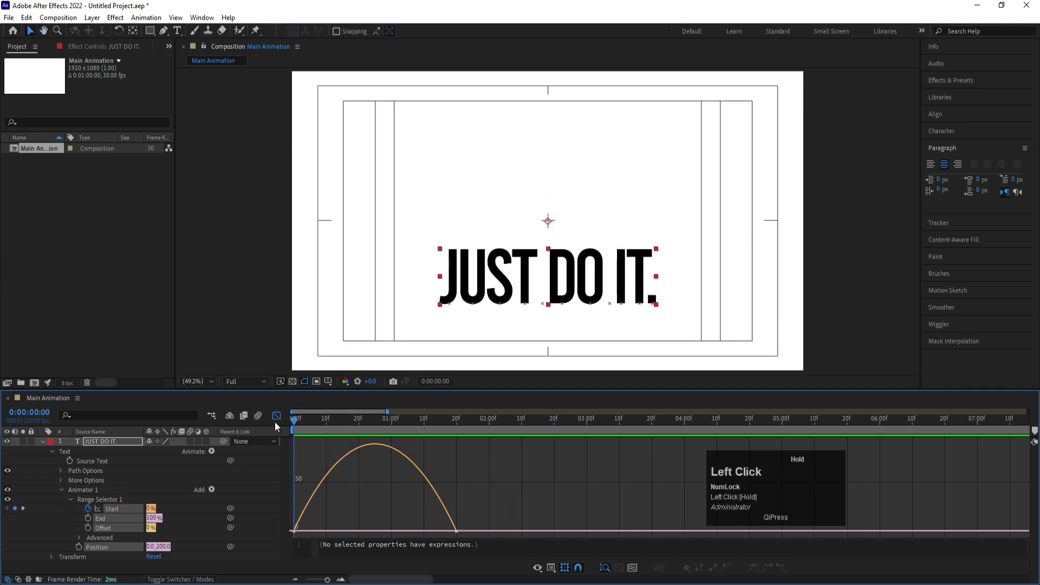
Lengthen both Start keyframes' speed handles toward the middle to form a sharp central peak, and close the Graph Editor.
drag(493, 480, 283, 542)
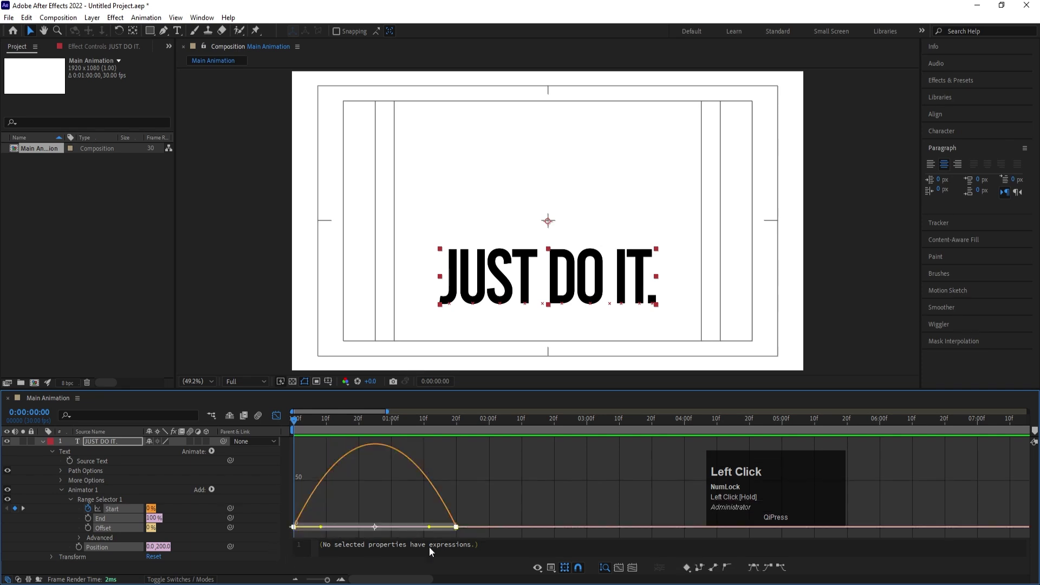
drag(430, 527, 388, 525)
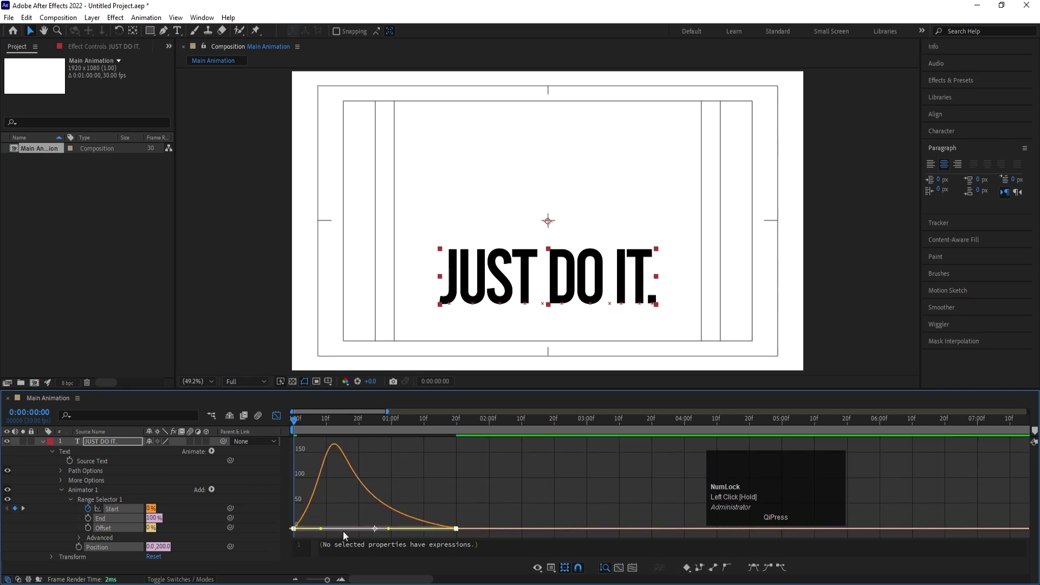
drag(324, 529, 357, 528)
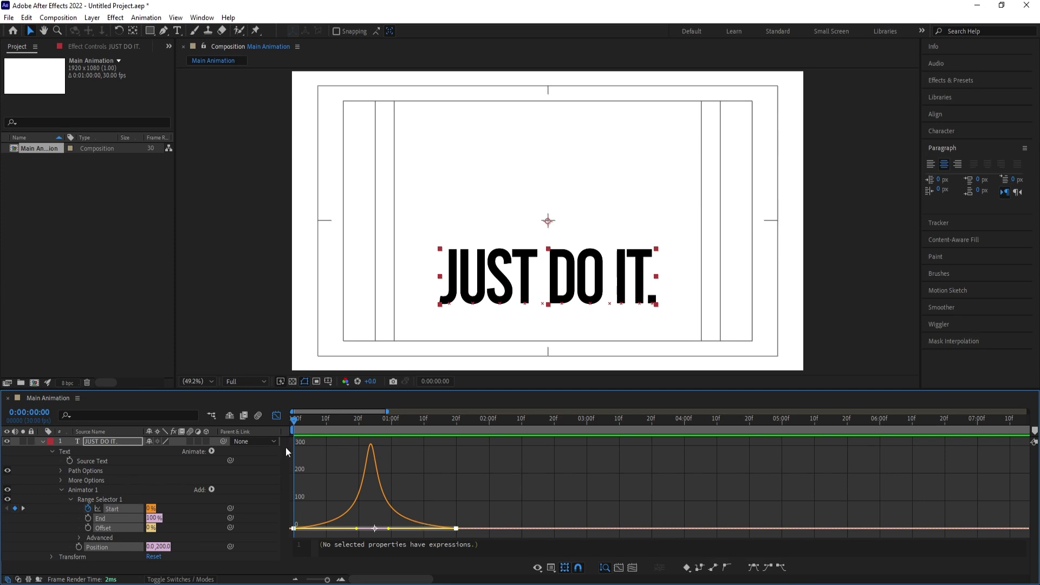
click(276, 415)
Preview the letter rise with the reshaped speed curve, and return to the start of the timeline.
click(340, 463)
key(space)
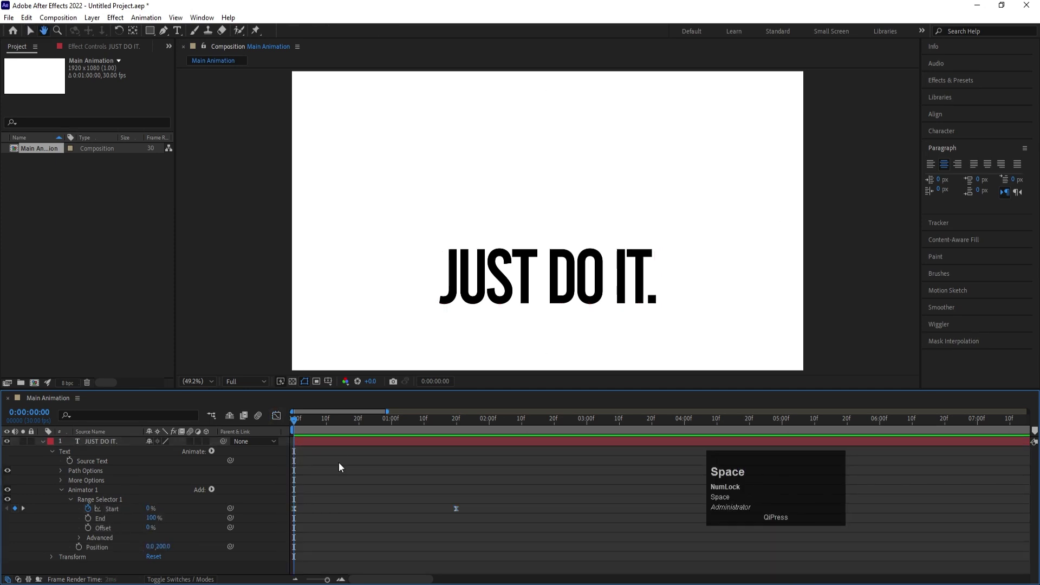
key(space)
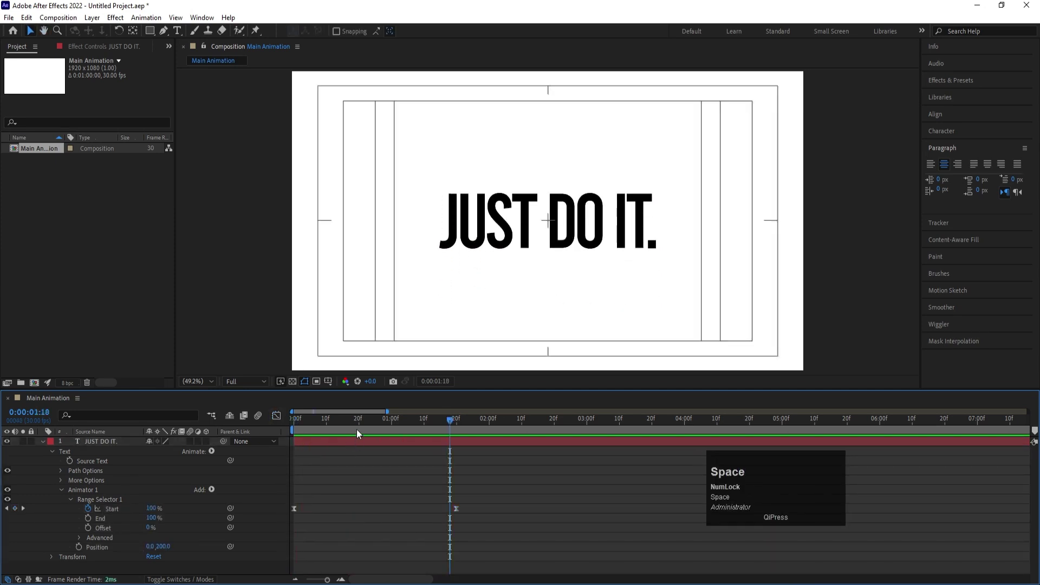
click(451, 442)
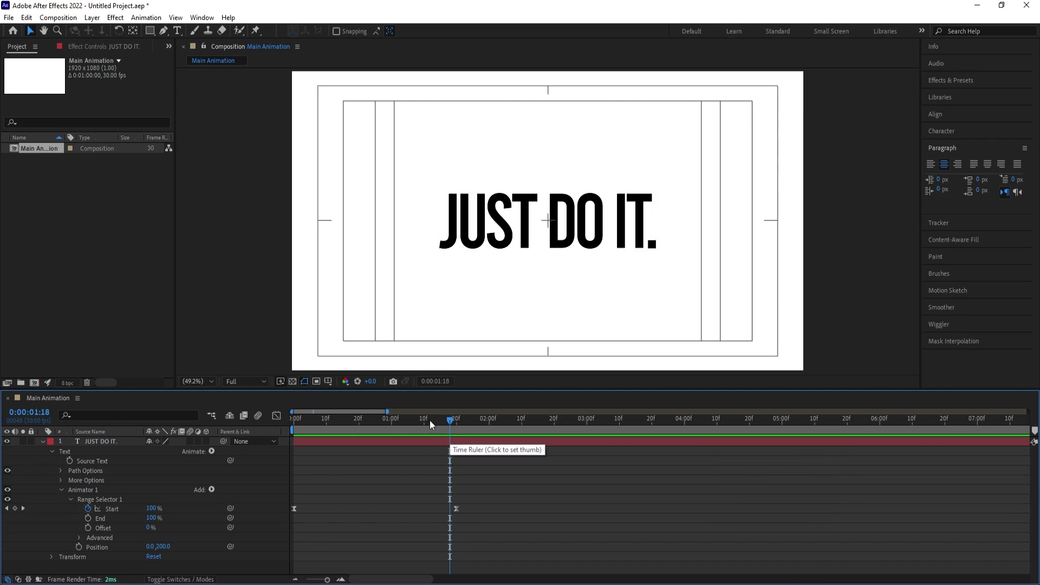
drag(430, 420, 248, 421)
key(space)
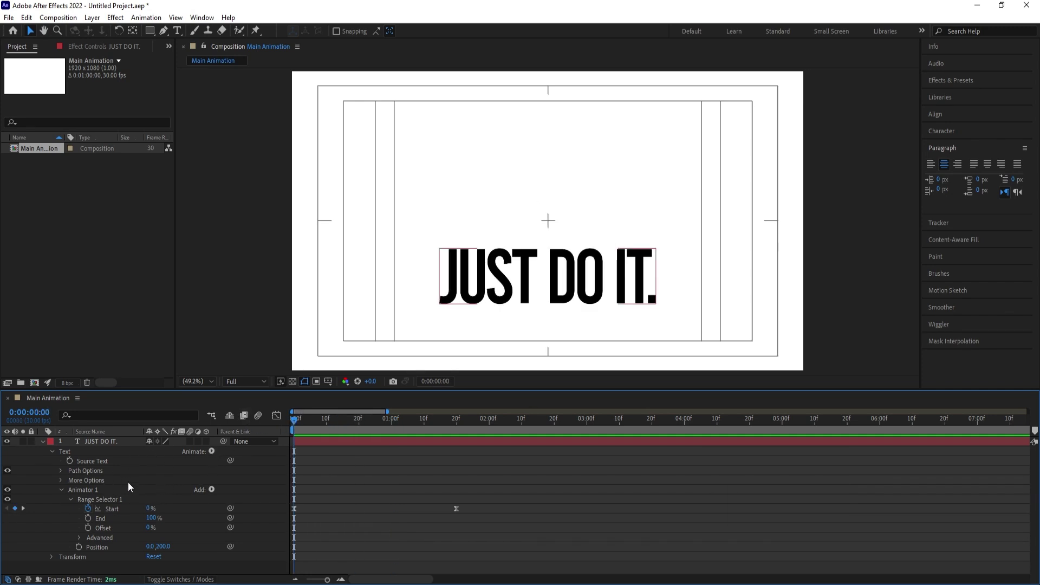
Add a Tracking property to Animator 1 and set its Tracking Amount to -62.
click(94, 489)
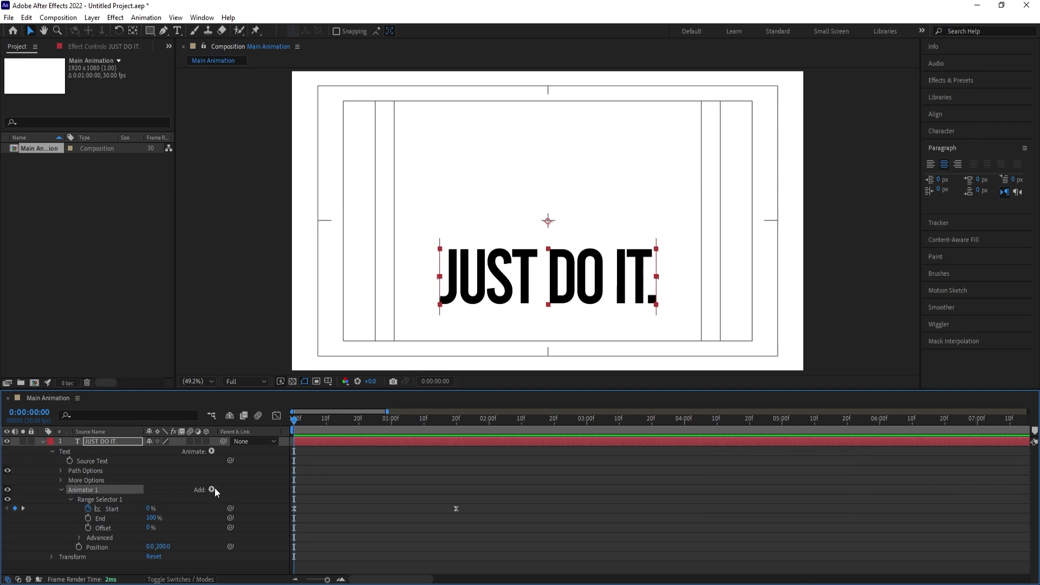
click(103, 551)
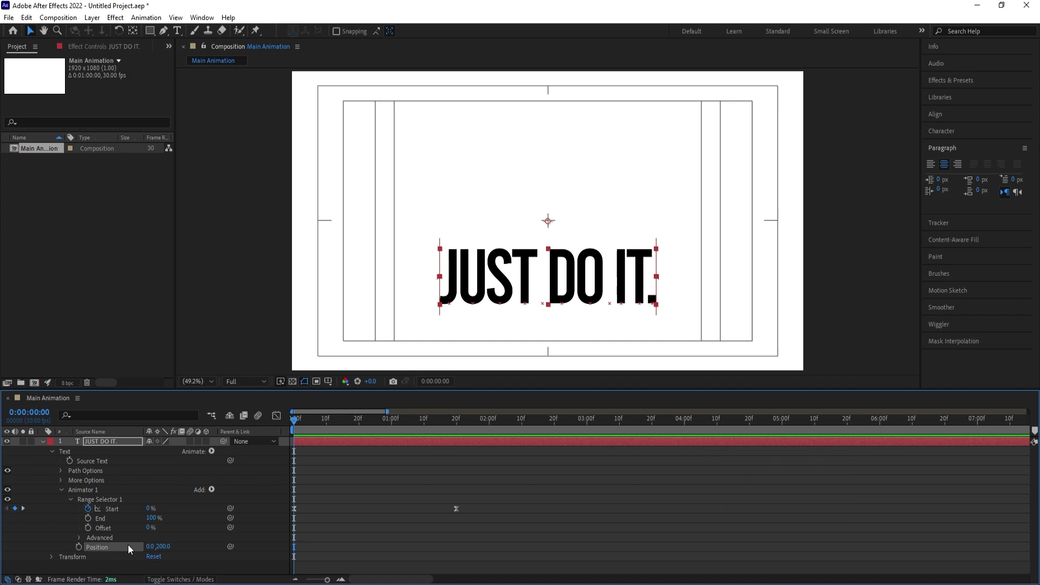
scroll(128, 544, down, 2)
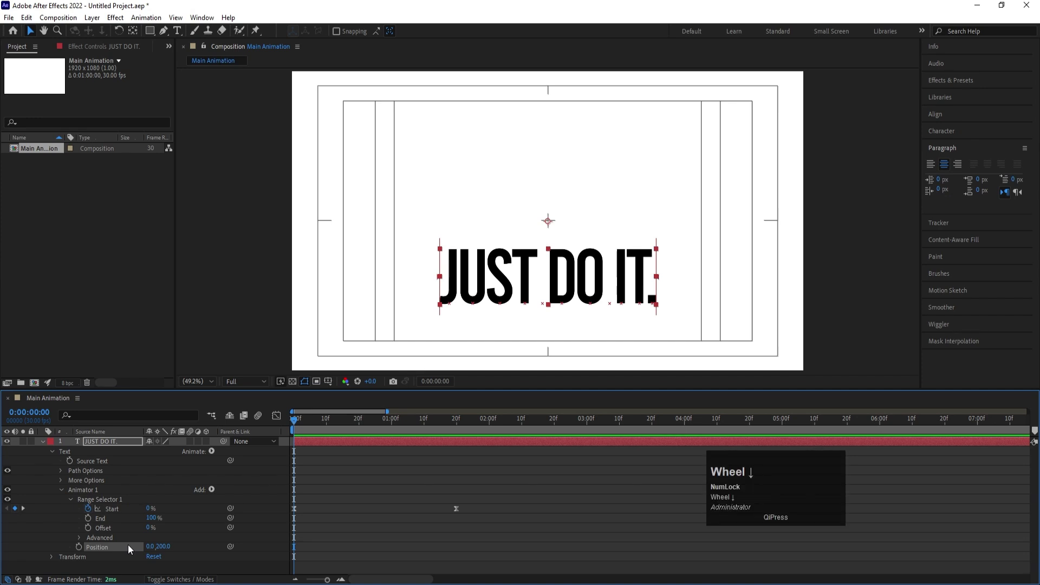
click(211, 490)
mouse_move(228, 497)
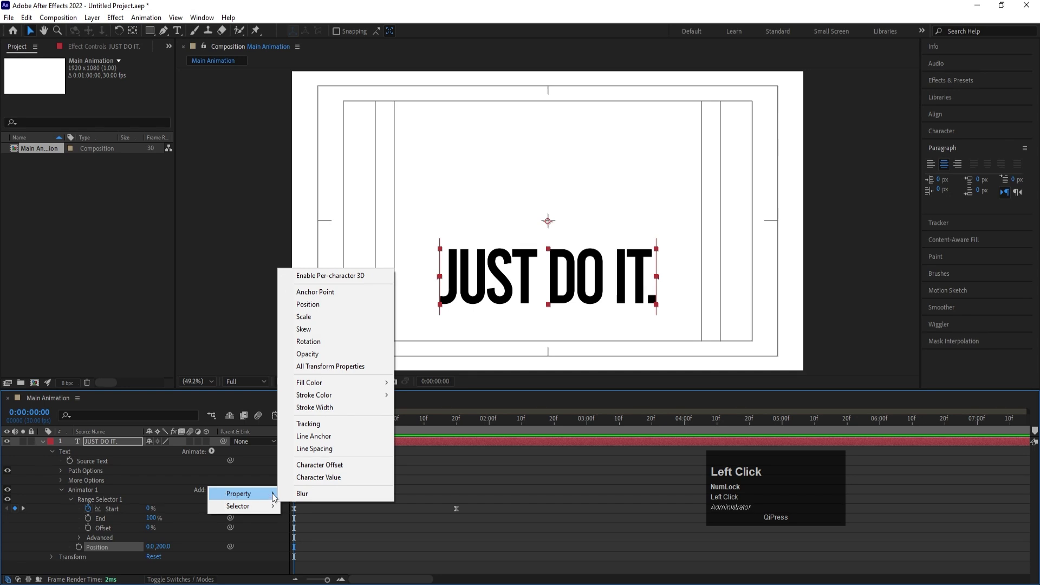
click(308, 424)
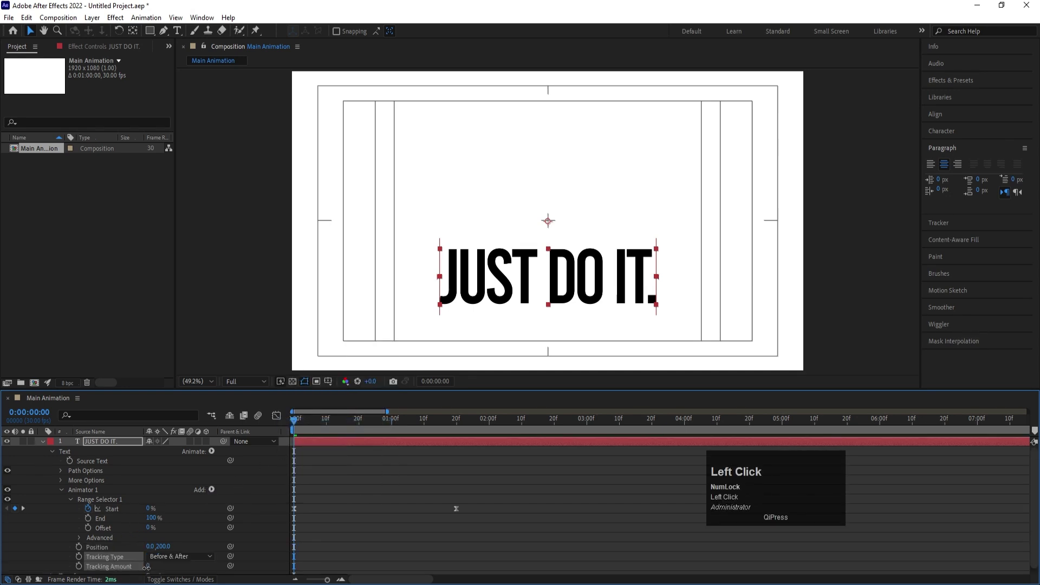
drag(146, 568, 112, 568)
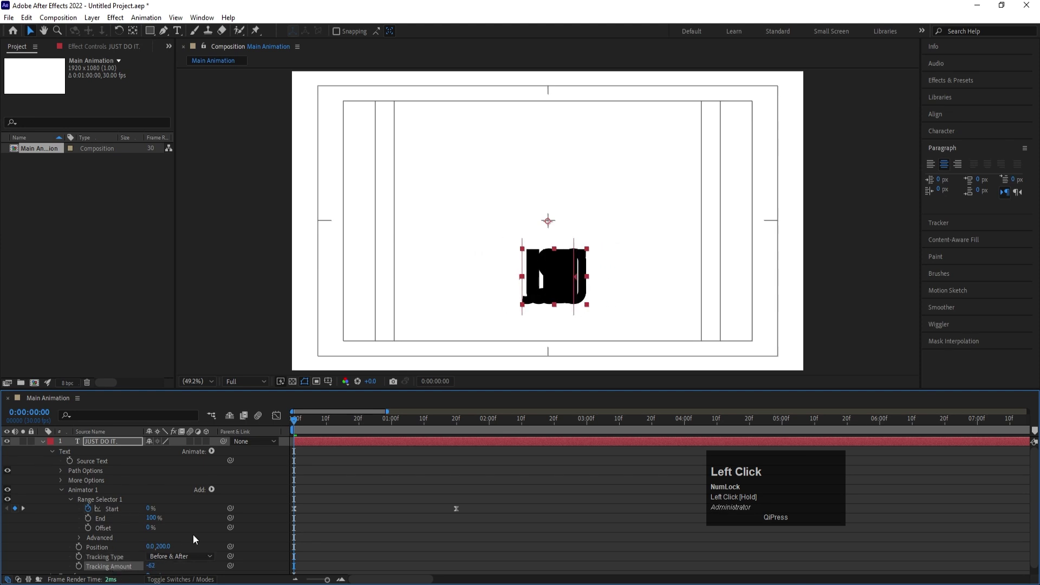
scroll(183, 522, down, 1)
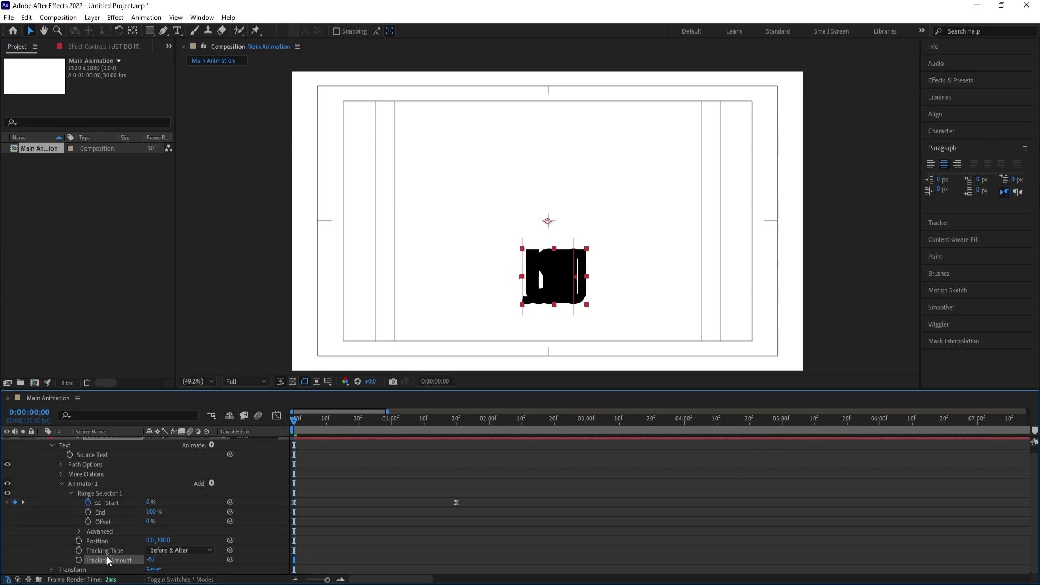
Play the text animation from the beginning several times to check the combined tracking and position motion.
key(space)
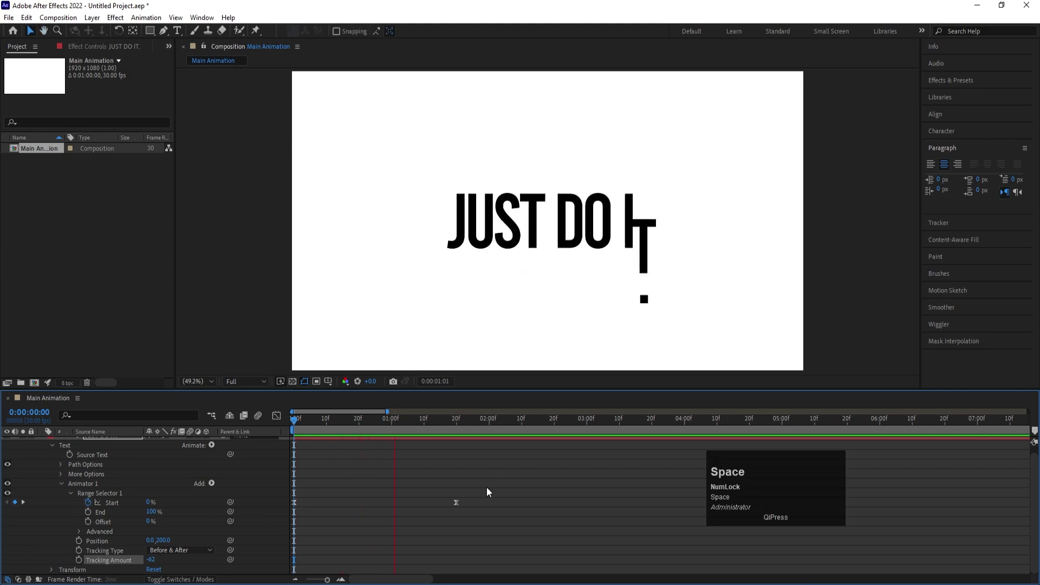
key(space)
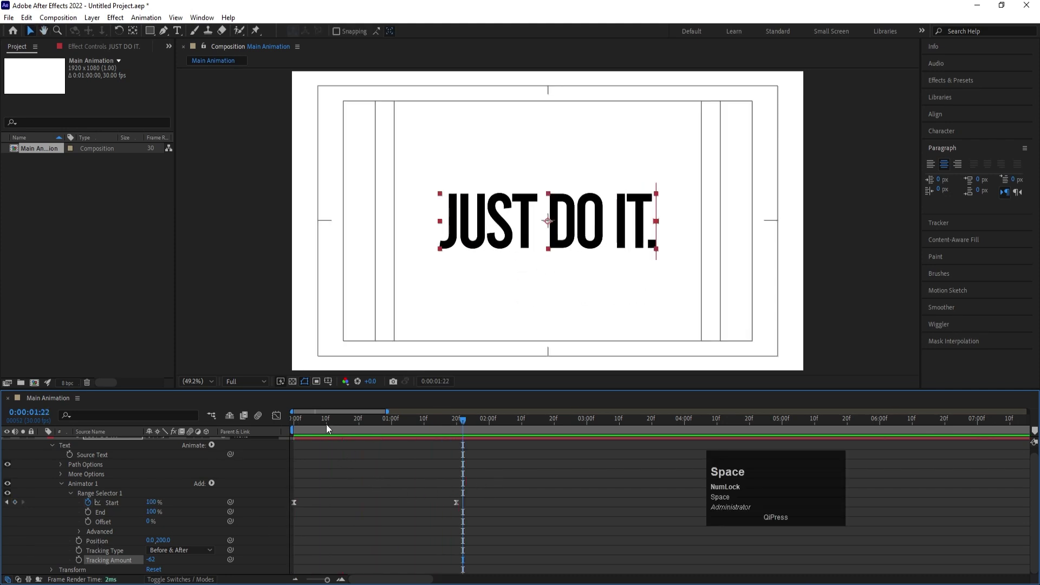
drag(326, 425, 271, 430)
key(space)
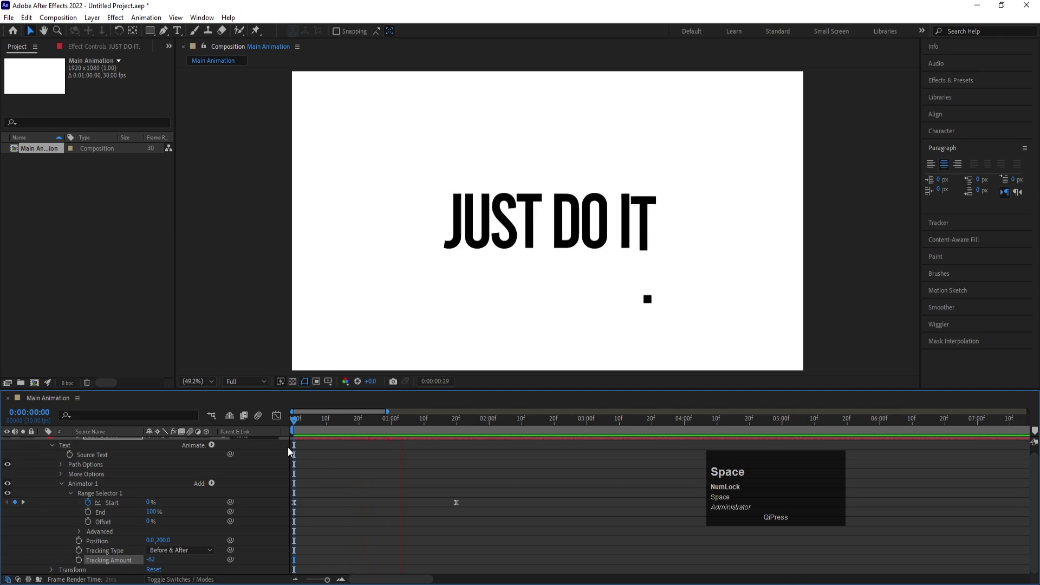
key(space)
click(492, 431)
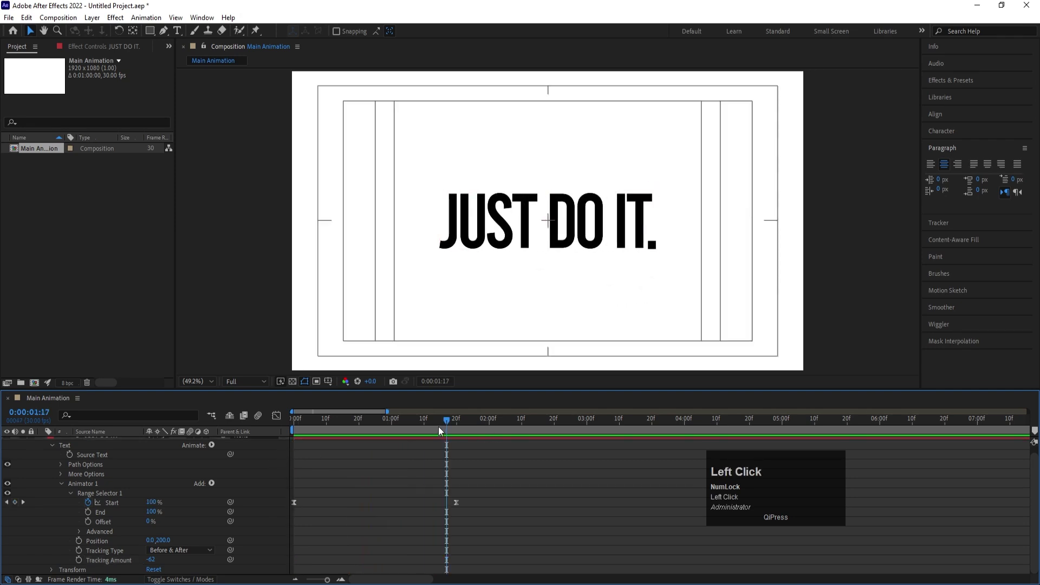
drag(439, 431, 292, 429)
key(space)
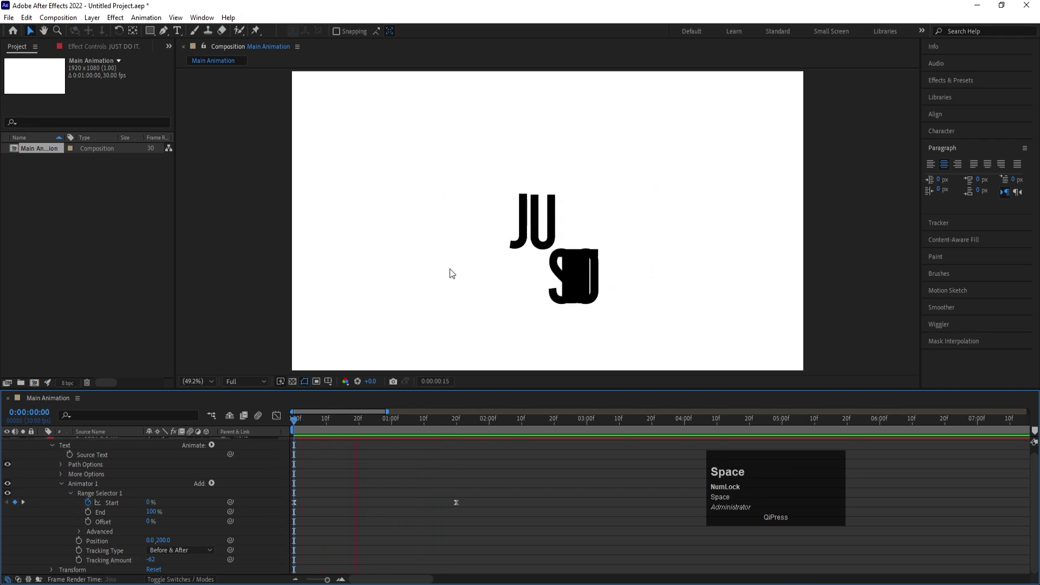
Draw a rectangular mask closely around the full JUST DO IT. text at 0:00:01:18.
key(space)
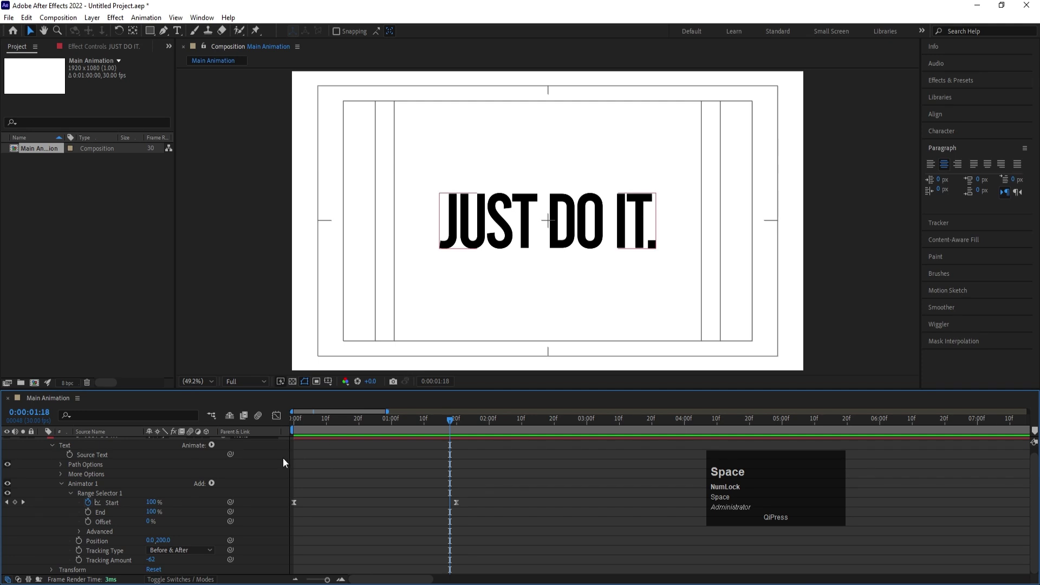
click(282, 457)
key(u)
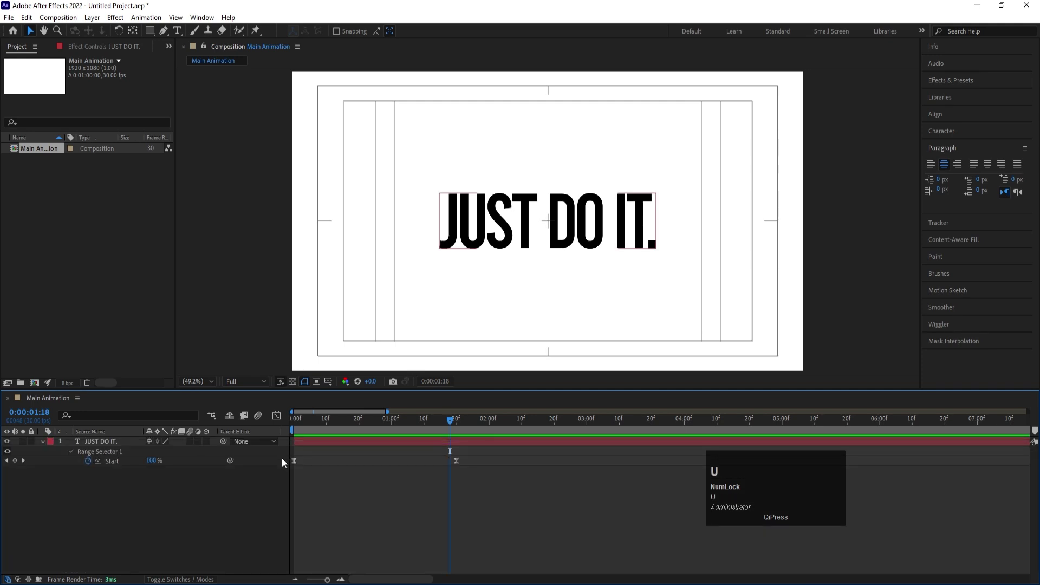
key(u)
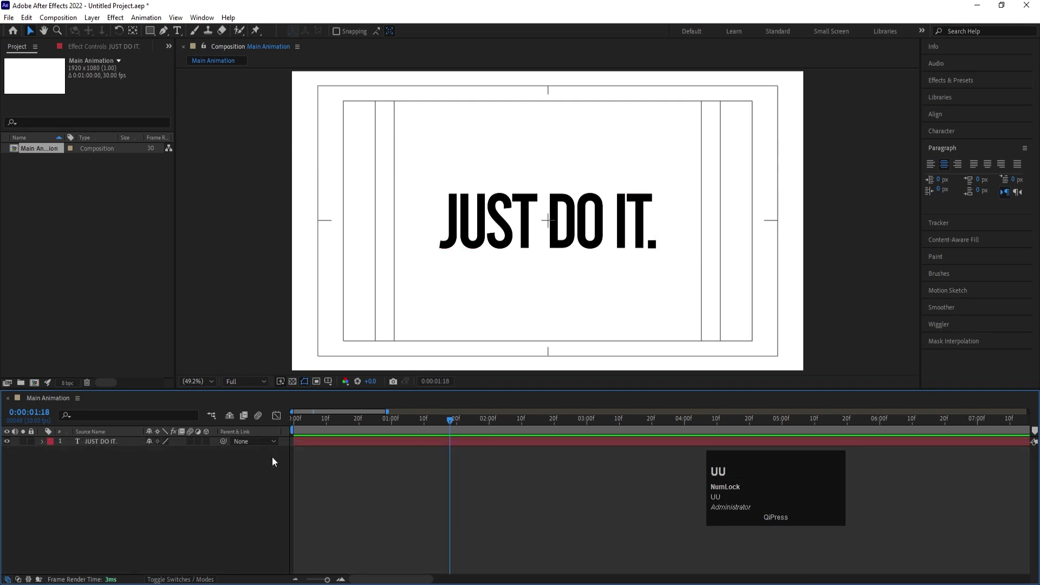
click(109, 441)
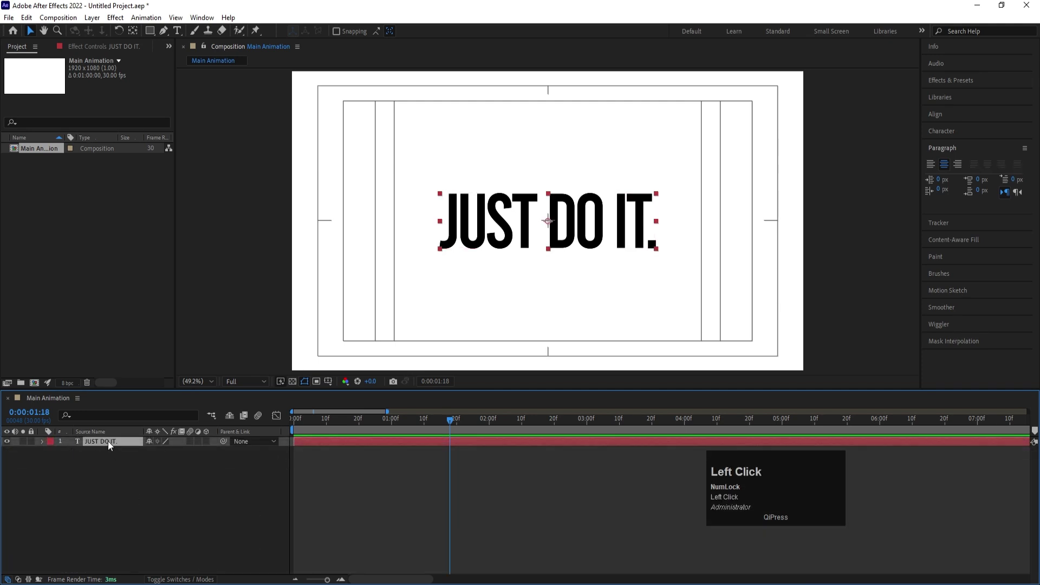
click(147, 34)
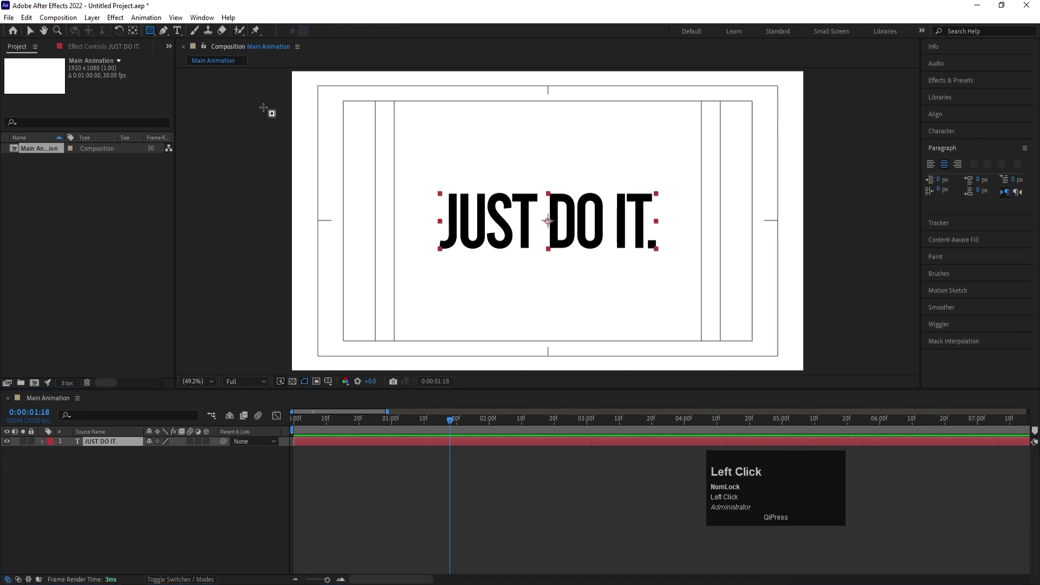
drag(427, 186, 671, 253)
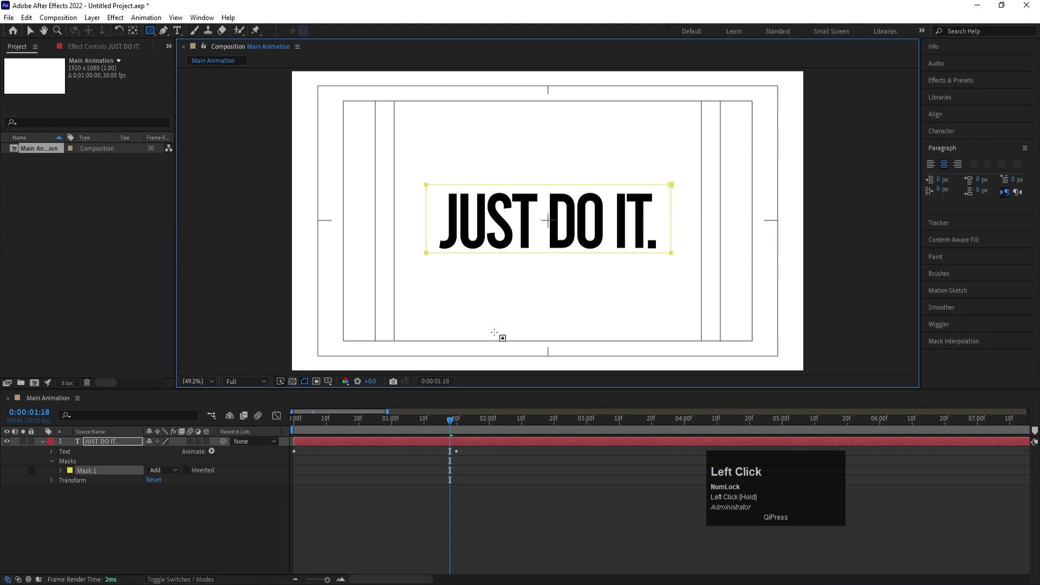
click(333, 480)
Play the masked text animation from the beginning and check the letters at the first frame.
drag(313, 415, 280, 415)
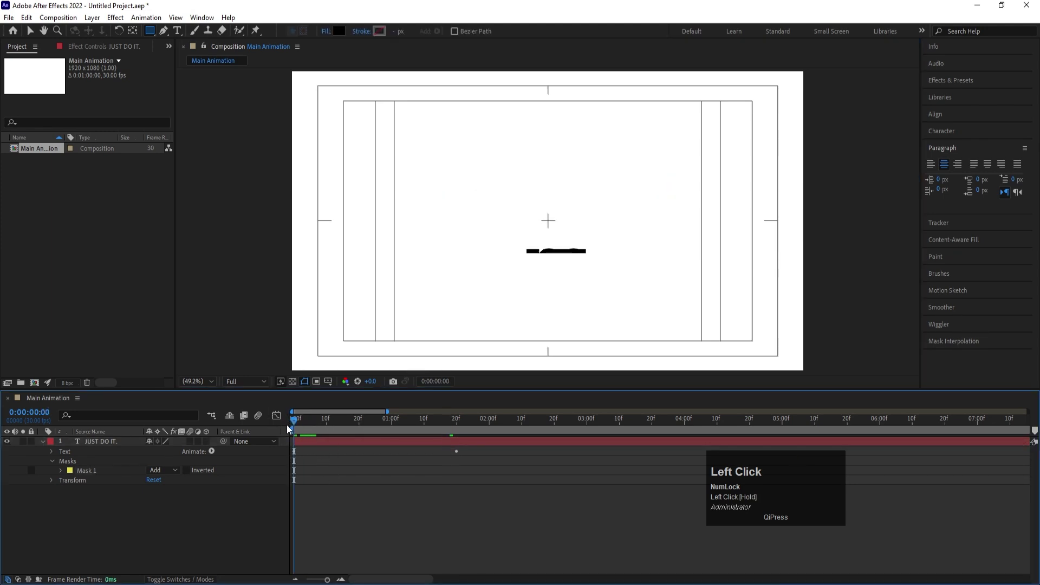
key(space)
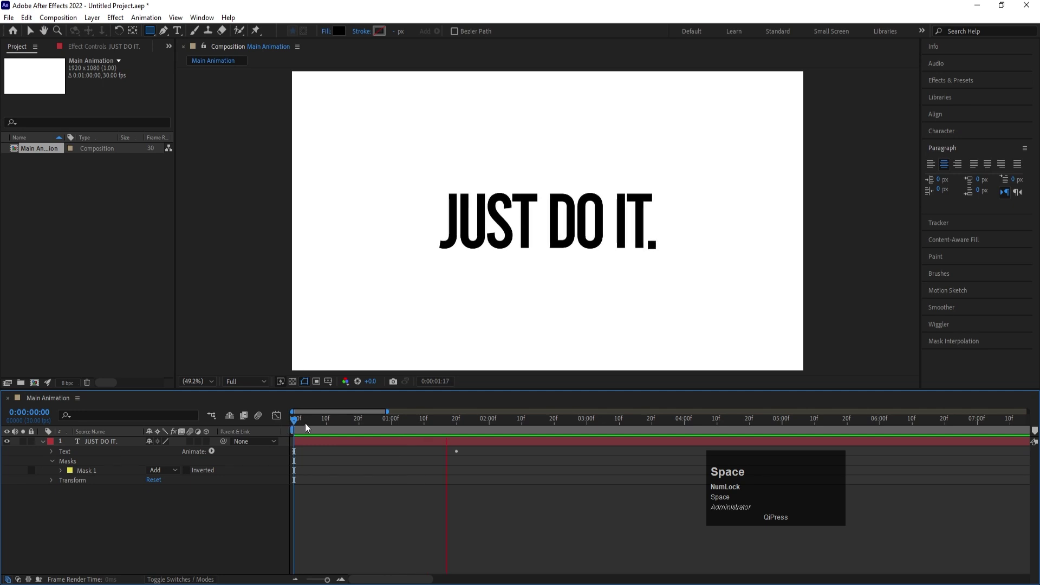
mouse_move(305, 421)
mouse_down()
mouse_move(341, 421)
mouse_move(304, 417)
mouse_up()
key(space)
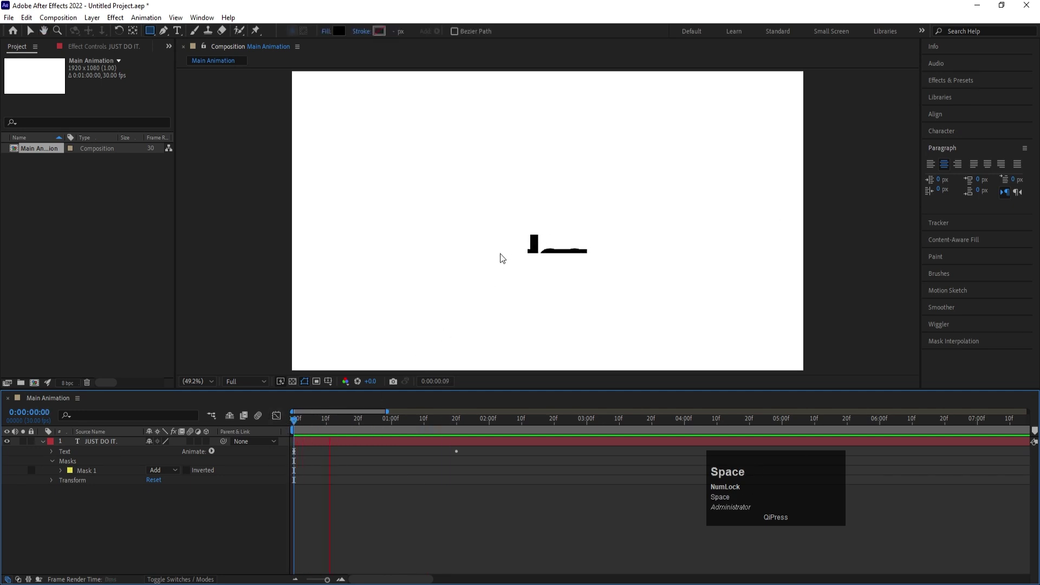
key(space)
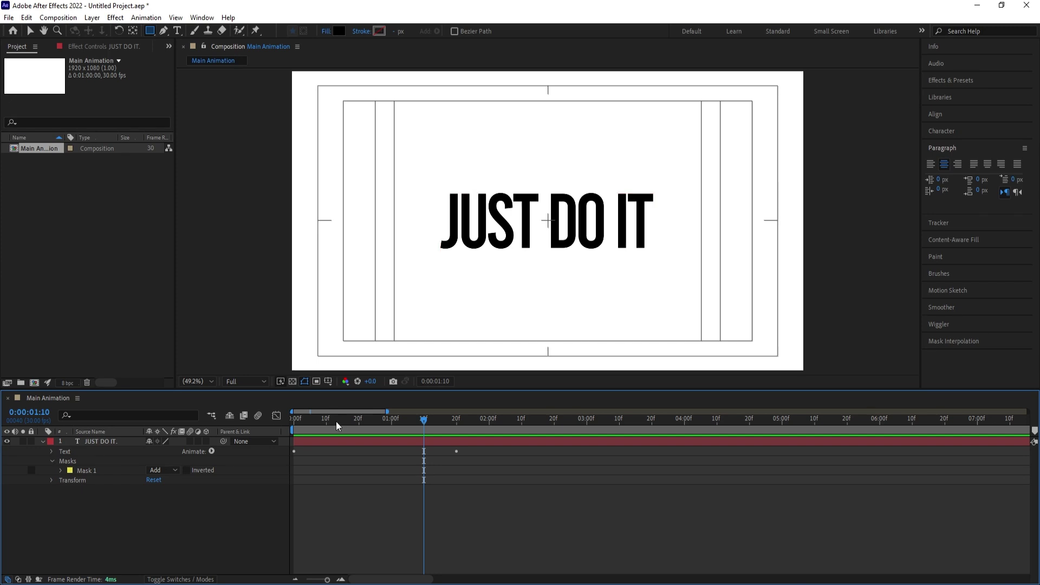
drag(336, 421, 287, 425)
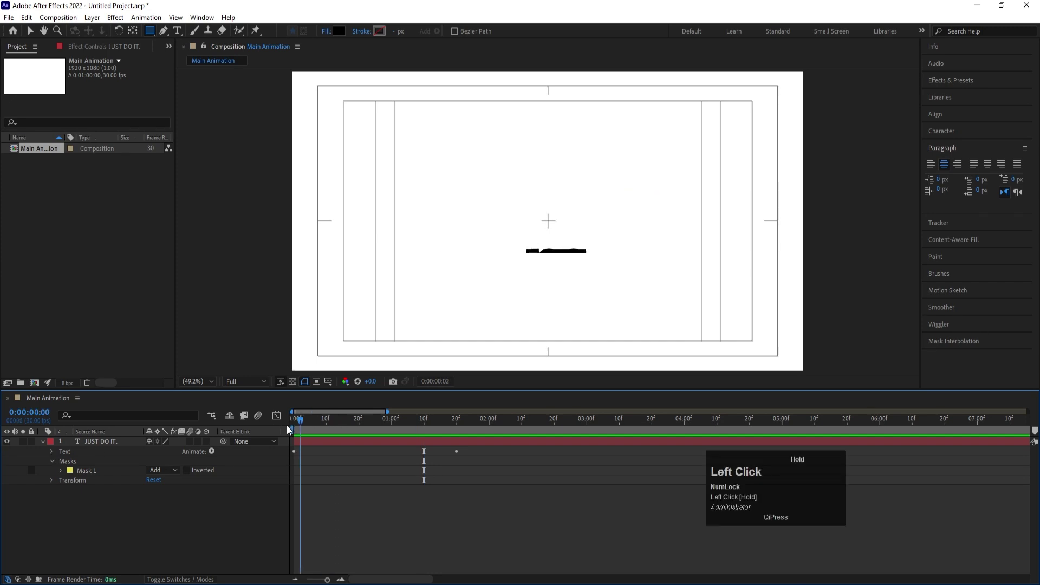
Set Animator 1's Position to 0.0, 226.0 to push the starting letters below the mask, and preview the animation.
click(50, 453)
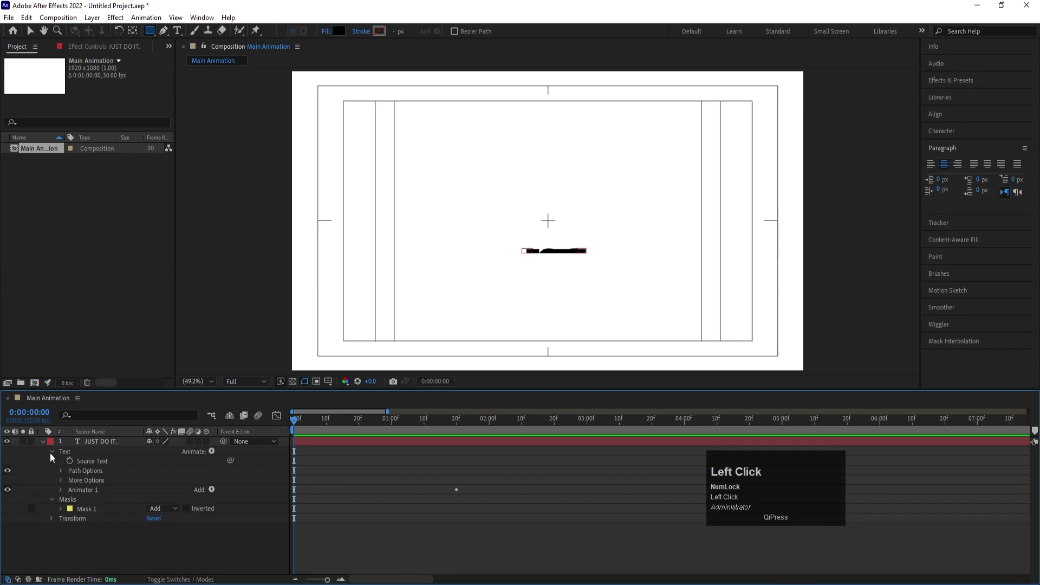
click(60, 490)
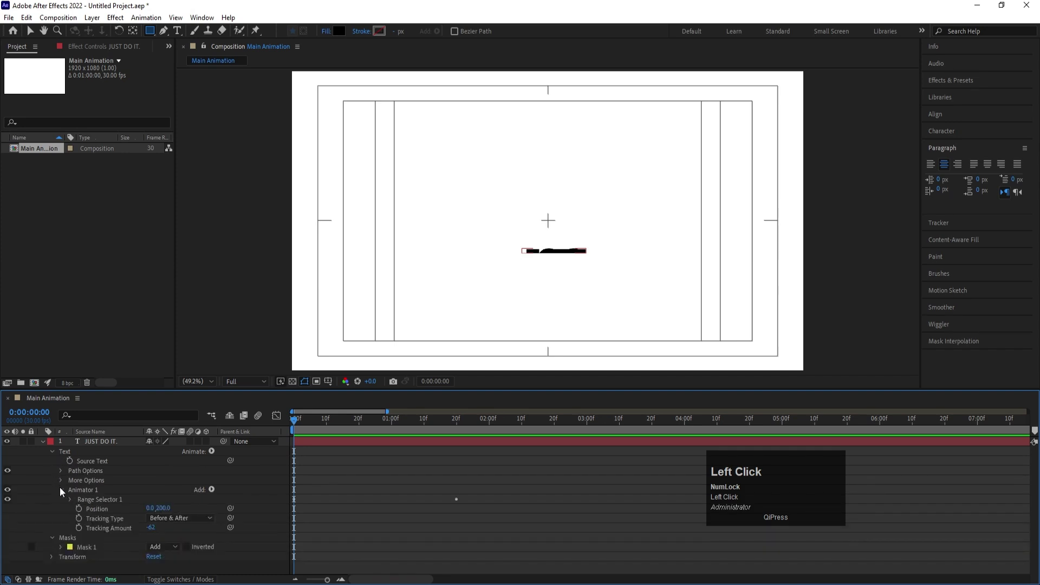
drag(161, 509, 176, 511)
key(space)
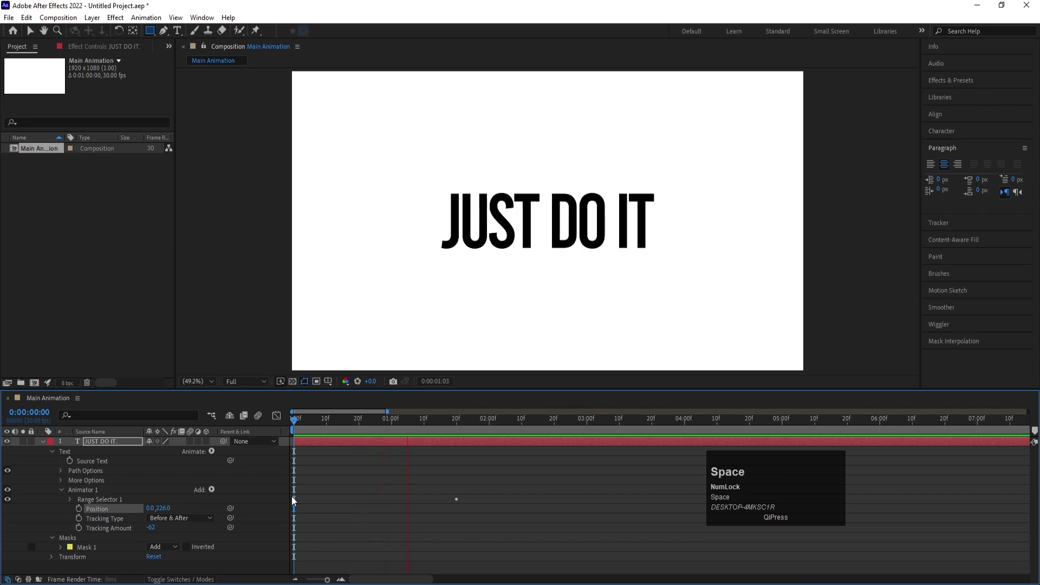
key(space)
click(347, 453)
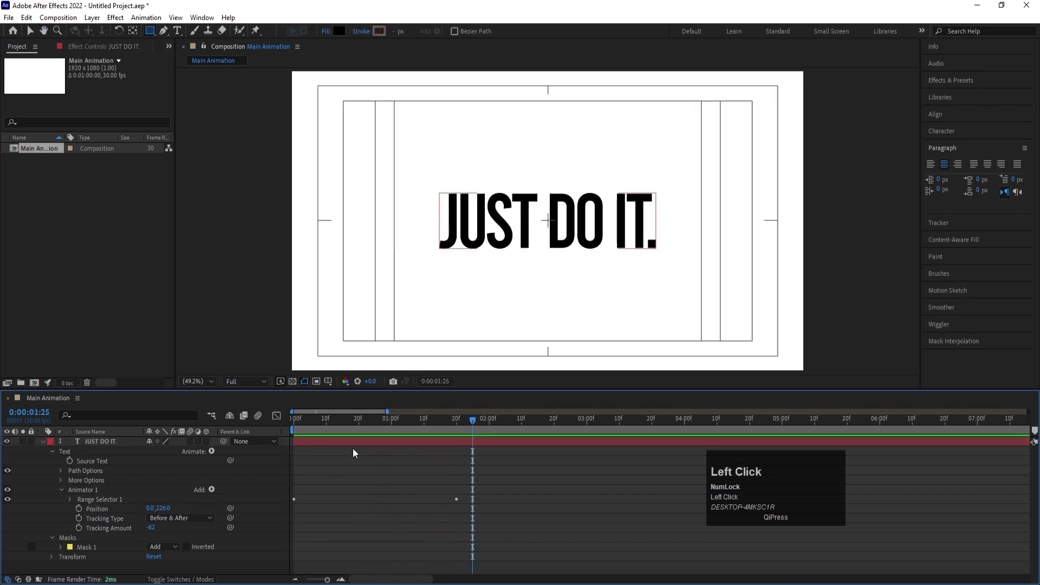
Add a Scale keyframe of 120% to the JUST DO IT. layer at 0:00:01:10.
key(u)
mouse_move(429, 420)
mouse_down()
mouse_move(396, 420)
mouse_move(424, 429)
mouse_up()
click(128, 441)
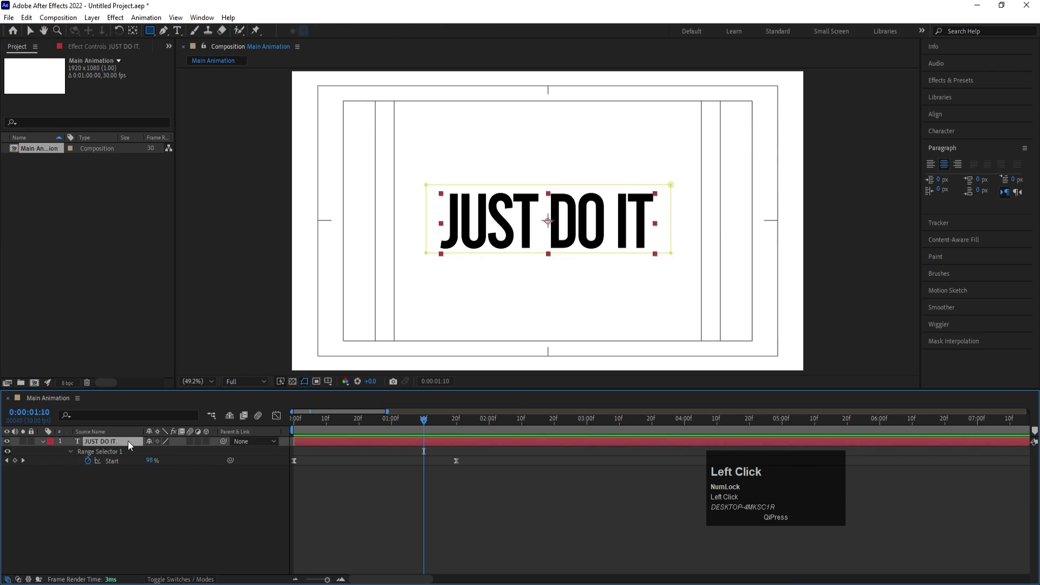
key(s)
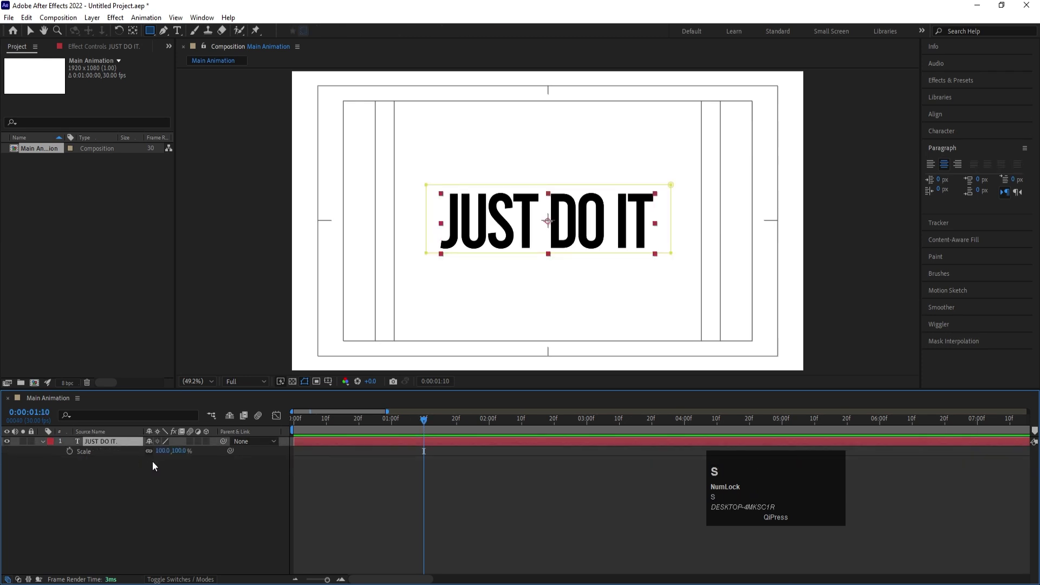
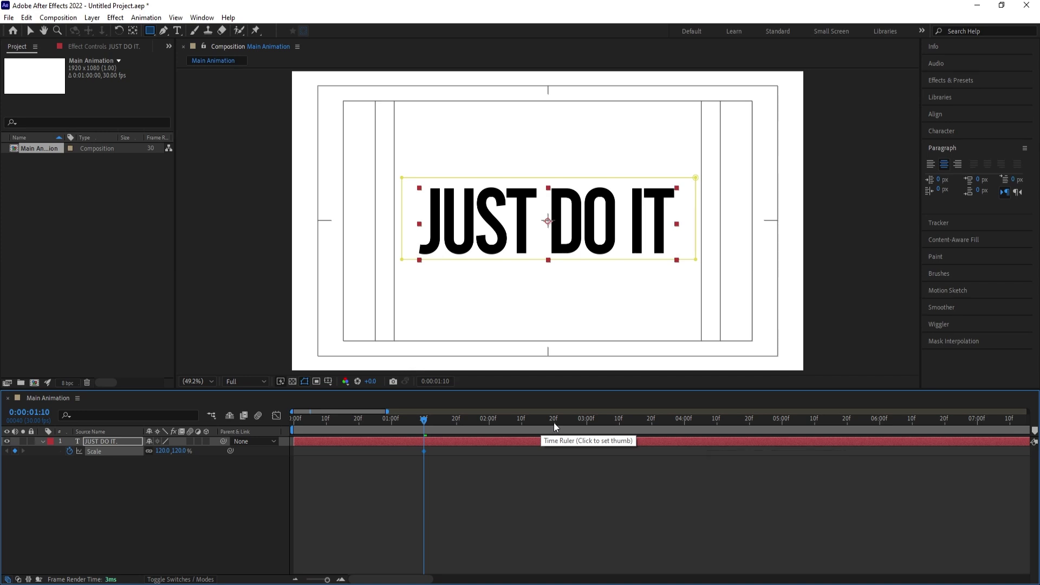
Set the text layer's Scale to 100% at 0:00:02:20 and apply Easy Ease to both Scale keyframes.
click(554, 423)
click(172, 456)
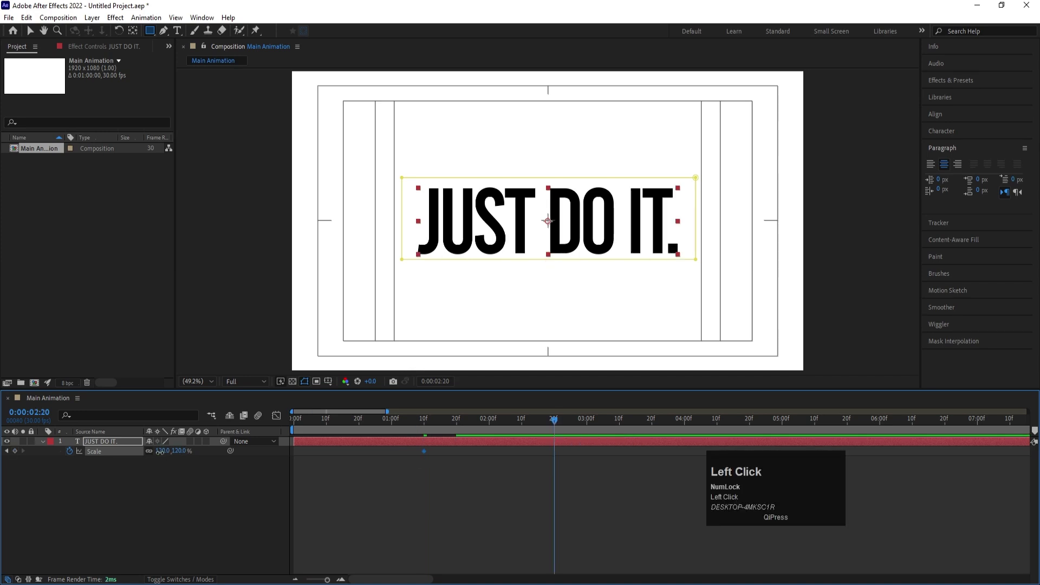
text(100)
key(Return)
click(572, 476)
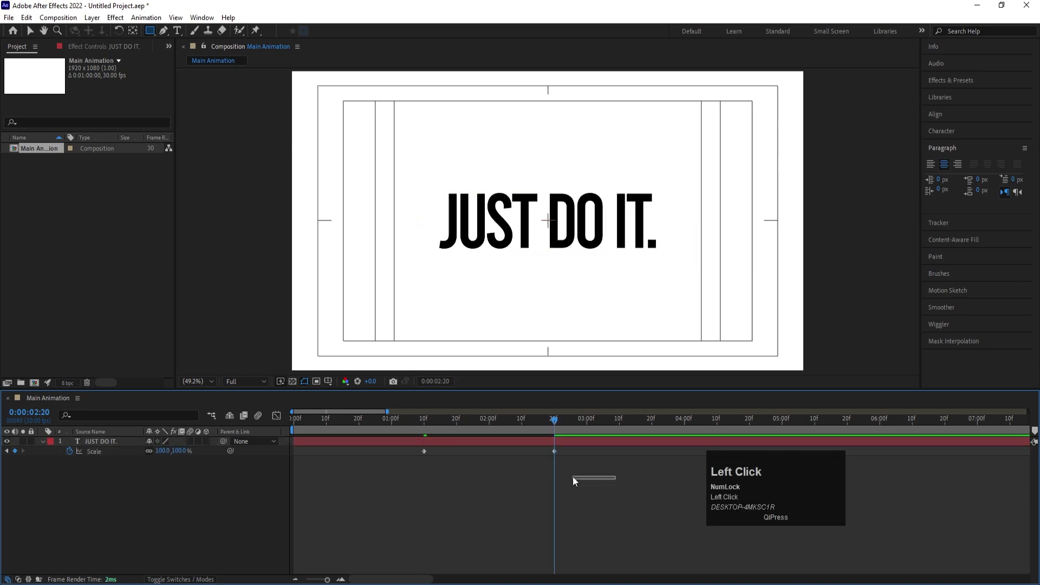
click(297, 430)
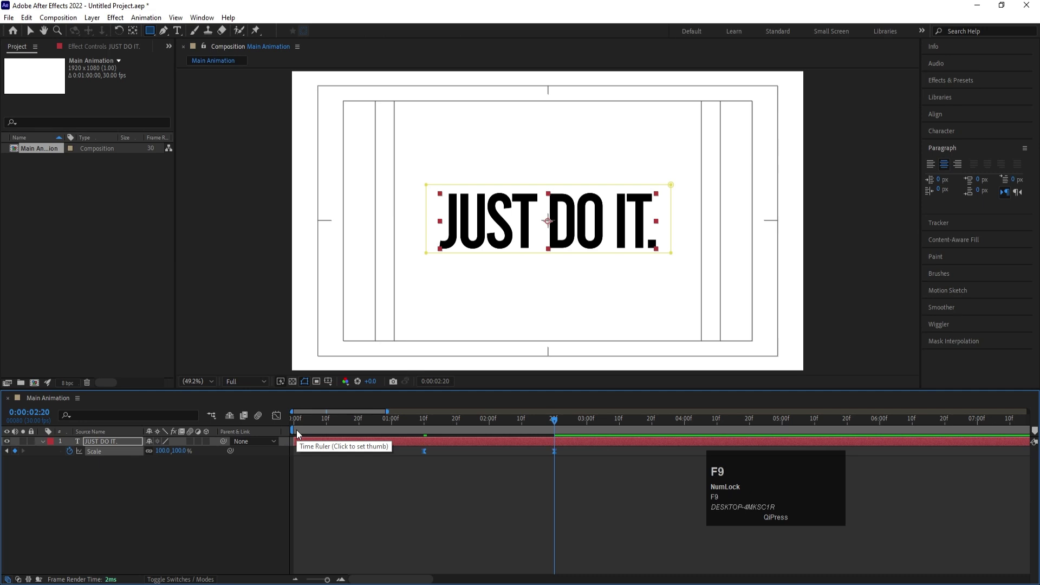
Lengthen both Scale keyframes' speed handles toward the middle in the Graph Editor to form a sharp central peak, and close the graph.
click(272, 415)
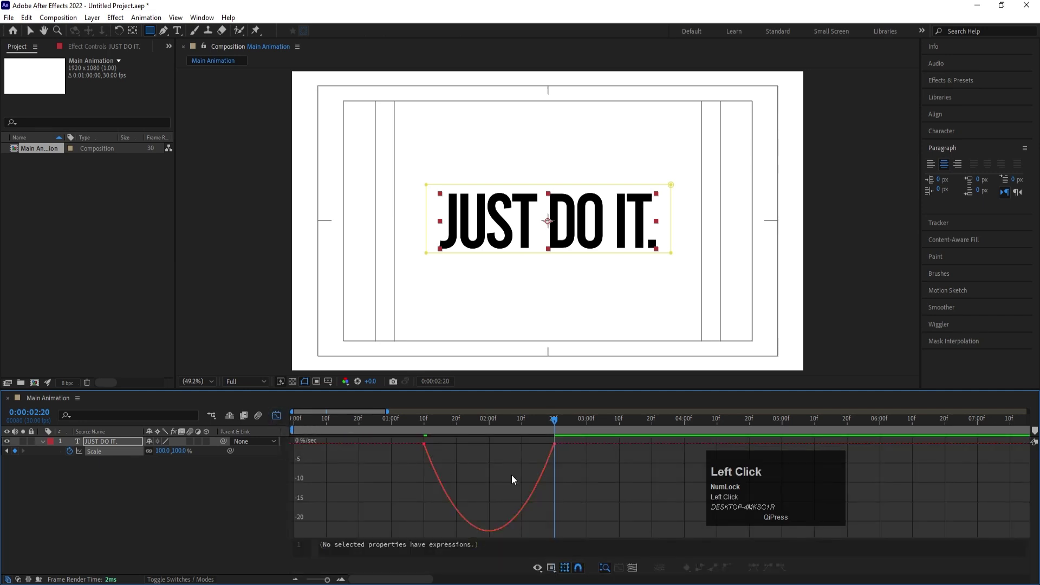
drag(577, 474, 337, 428)
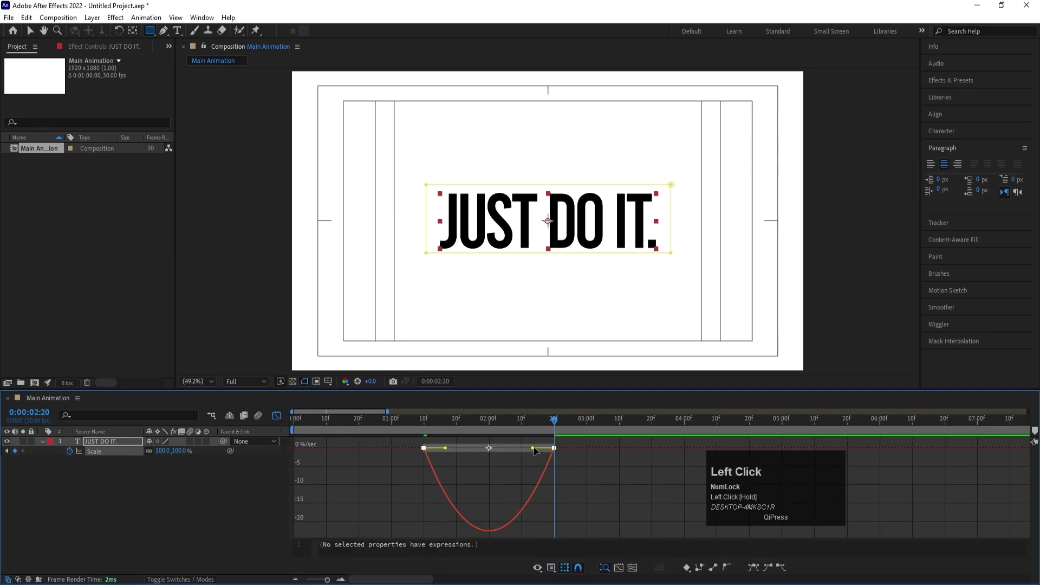
drag(533, 448, 475, 446)
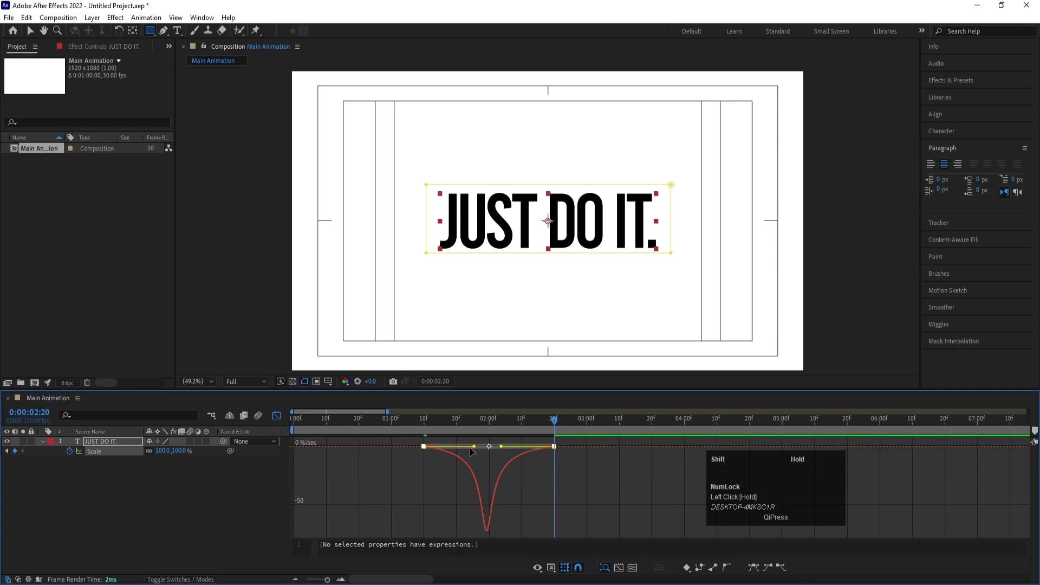
click(276, 416)
Preview the rise and scale-down animation twice from the beginning, and move to the Scale keyframe at 0:00:02:20.
click(355, 419)
key(space)
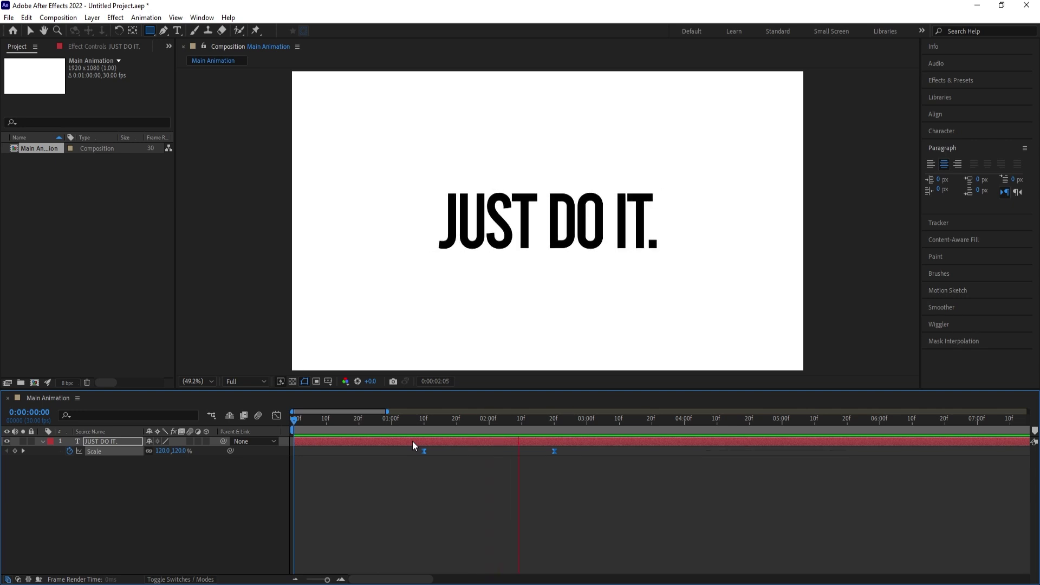
key(space)
click(610, 479)
click(519, 419)
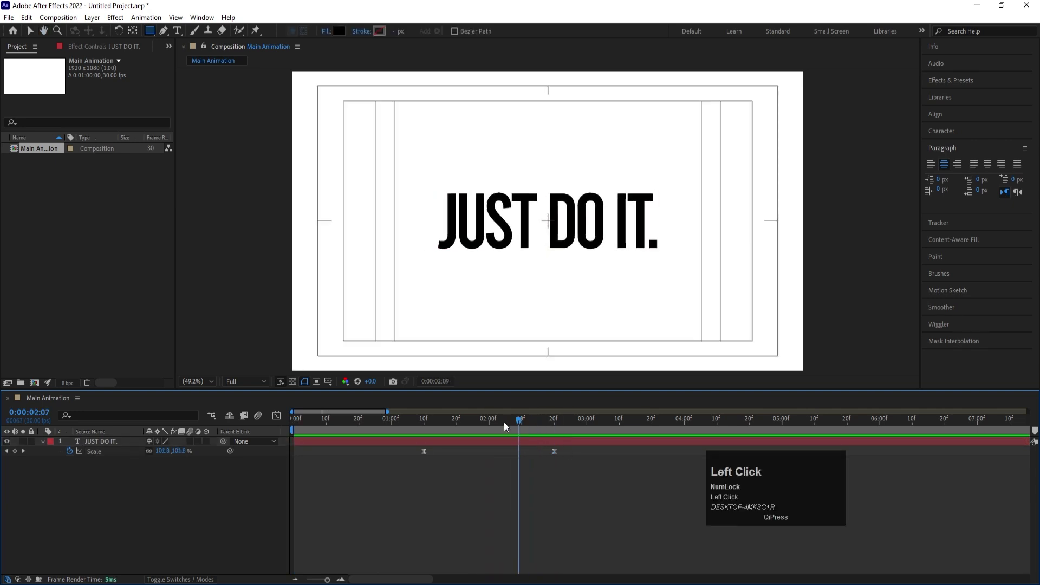
drag(504, 421, 254, 430)
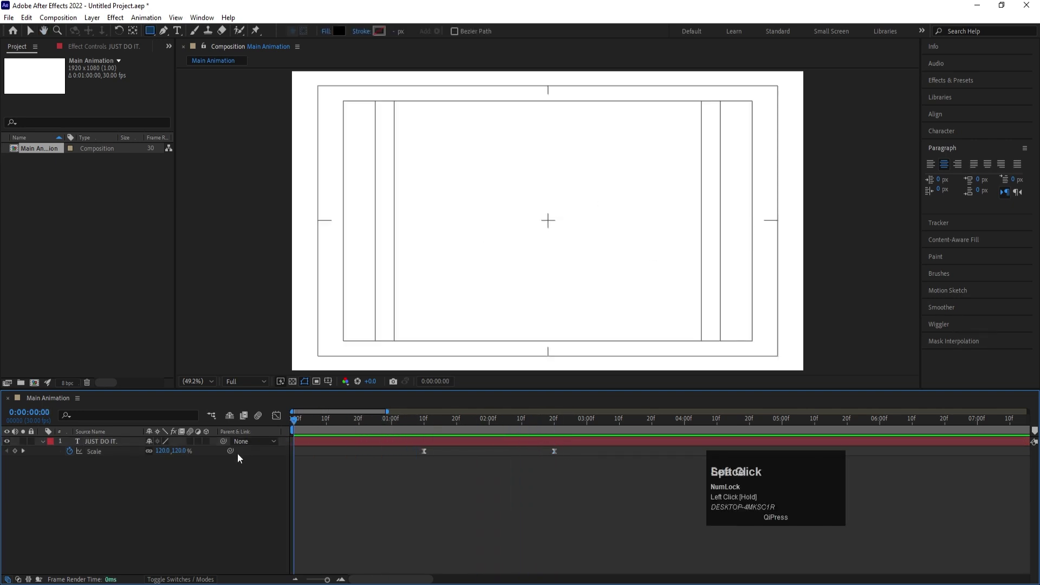
key(space)
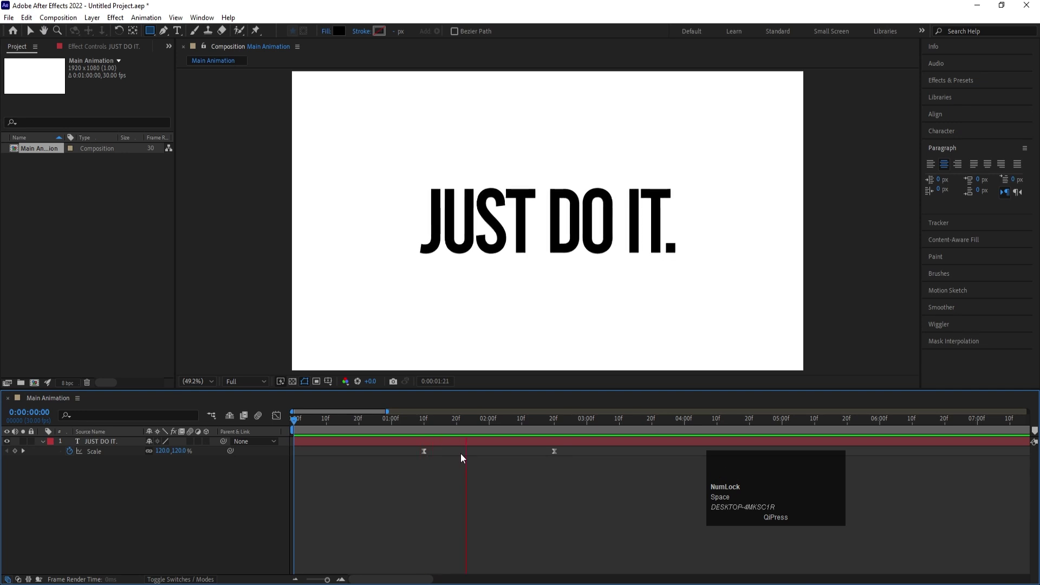
key(space)
key(apostrophe)
key(j)
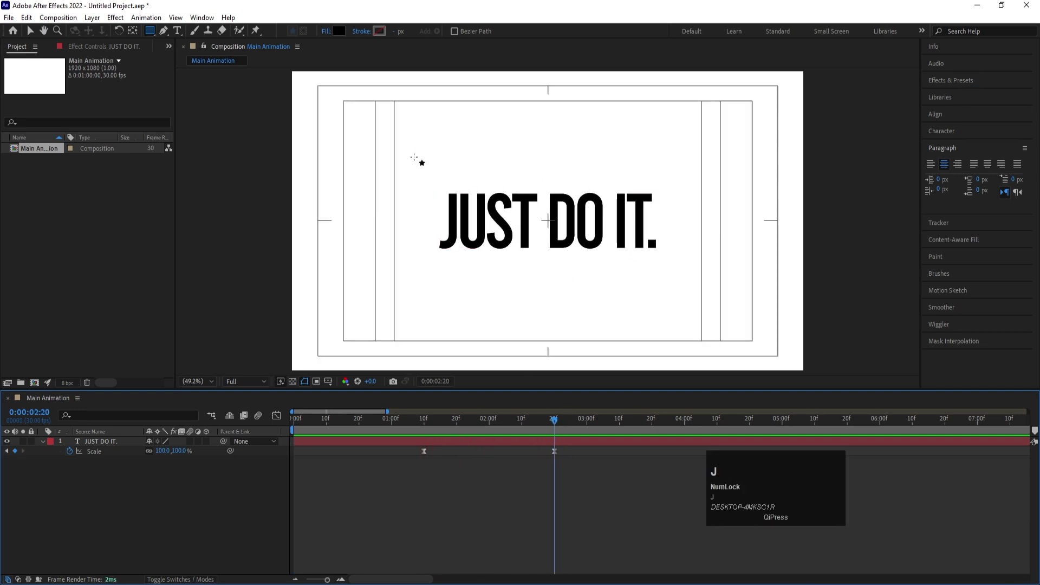
Create a 1920 × 1080 px solid in white (FFFFFF) and place it beneath the text layer.
click(173, 502)
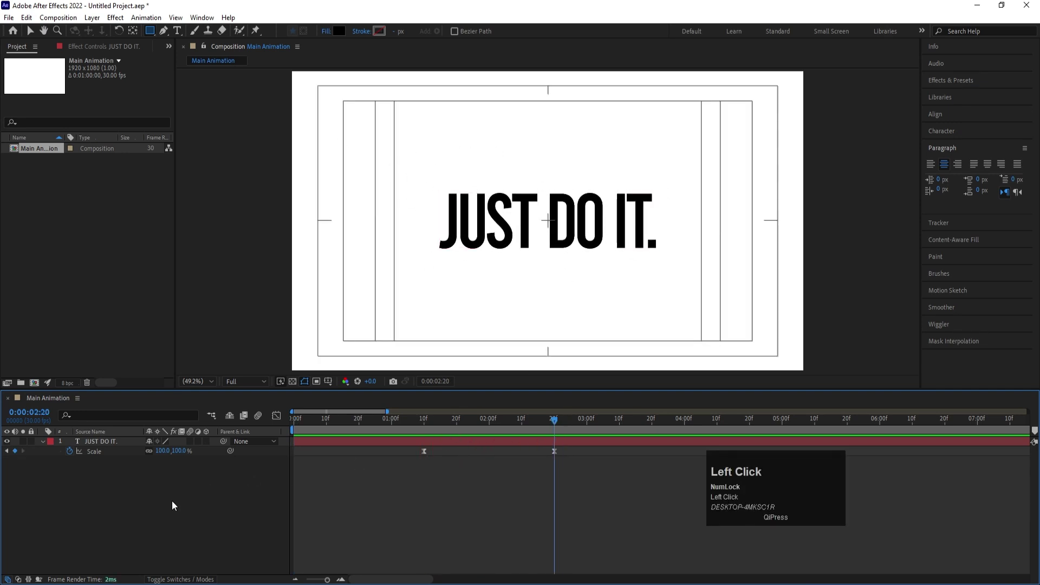
key(ctrl)
key(ctrl+y)
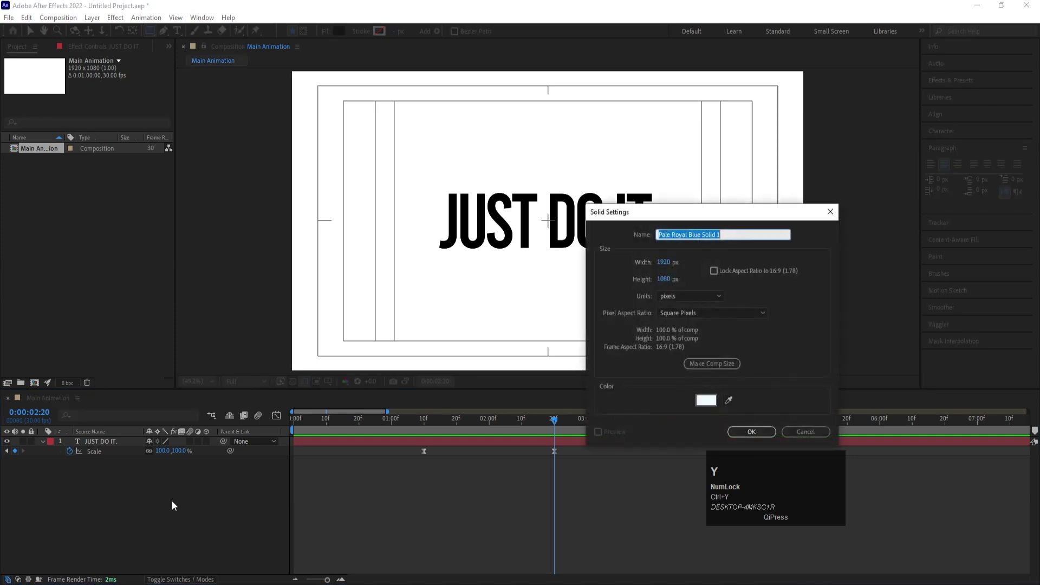
click(707, 400)
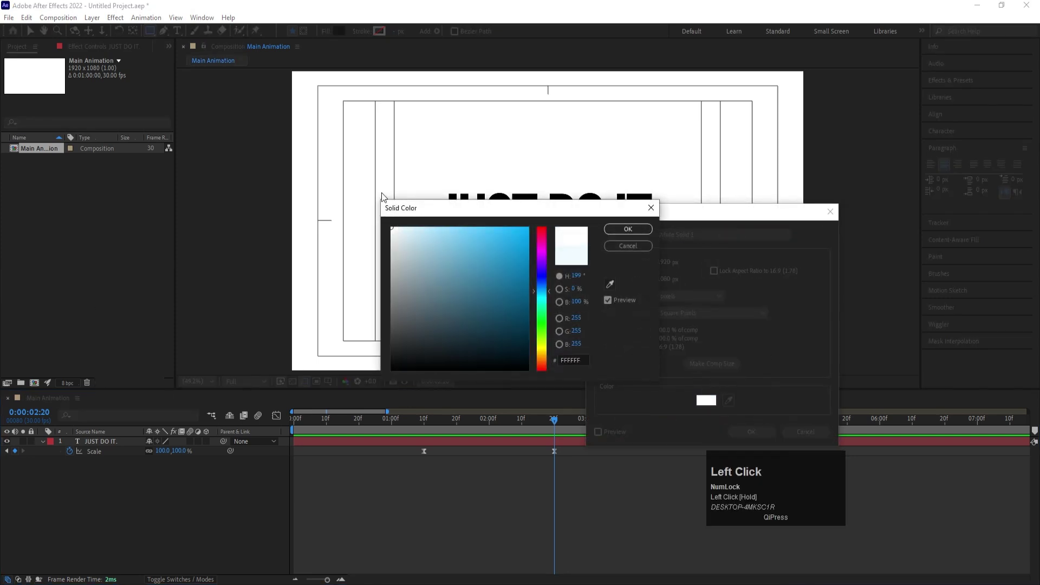
key(Return)
key(Return)
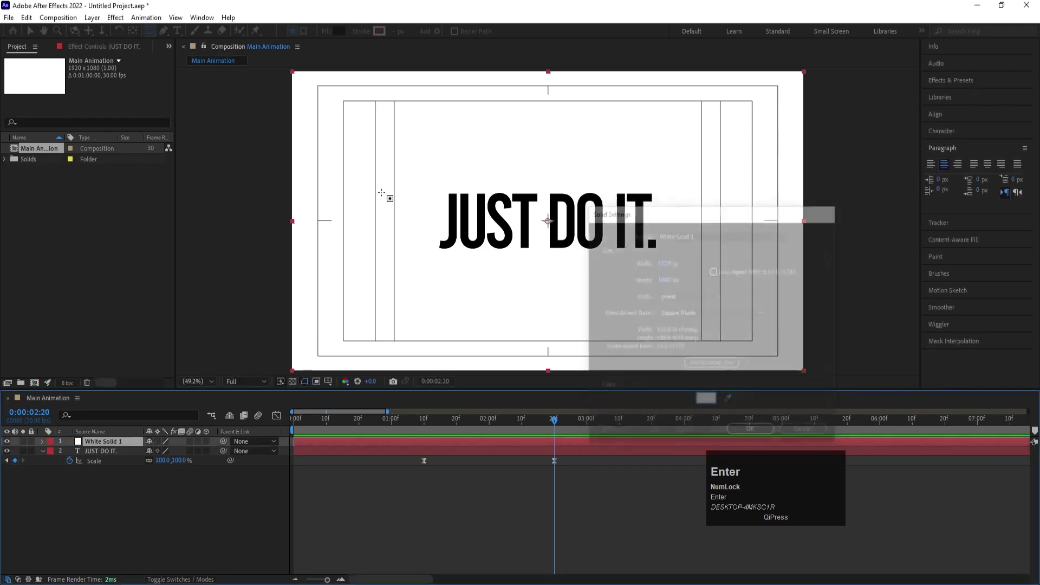
drag(125, 446, 118, 504)
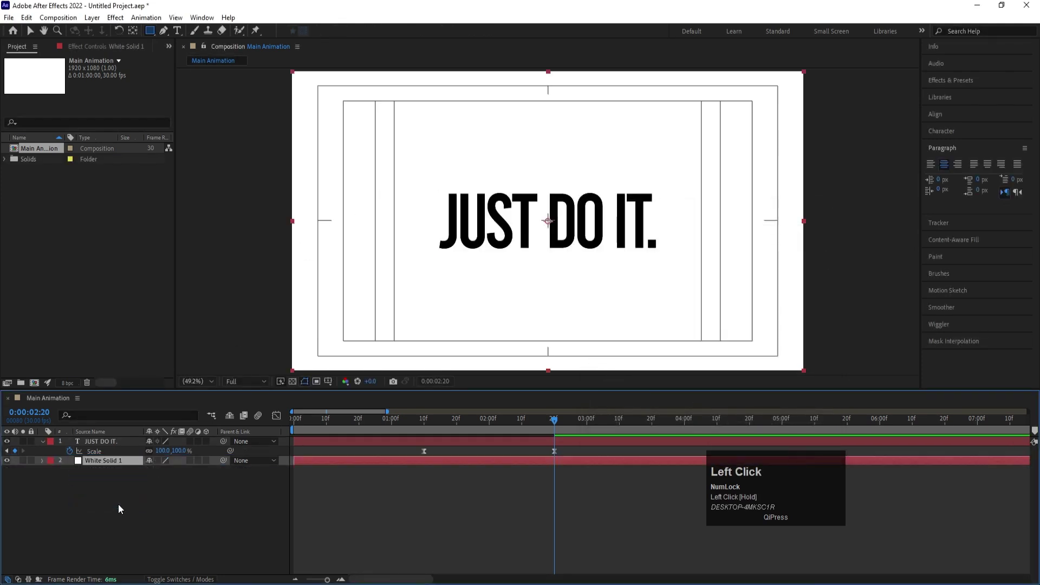
Duplicate the JUST DO IT. text layer.
click(108, 442)
key(ctrl+d)
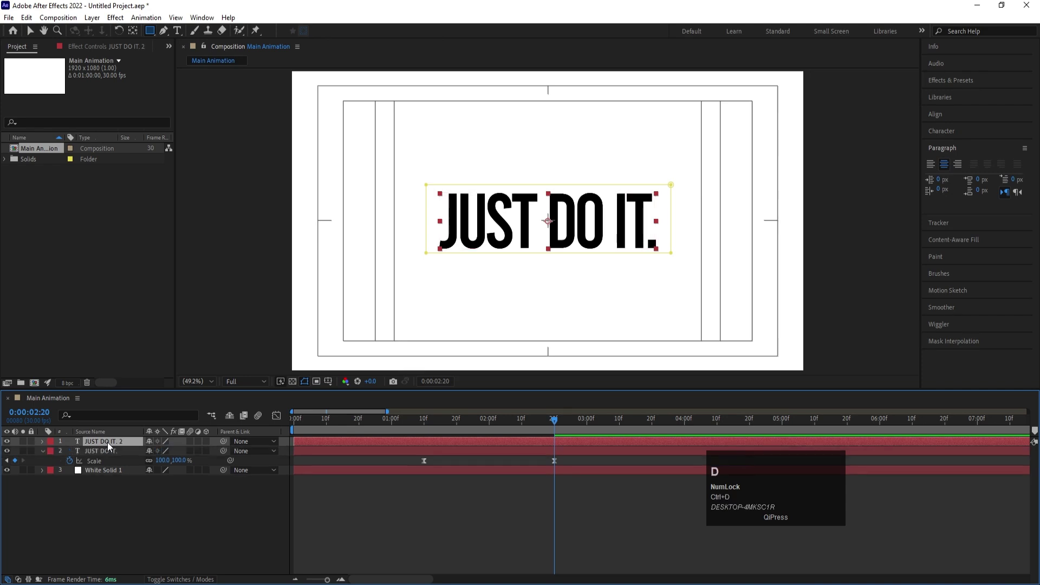
Delete both Scale keyframes from the duplicated JUST DO IT. 2 layer at 0:00:01:10, and change its label color to Yellow.
key(u)
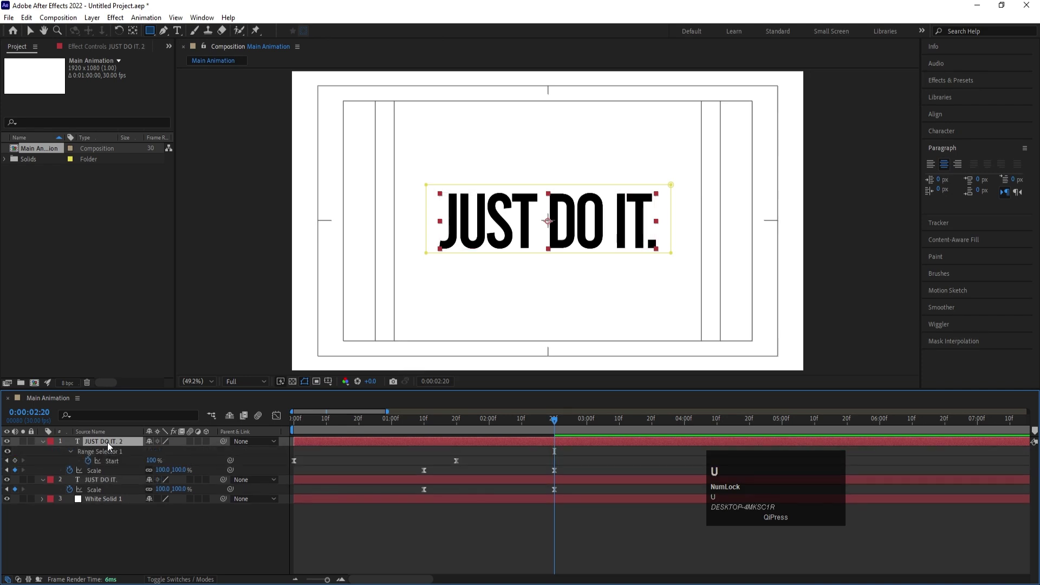
drag(429, 424, 424, 420)
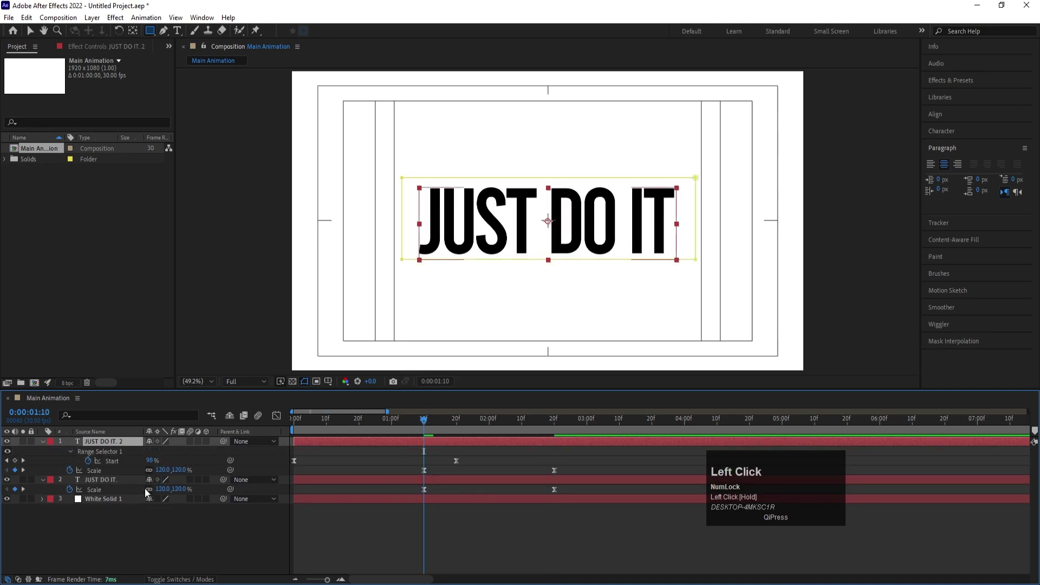
click(103, 472)
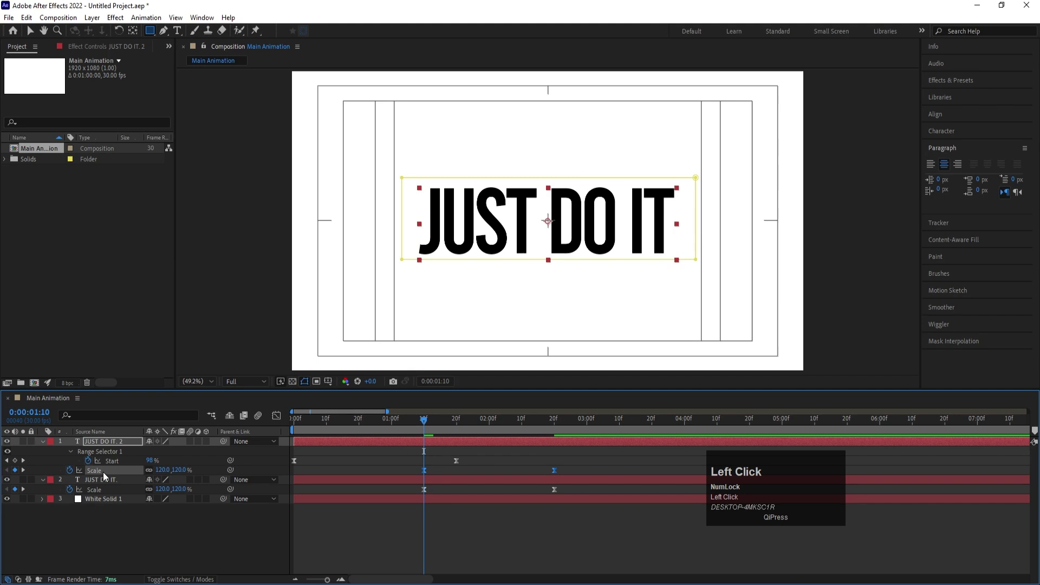
key(Delete)
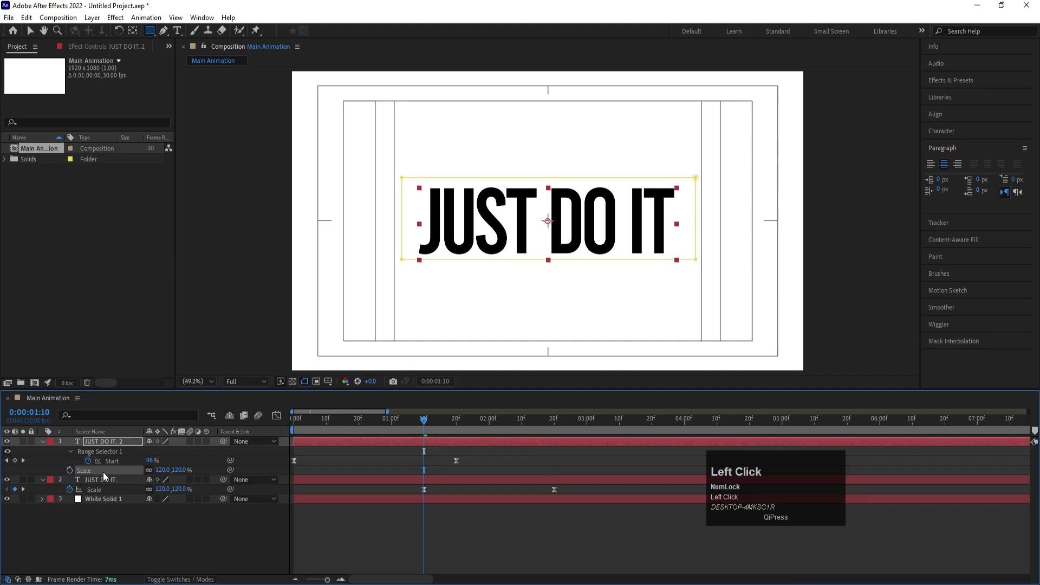
click(43, 441)
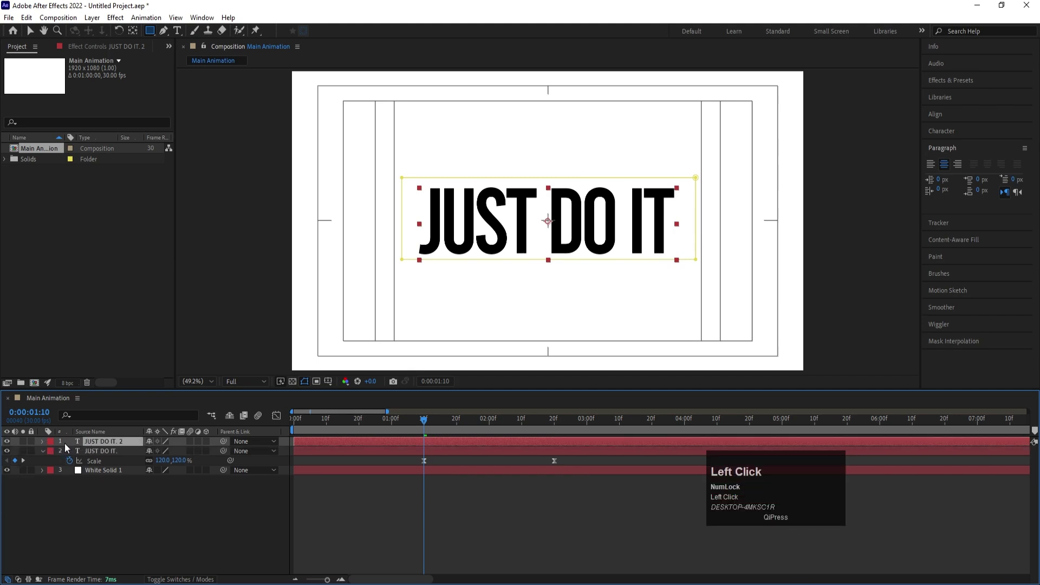
click(53, 444)
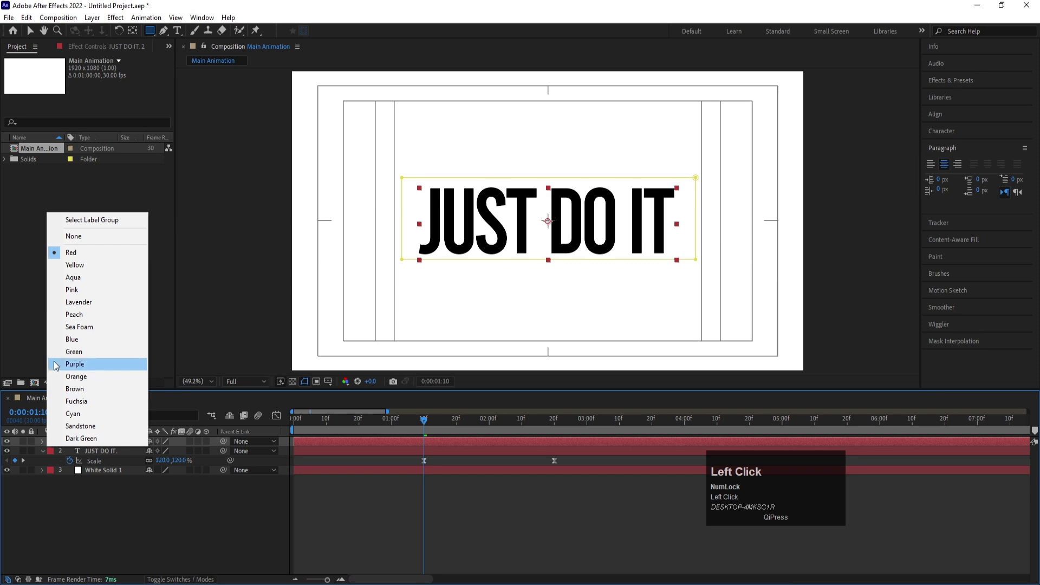
click(81, 265)
Enlarge the yellow JUST DO IT. 2 layer to 234% scale so the text spans the composition's width.
key(space)
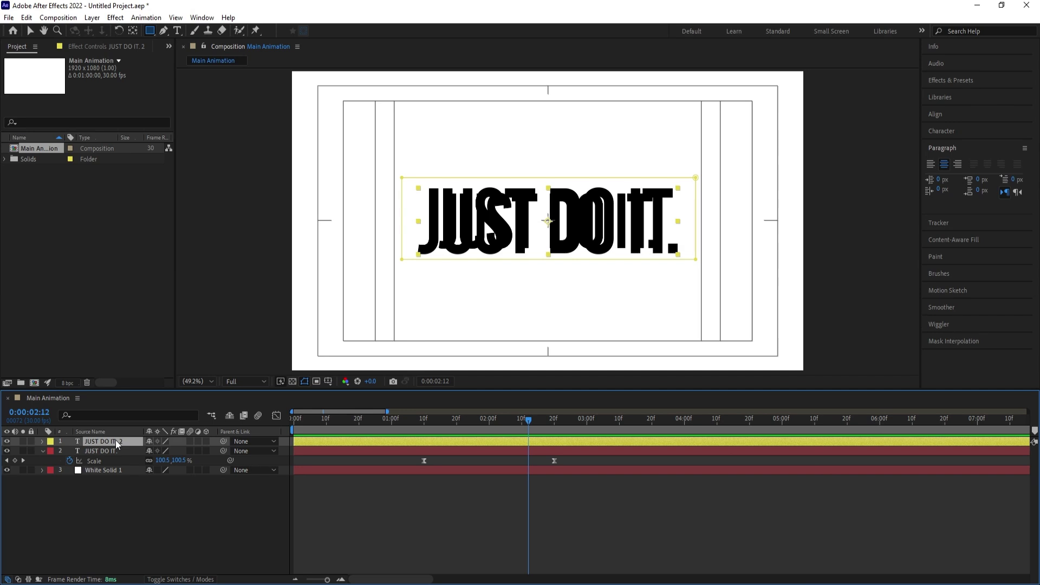
key(s)
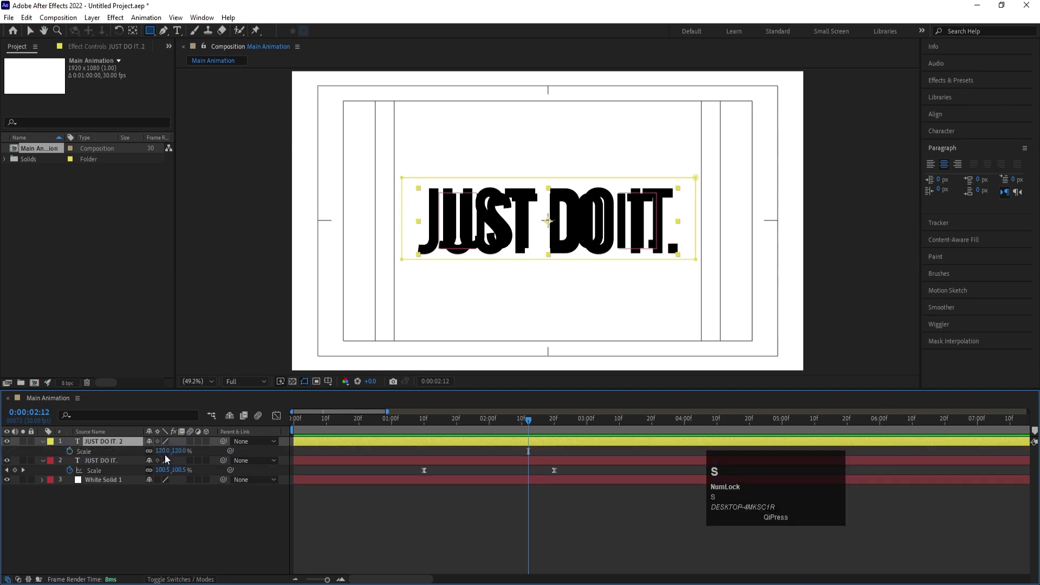
click(164, 452)
drag(164, 452, 209, 433)
click(189, 527)
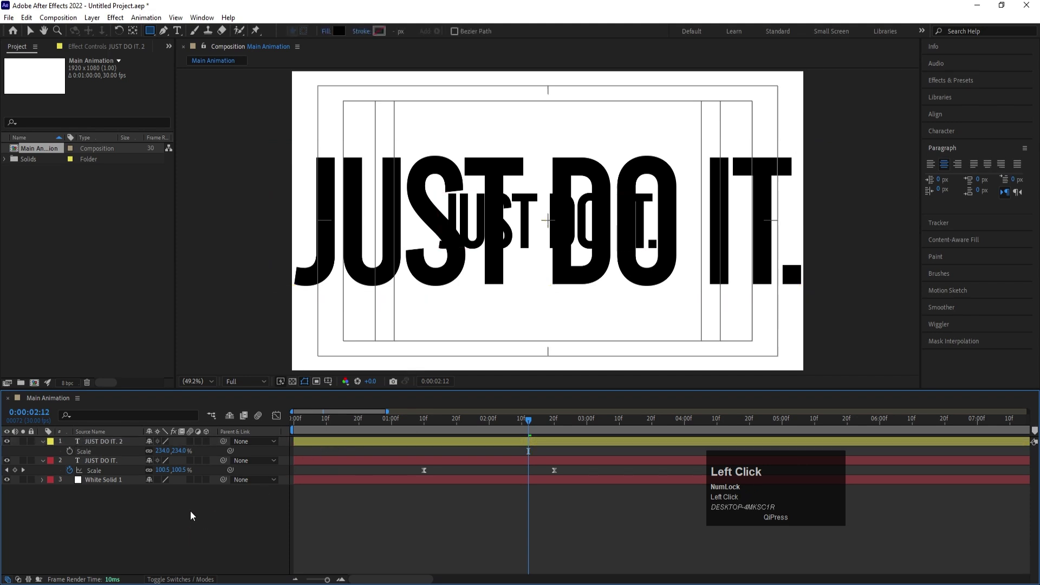
Duplicate the enlarged text layer twice, placing one copy directly above and the other directly below the central large text.
click(110, 442)
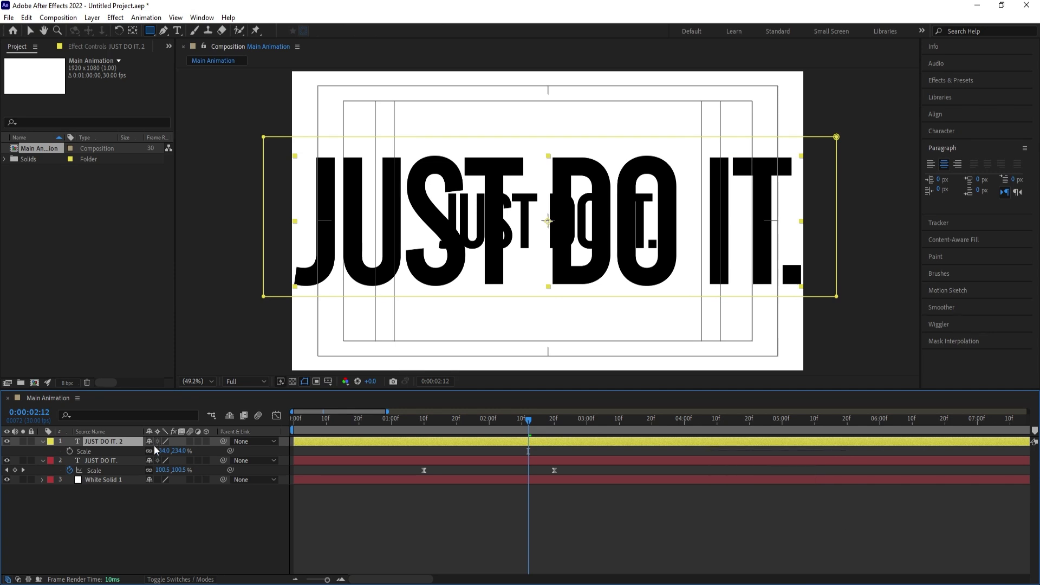
key(ctrl+d)
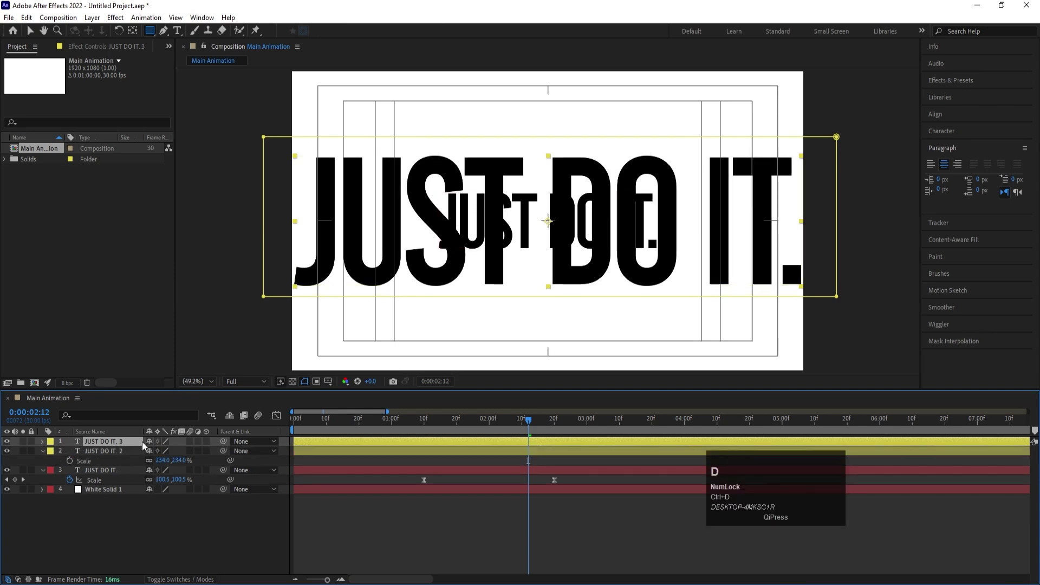
key(v)
drag(575, 257, 554, 392)
click(125, 443)
key(ctrl+d)
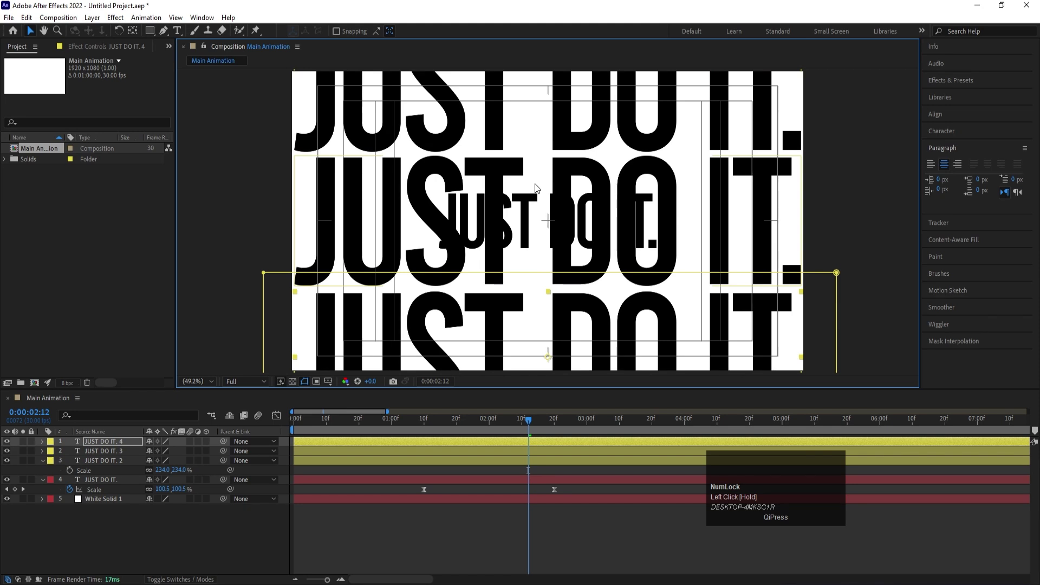
key(Up)
key(Up)
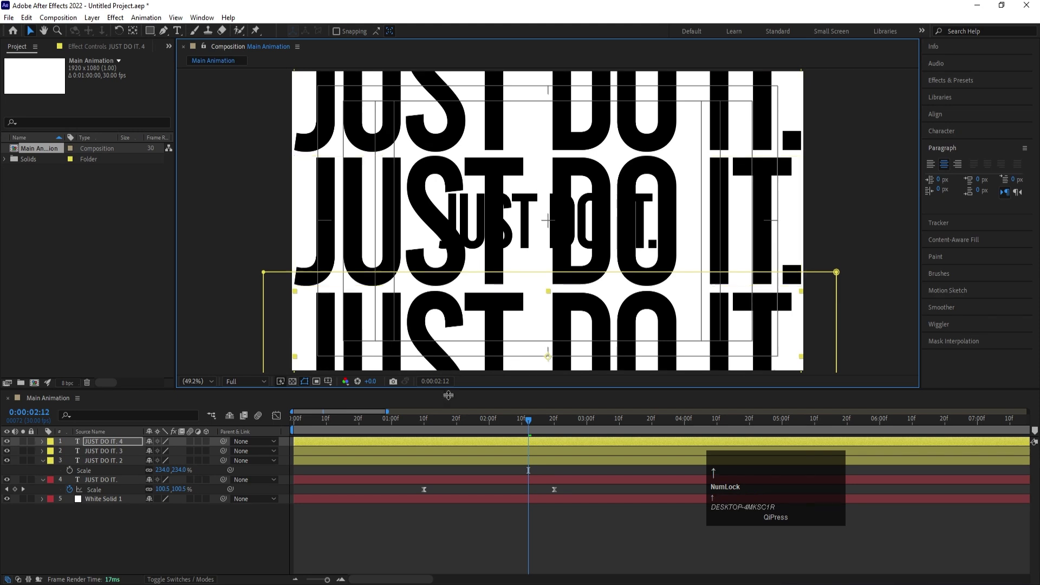
Shift the three yellow text layers in time so that they all start at 0:00:01:10.
click(397, 539)
mouse_move(428, 425)
mouse_down()
mouse_move(424, 434)
mouse_move(440, 438)
mouse_move(425, 440)
mouse_up()
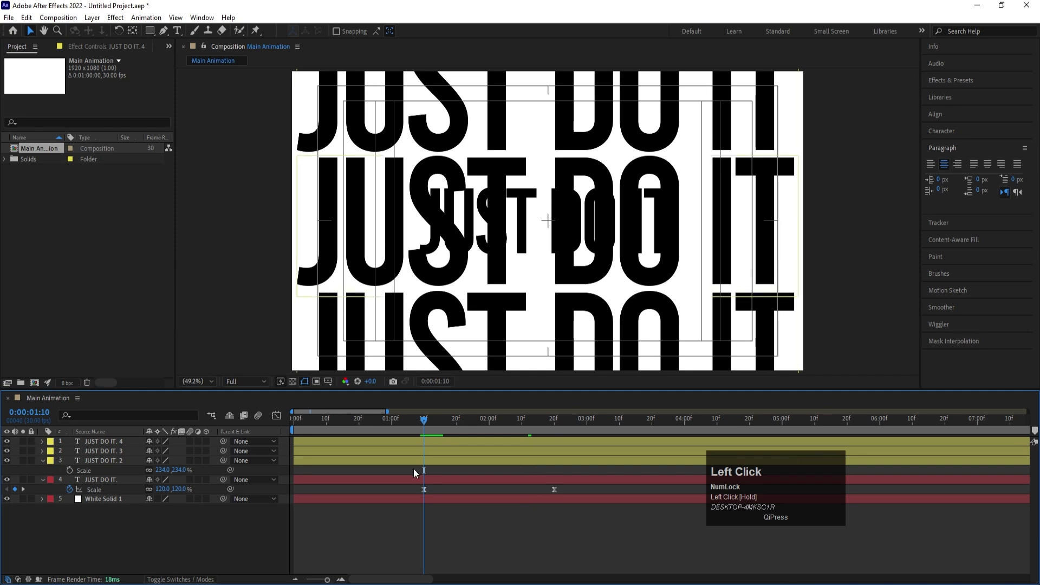
click(416, 463)
shift+click(410, 444)
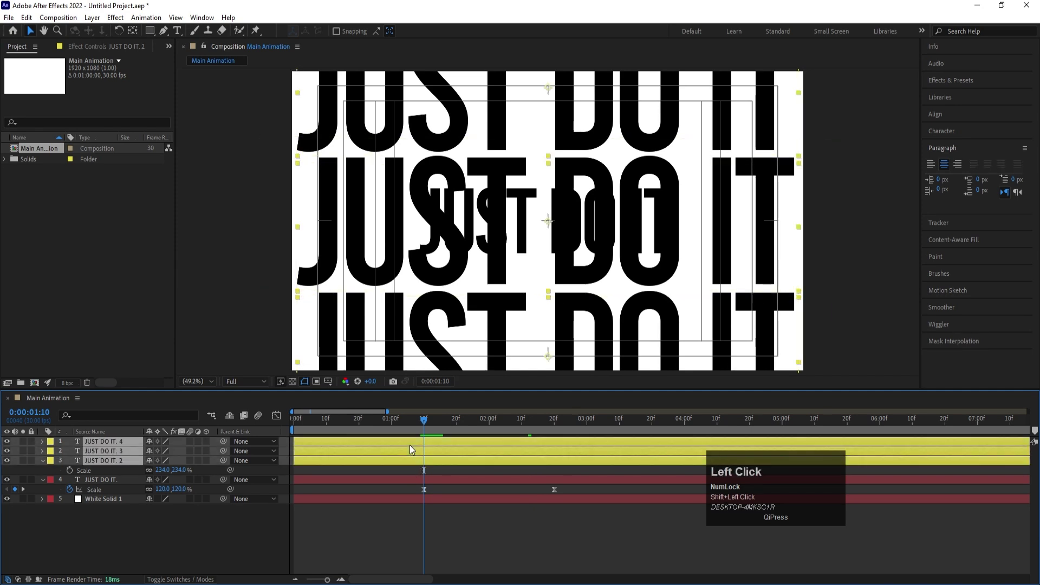
drag(313, 440, 380, 451)
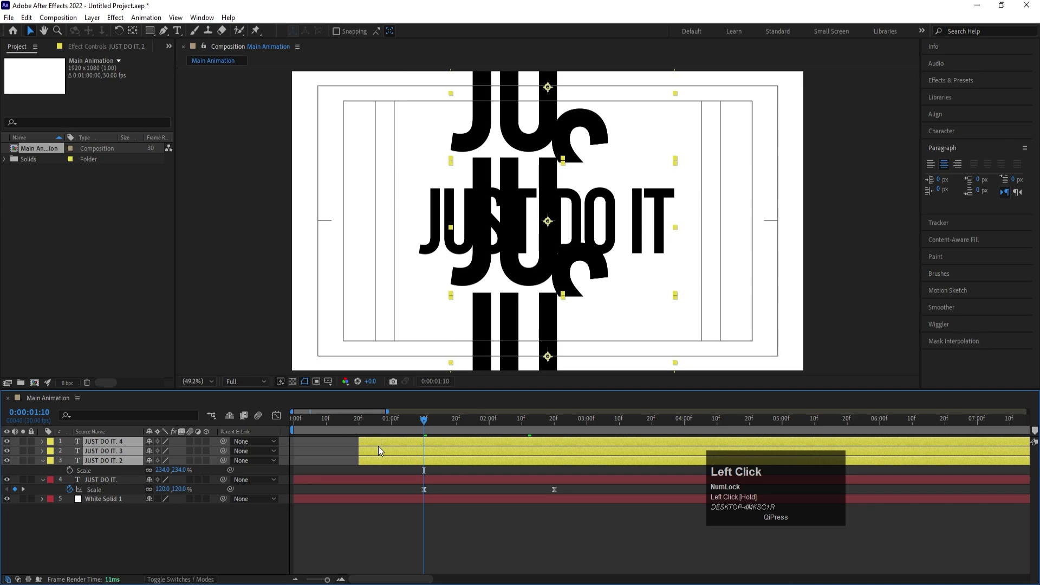
key(bracketleft)
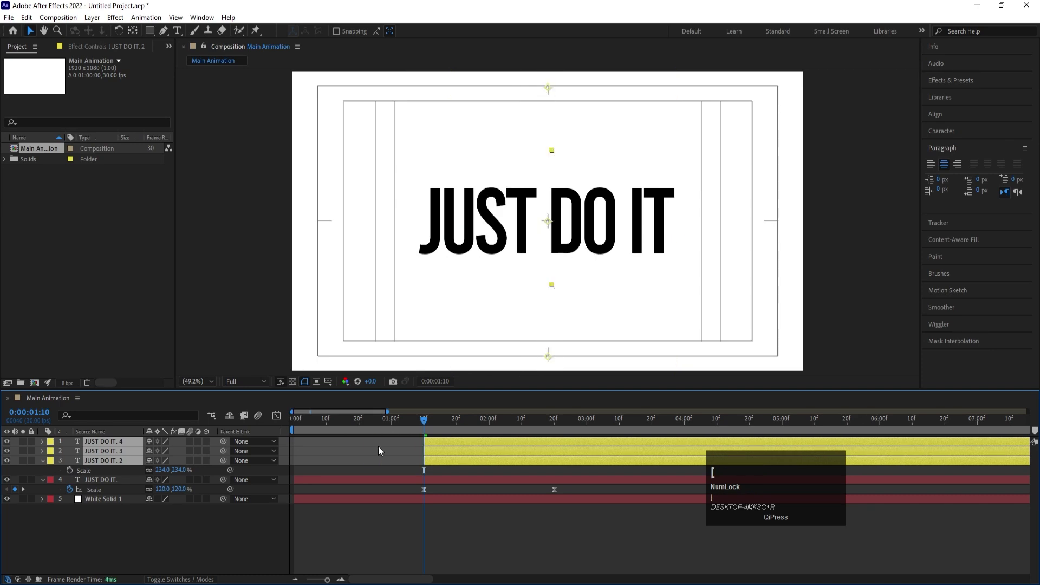
Preview the three large text rows' entrance, replaying it from around 0:00:01:10.
key(space)
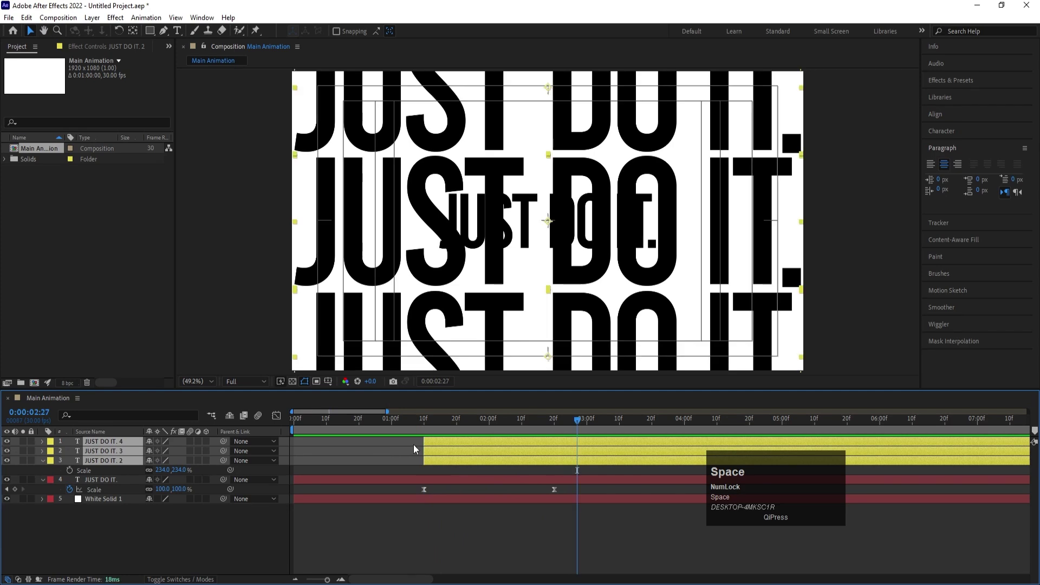
click(427, 425)
key(space)
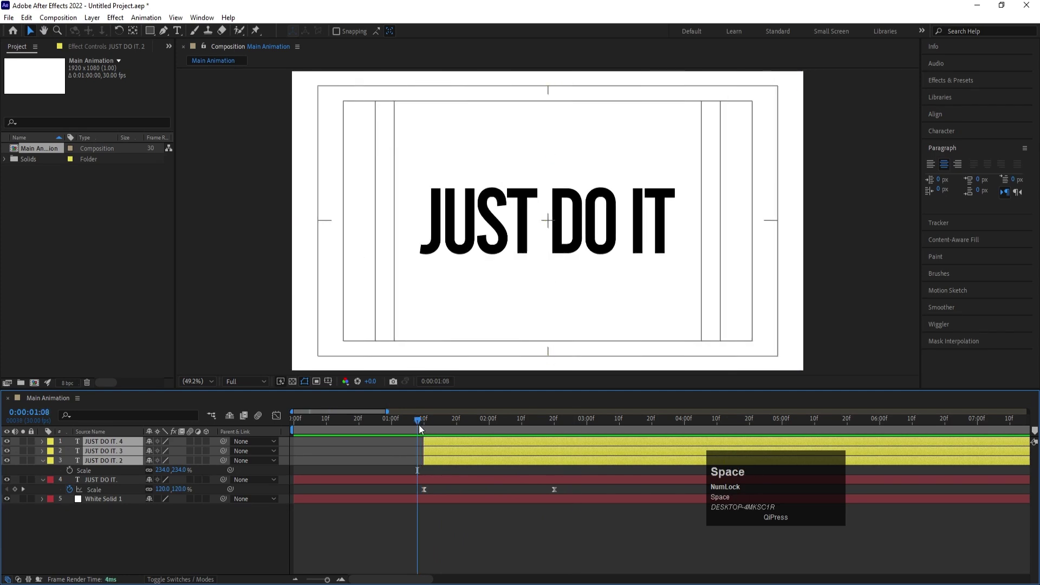
key(space)
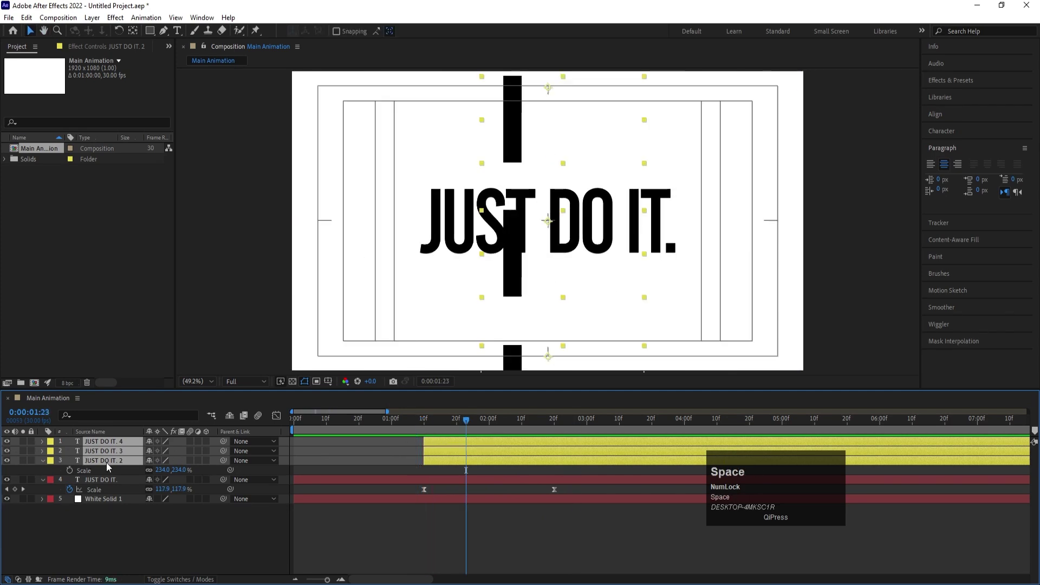
Move the three yellow layers beneath the original JUST DO IT. layer and preview the animation.
drag(106, 463, 112, 486)
key(space)
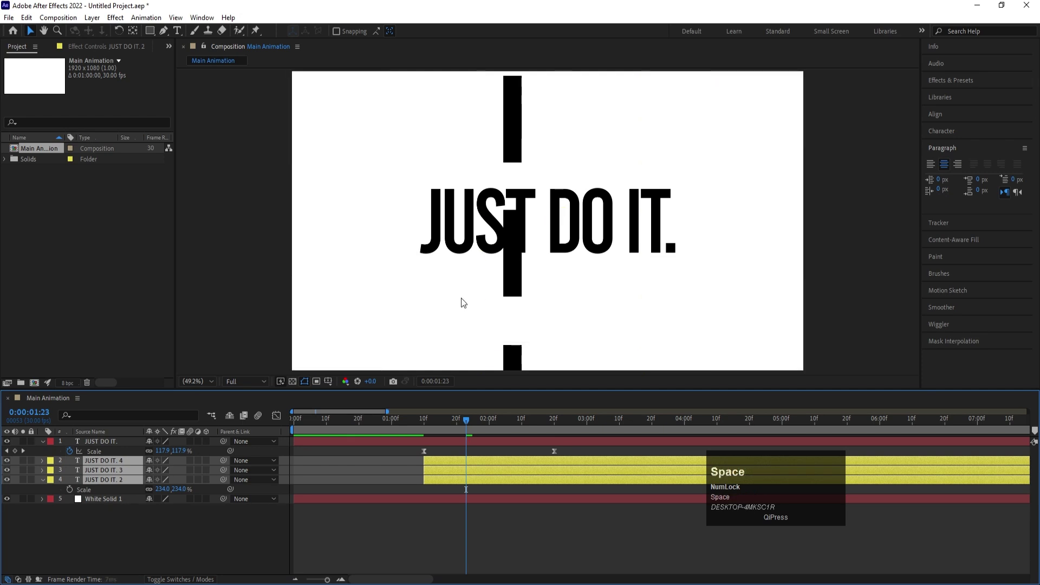
click(550, 528)
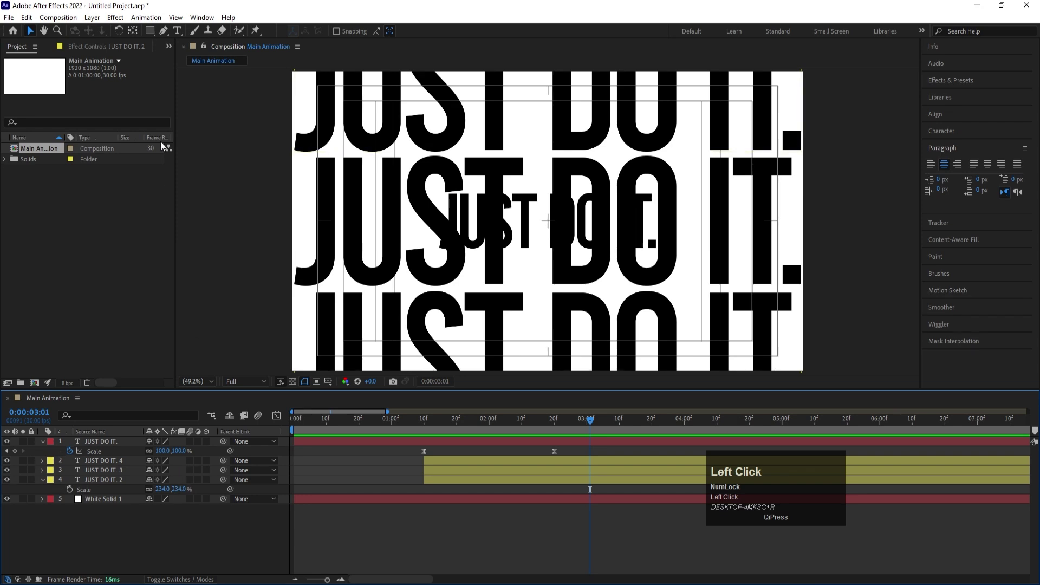
Draw a rectangle with a white fill that covers the small central JUST DO IT. text with a slight margin.
click(151, 34)
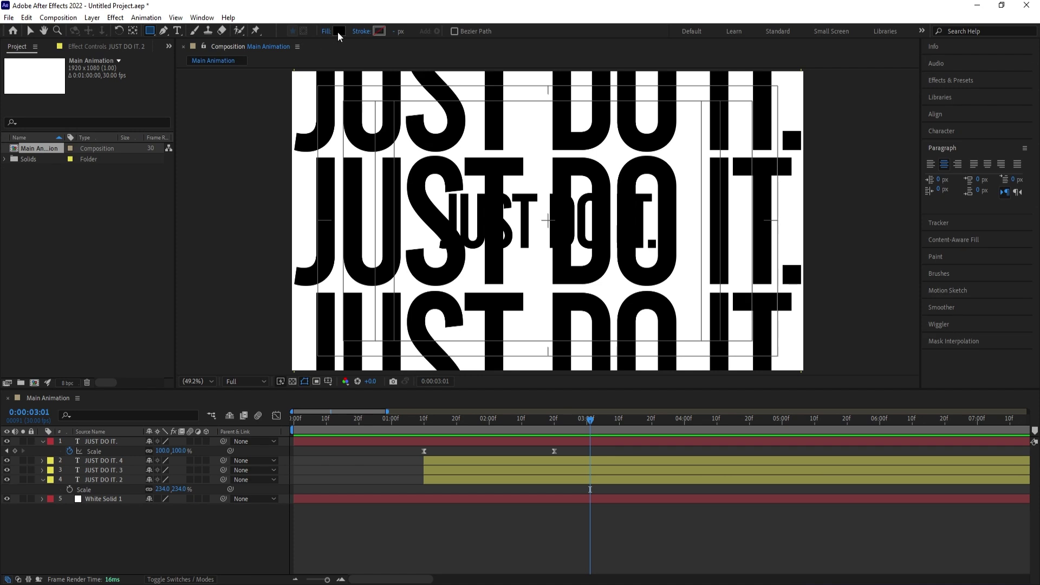
click(338, 31)
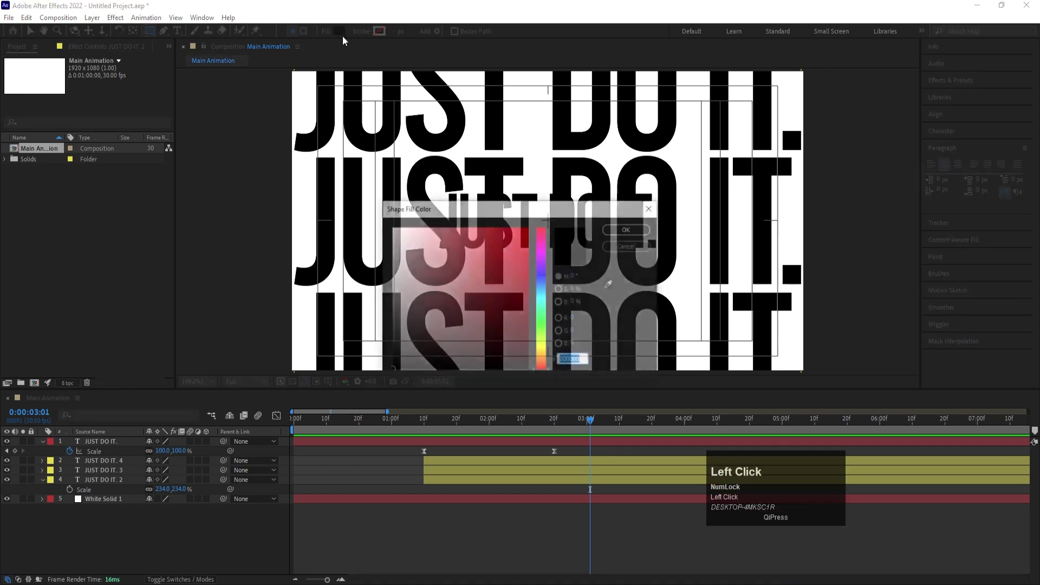
click(612, 230)
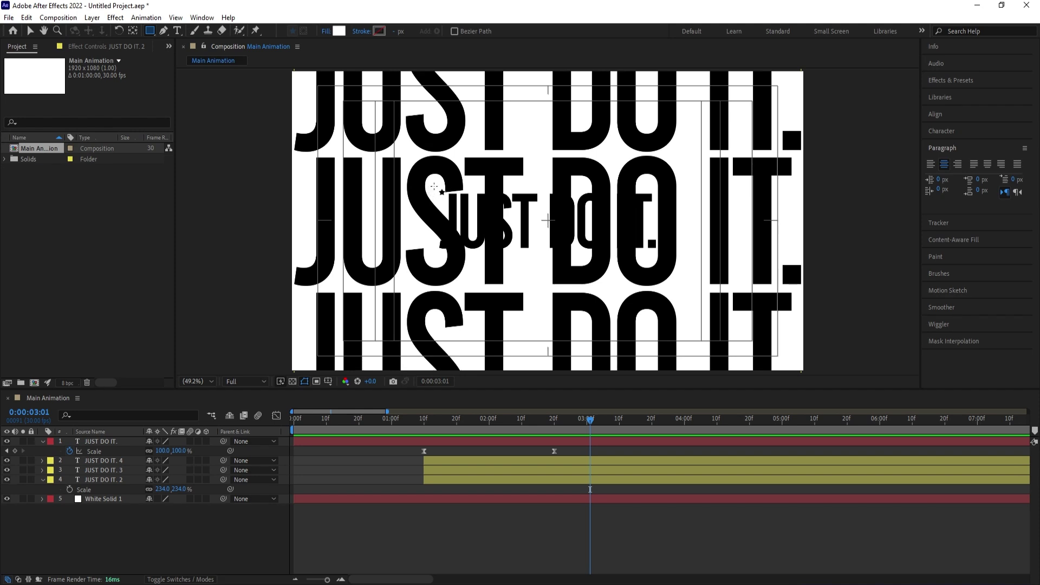
mouse_move(429, 183)
mouse_down()
mouse_move(535, 231)
mouse_move(669, 255)
mouse_move(669, 373)
mouse_move(666, 256)
mouse_up()
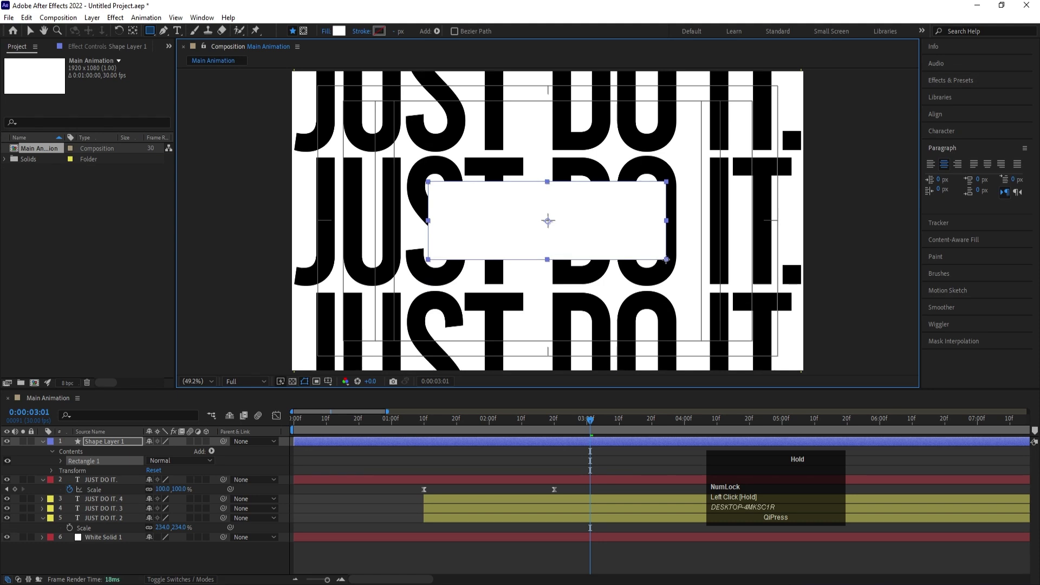
Center the rectangle layer's anchor point, and align the layer horizontally and vertically to the center of the composition.
click(437, 457)
click(431, 444)
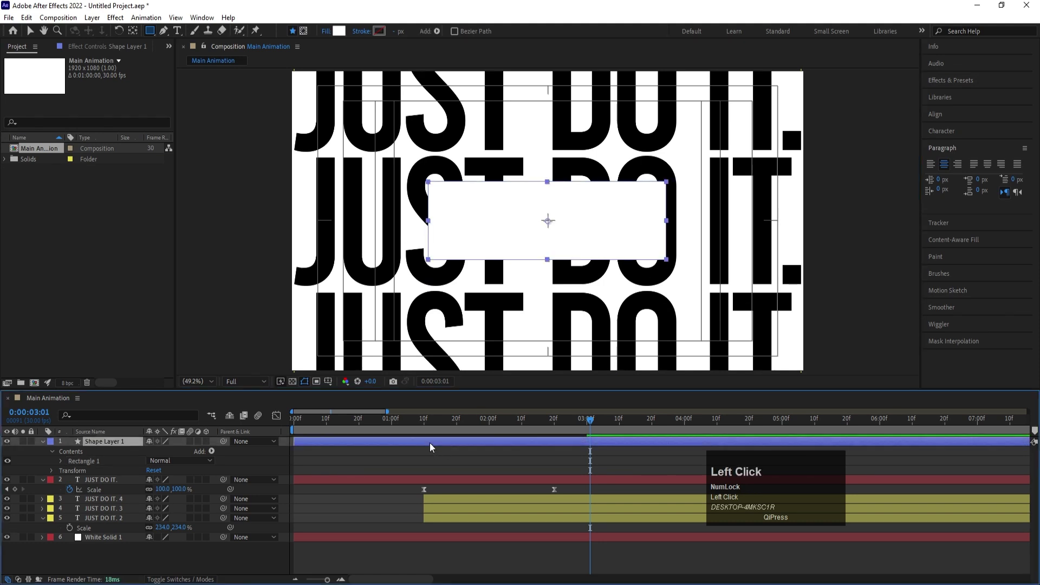
key(ctrl)
key(ctrl+alt+Home)
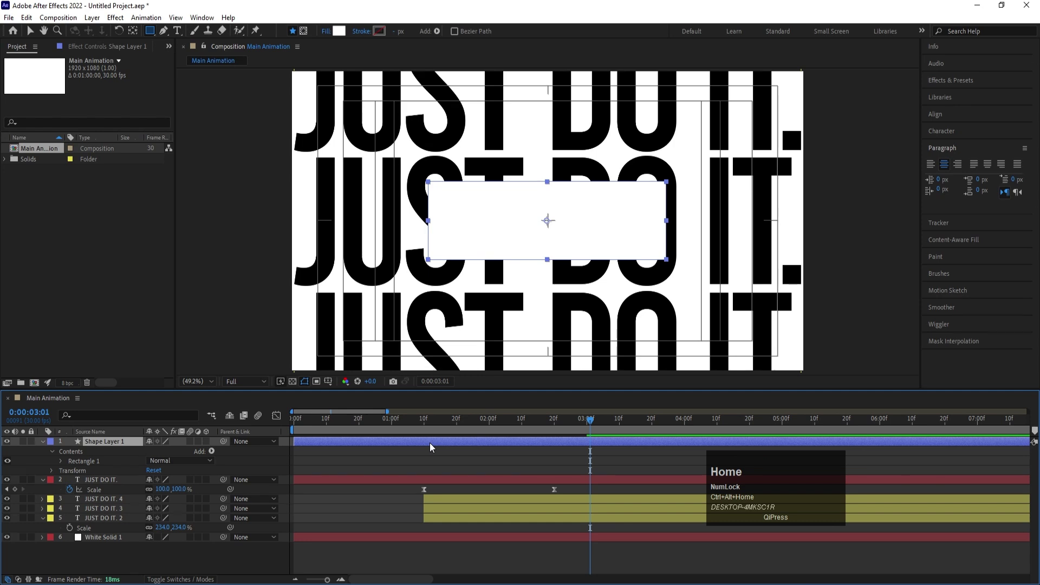
click(942, 115)
click(956, 143)
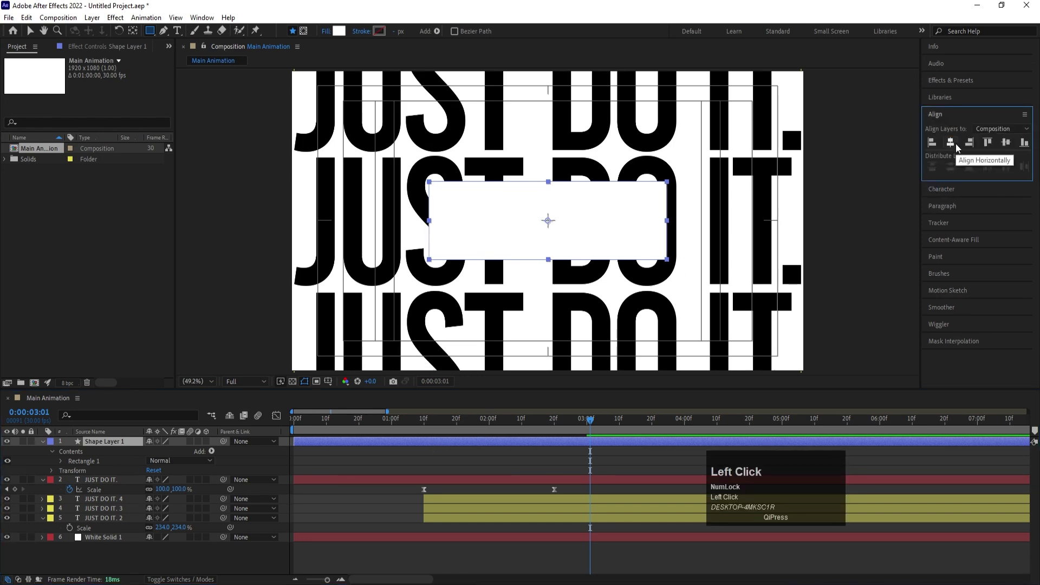
click(1003, 144)
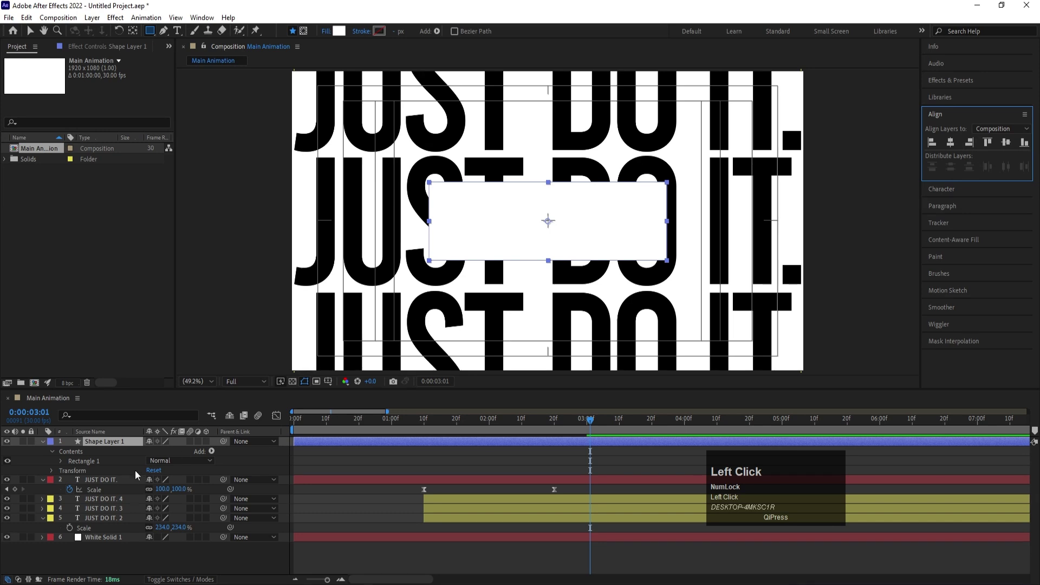
Move the original JUST DO IT. text layer above the white rectangle layer.
drag(109, 479, 112, 440)
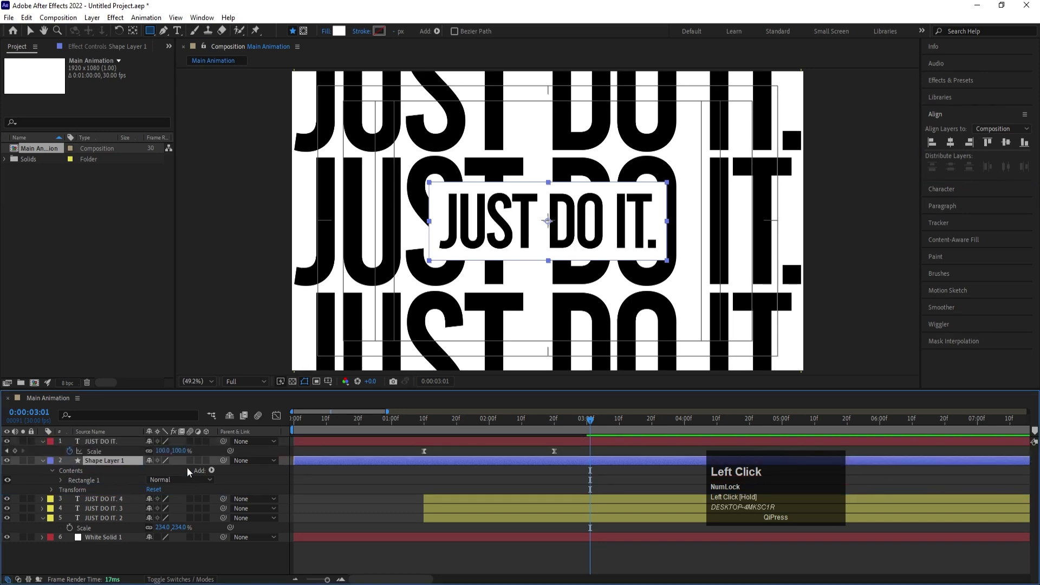
click(398, 480)
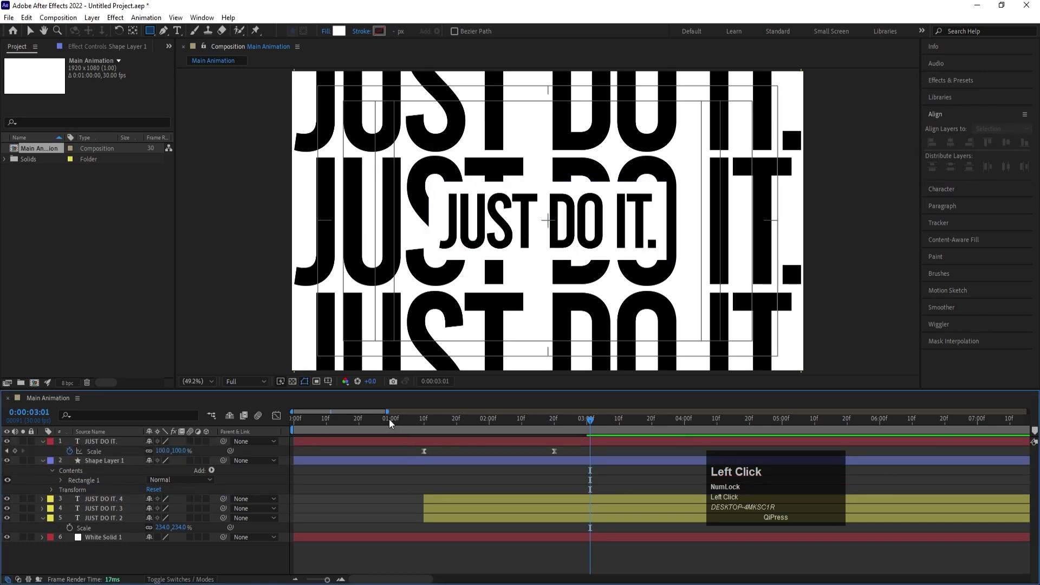
Preview the layered text animation from the beginning, and collapse the expanded properties of all layers.
key(space)
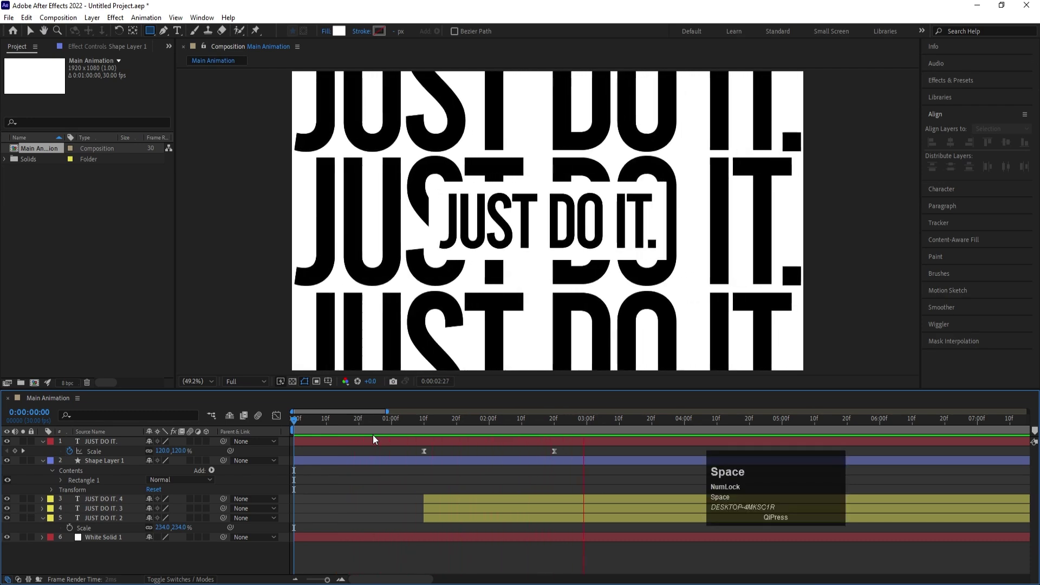
click(450, 477)
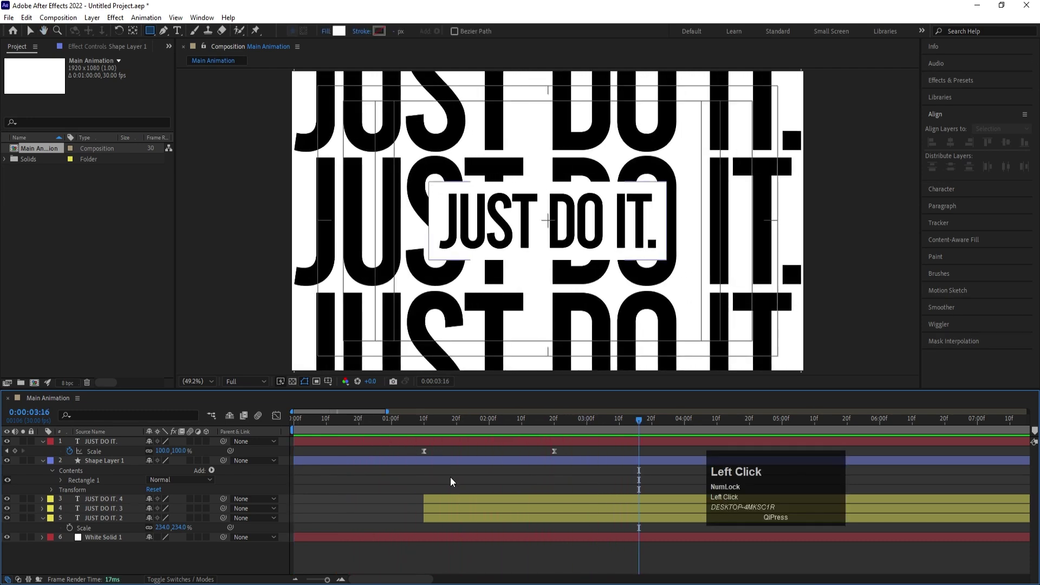
key(u)
key(u)
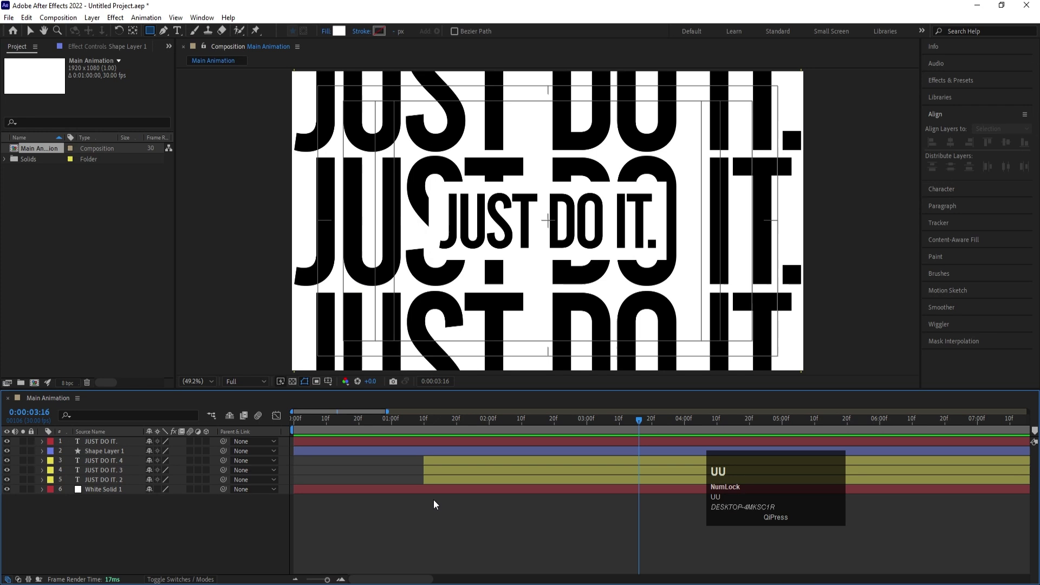
Delay the JUST DO IT. 4 layer by about 3 frames and JUST DO IT. 2 by about 6 frames, and preview the staggered rows from the beginning.
click(433, 469)
drag(433, 418, 454, 479)
key(space)
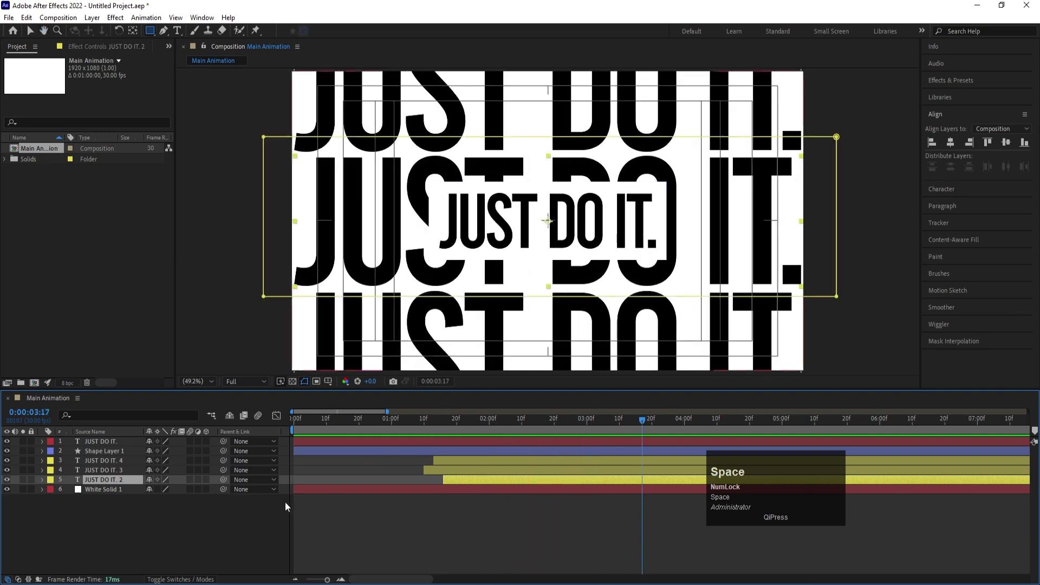
click(222, 529)
drag(405, 429, 298, 424)
key(space)
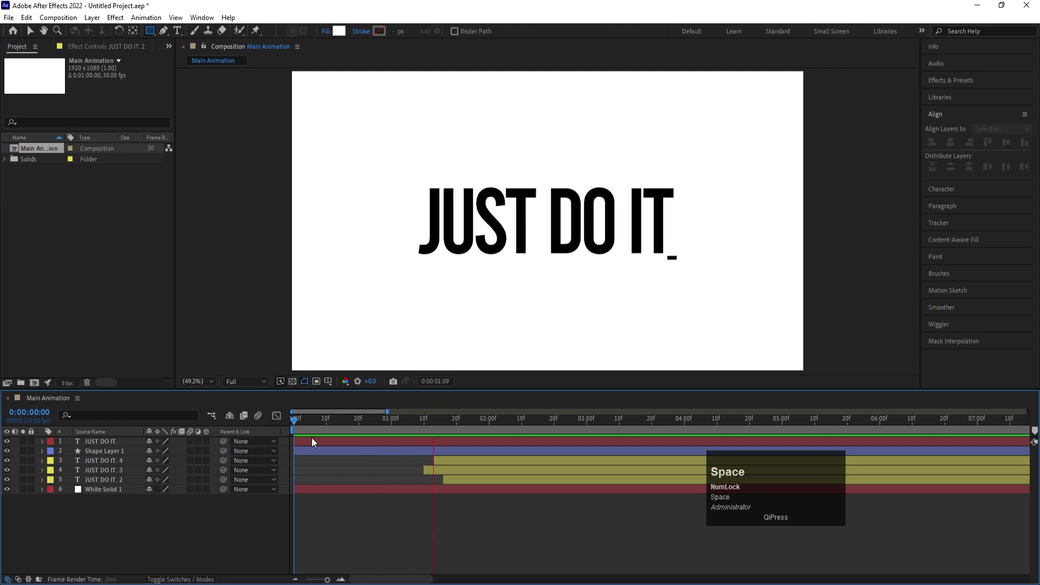
key(space)
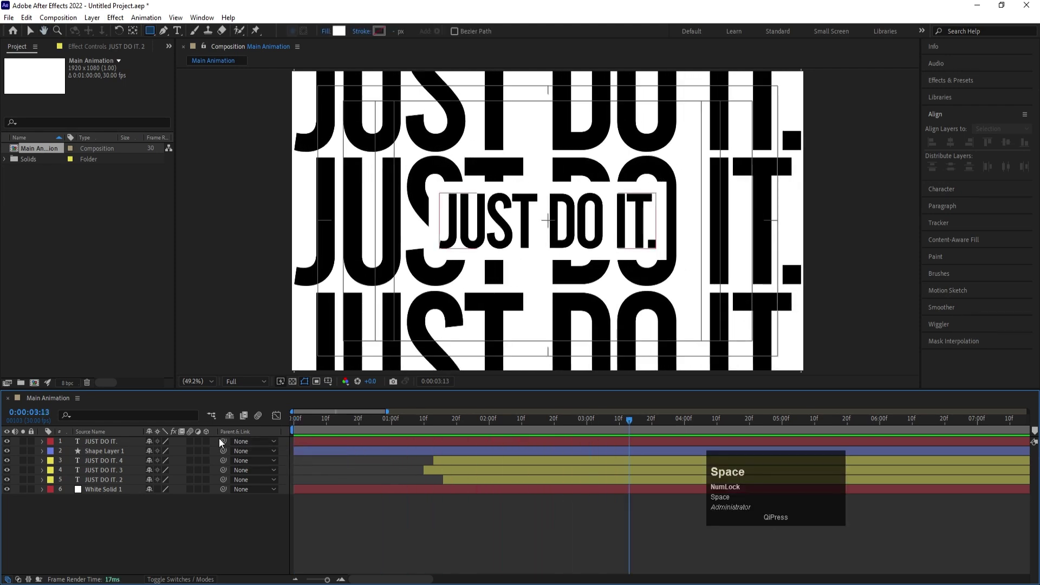
Pre-compose all layers except White Solid 1 into a new composition named "Text Animation", moving all attributes into it.
click(97, 478)
shift+click(102, 441)
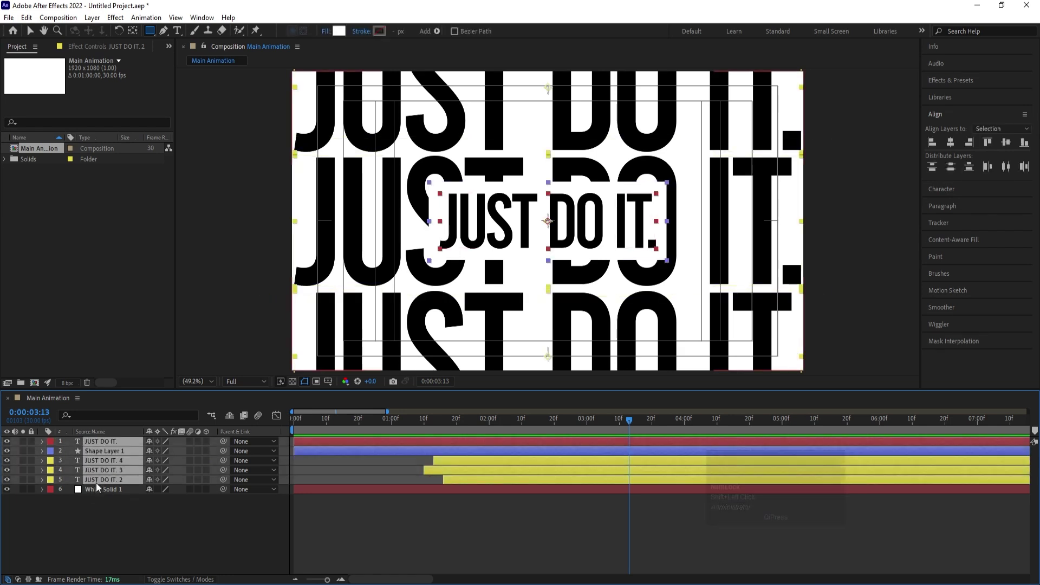
key(ctrl)
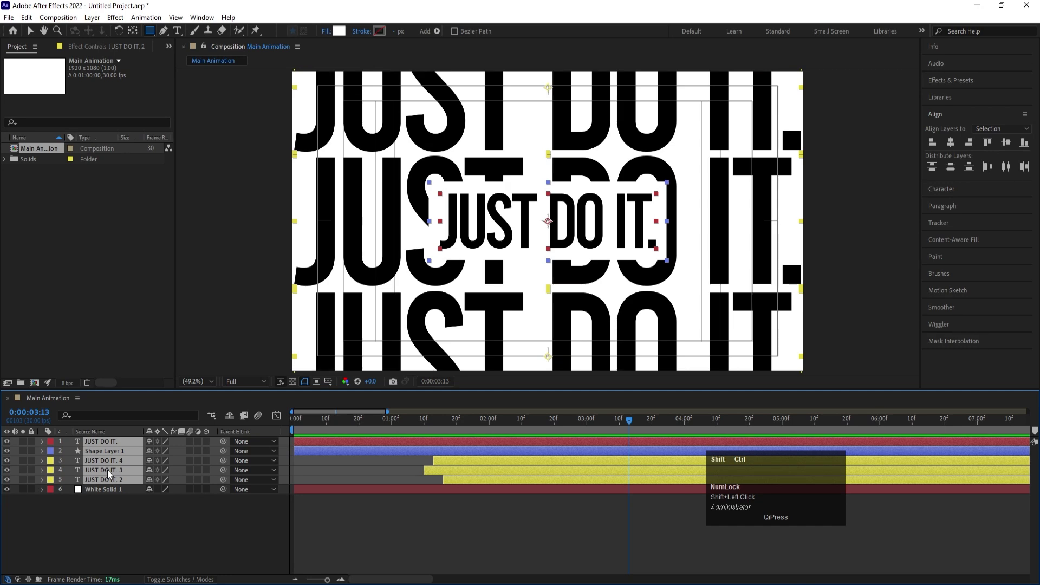
key(ctrl+shift+c)
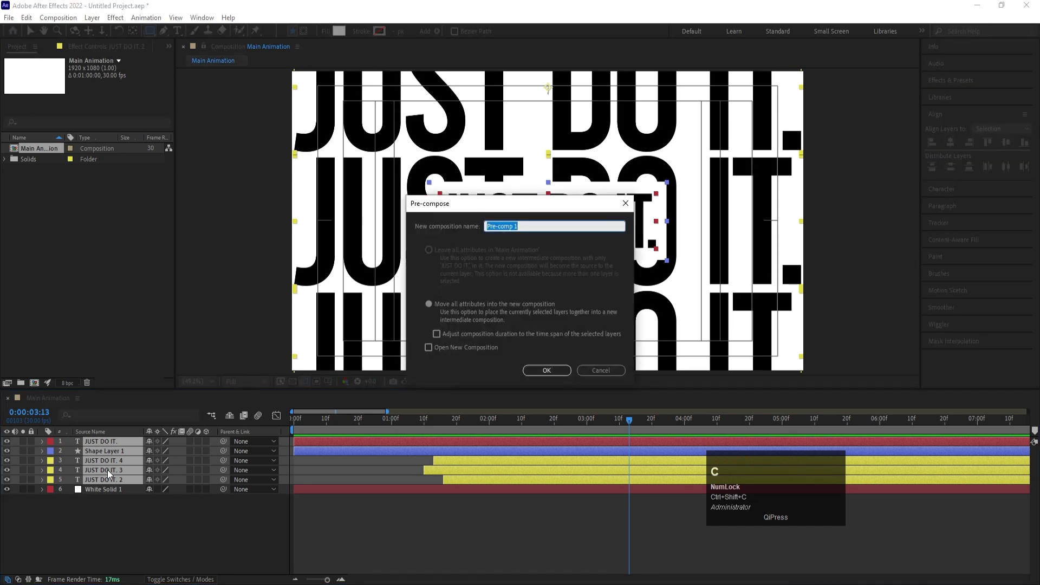
text(Text)
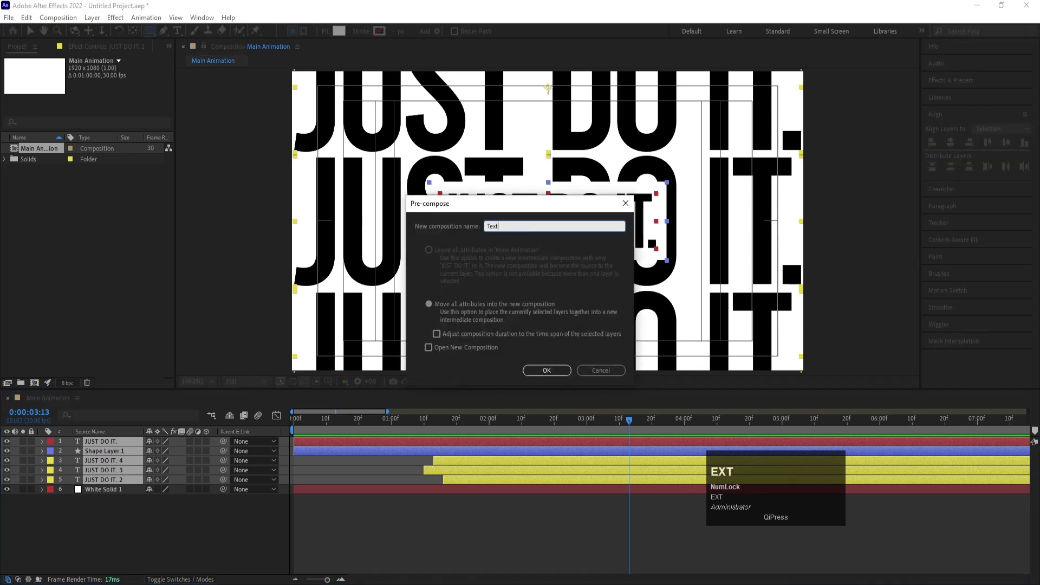
text( Animation)
key(Return)
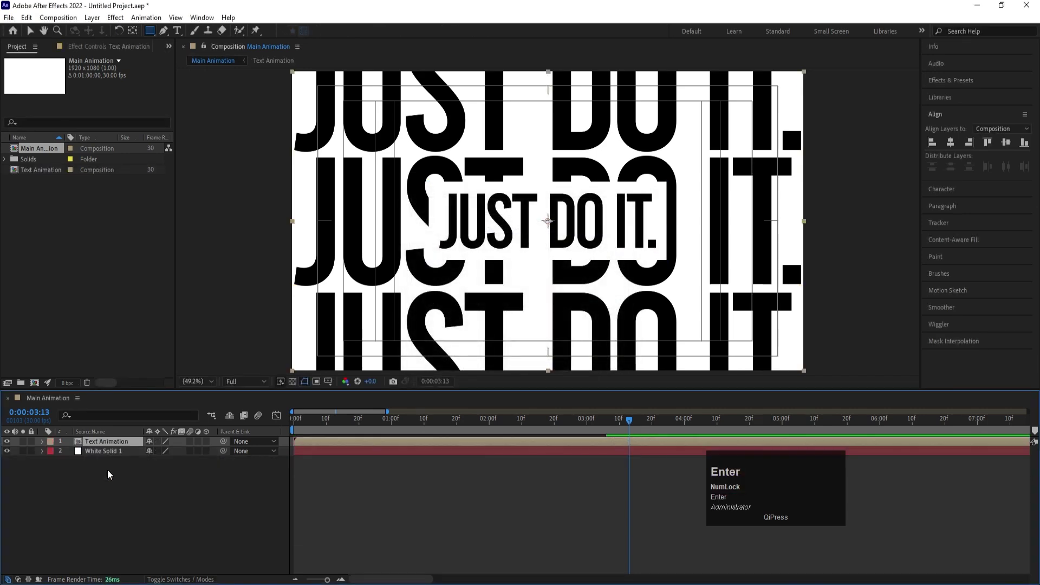
Find the Transform effect by searching for "tran" and apply it to the Text Animation layer.
click(952, 81)
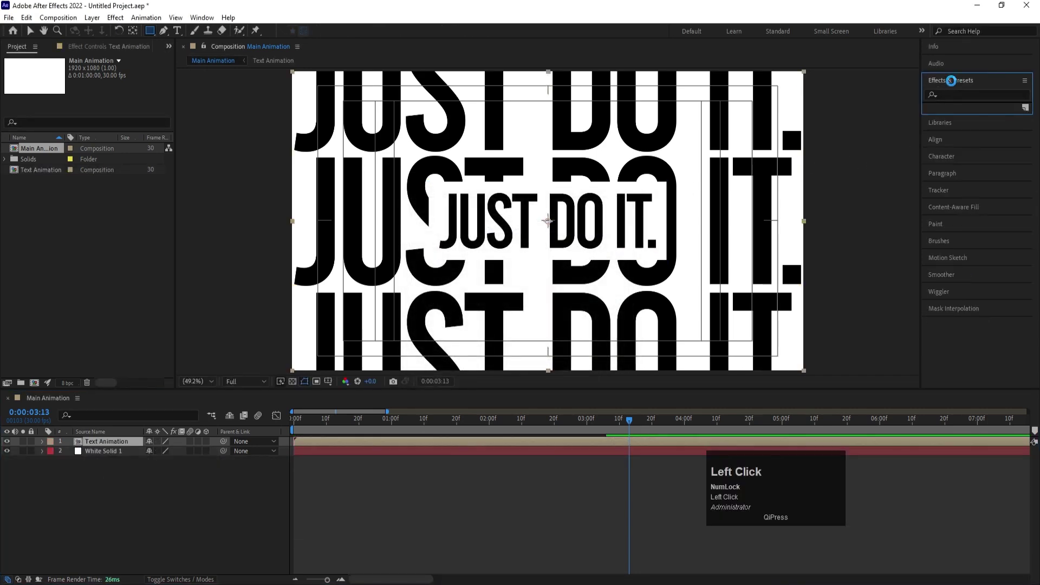
click(957, 96)
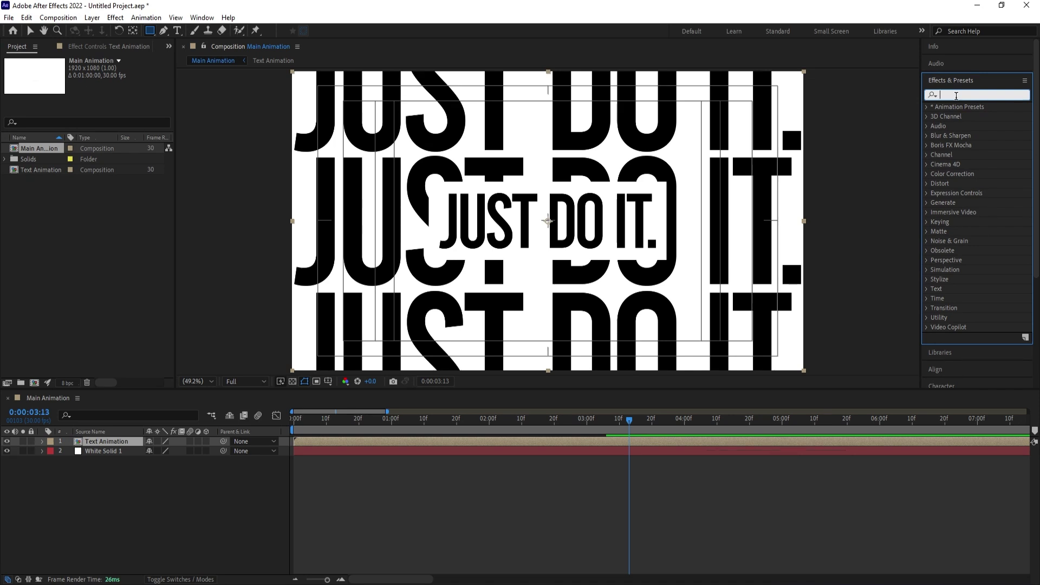
text(tran)
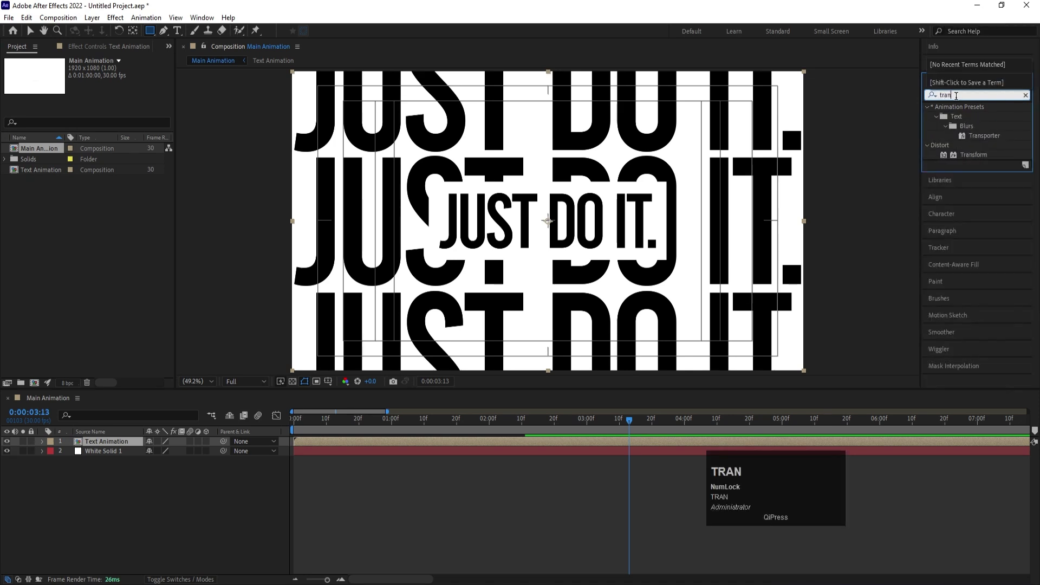
double_click(984, 154)
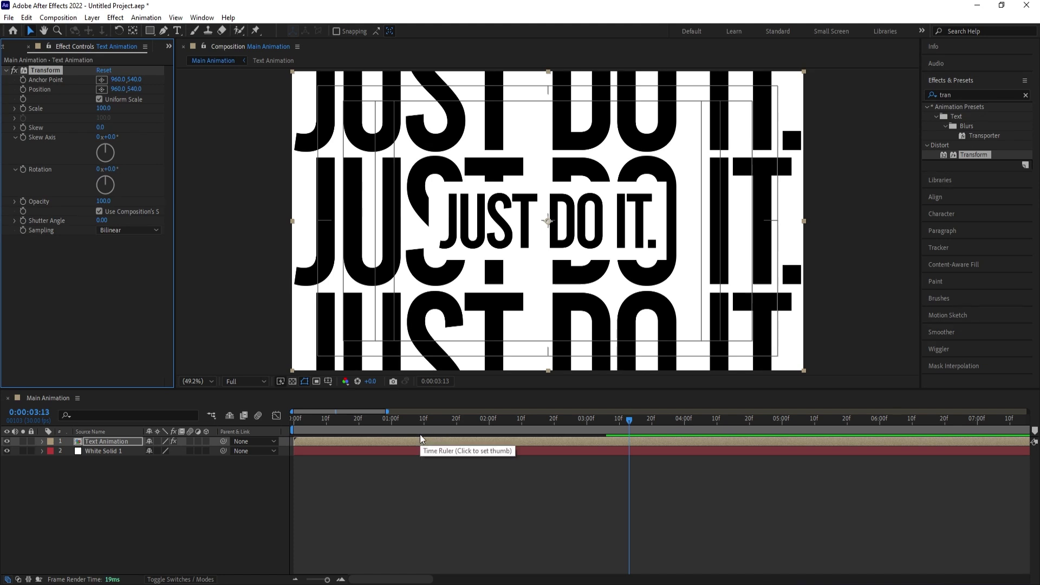
Try shifting the layer's own horizontal Position to 1144 and the Transform effect's to 1189, and undo both moves.
click(86, 476)
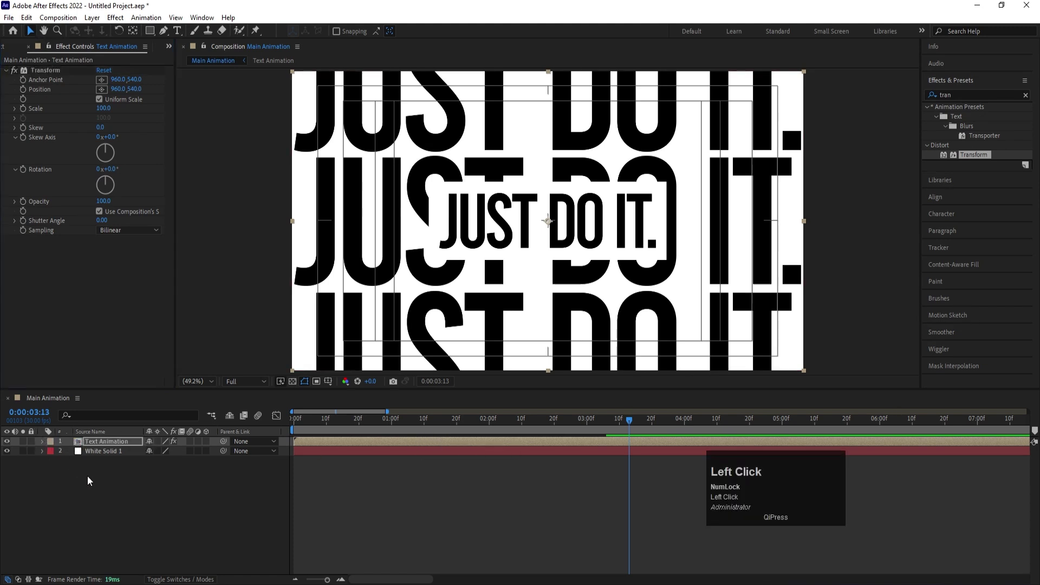
click(107, 445)
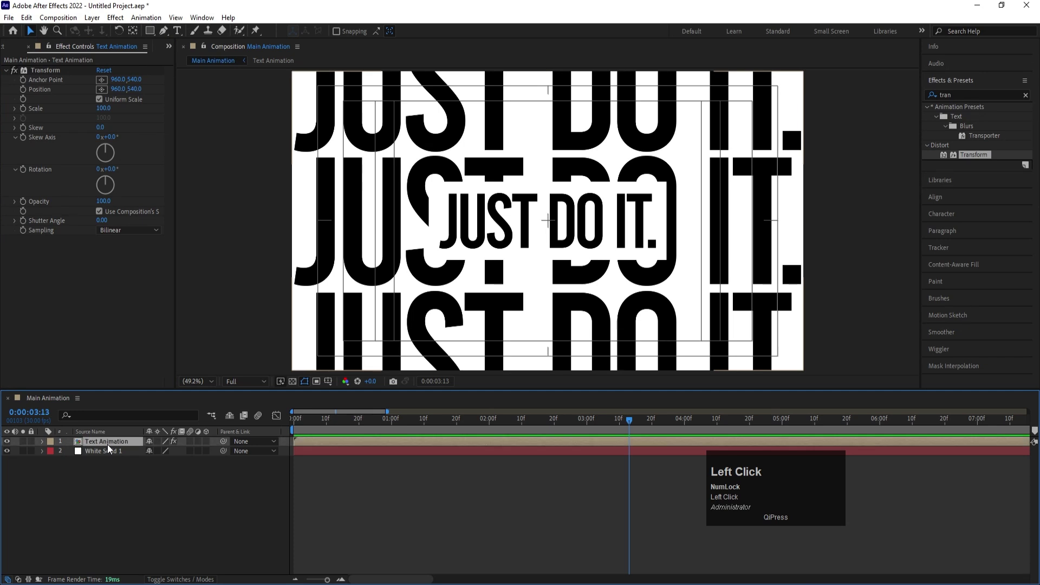
key(p)
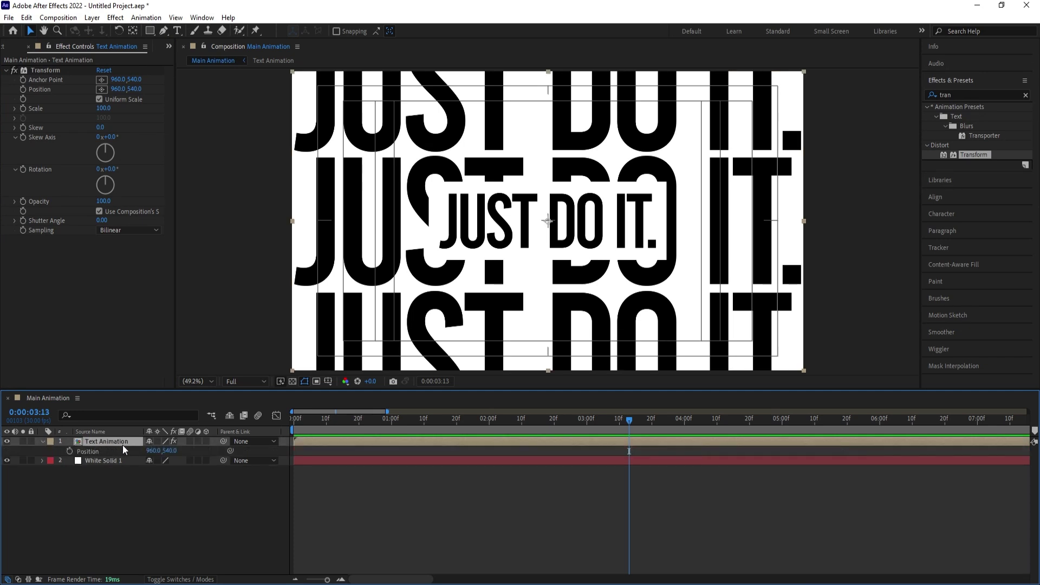
drag(157, 451, 151, 460)
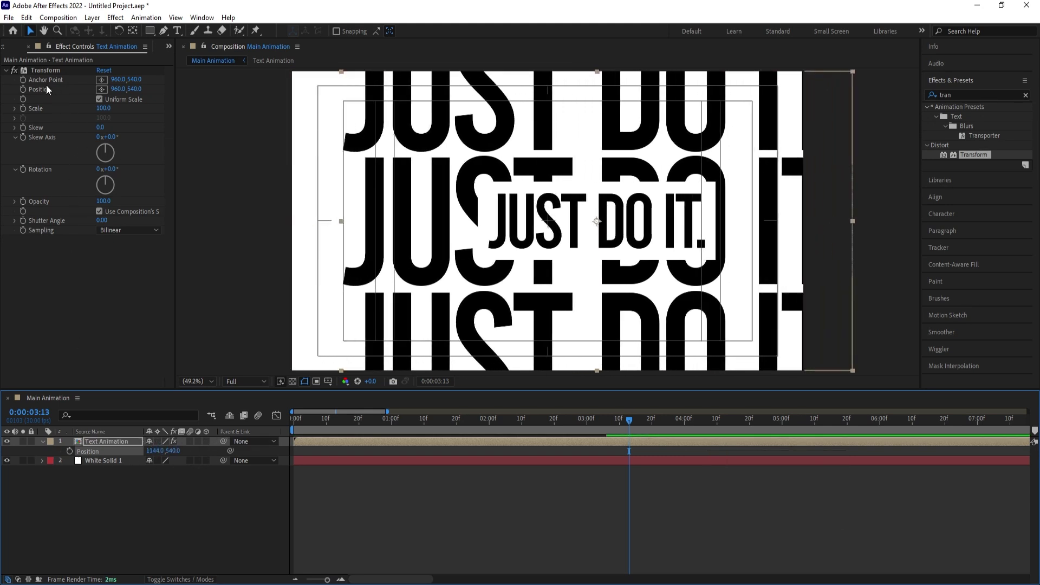
drag(118, 89, 235, 88)
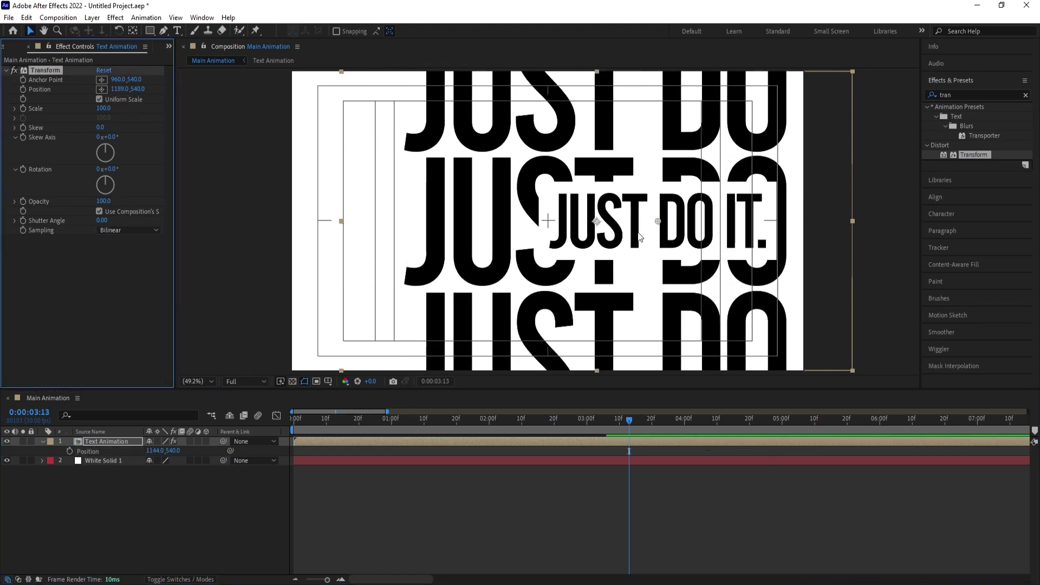
key(ctrl+z)
key(ctrl+z)
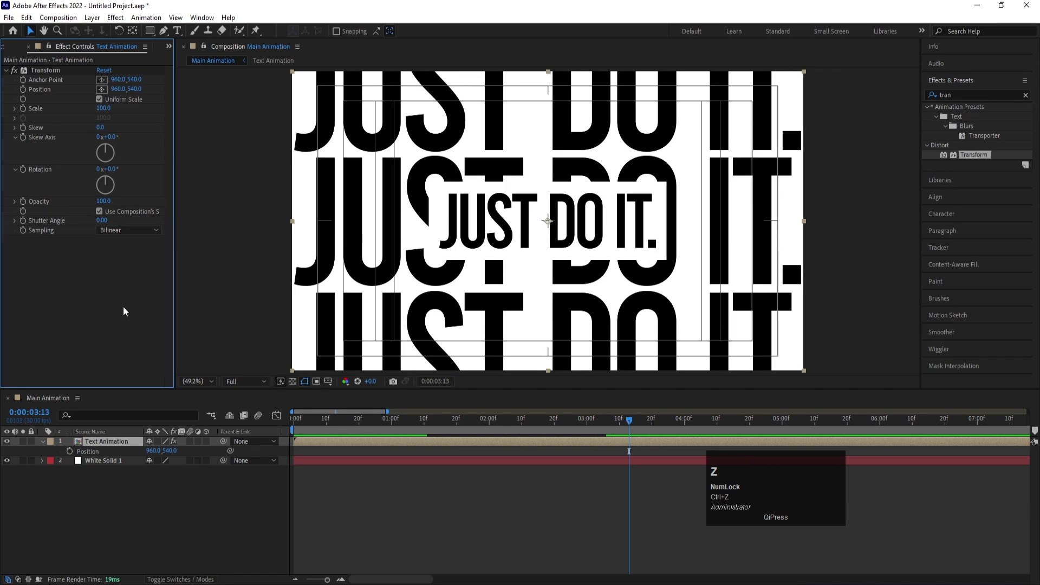
Examine the Text Animation layer's own transform properties, including Position, Scale, Rotation and Opacity, and collapse them again.
click(103, 502)
click(106, 446)
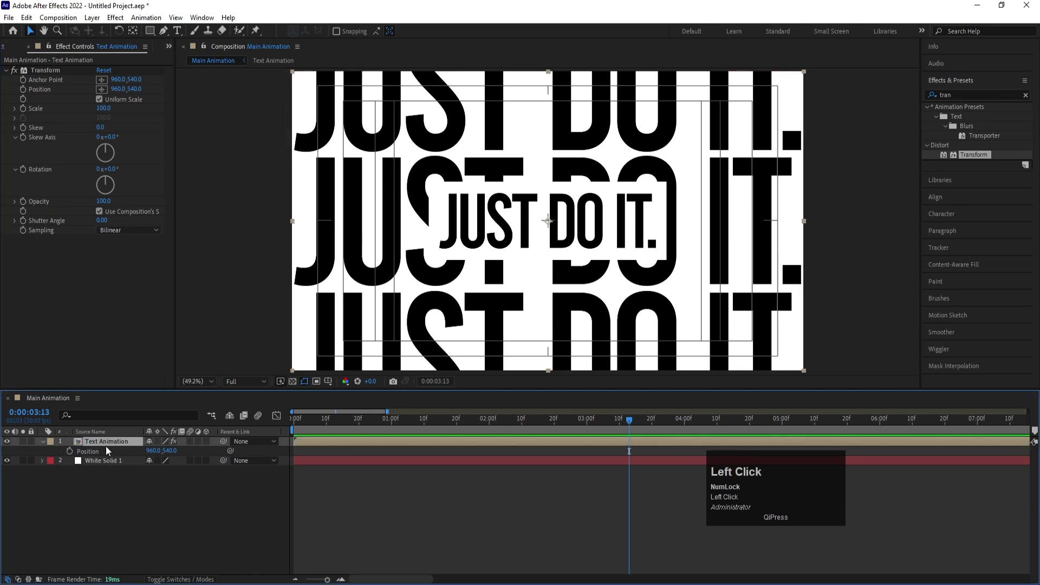
click(42, 441)
key(e)
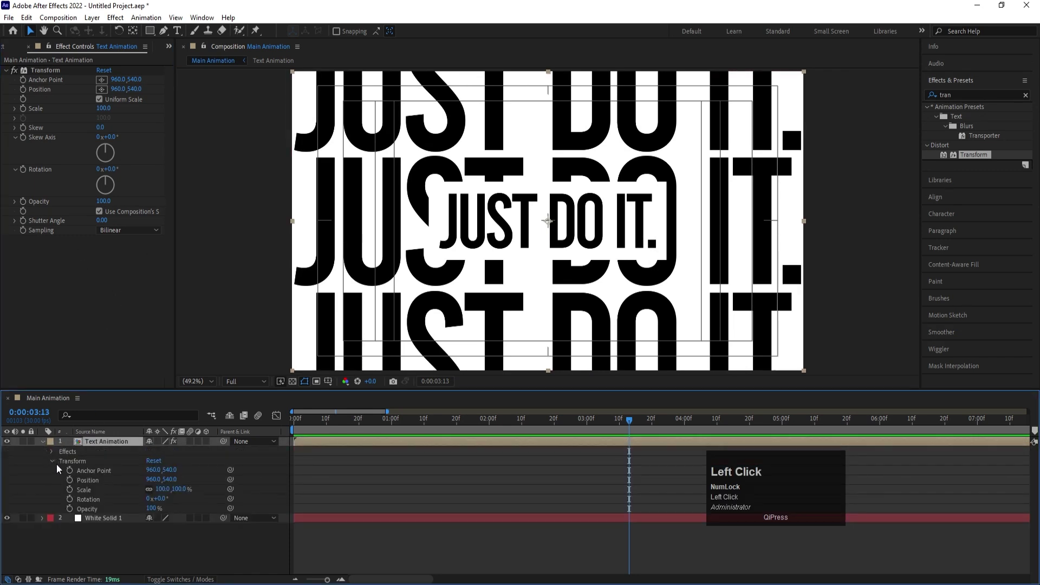
click(73, 461)
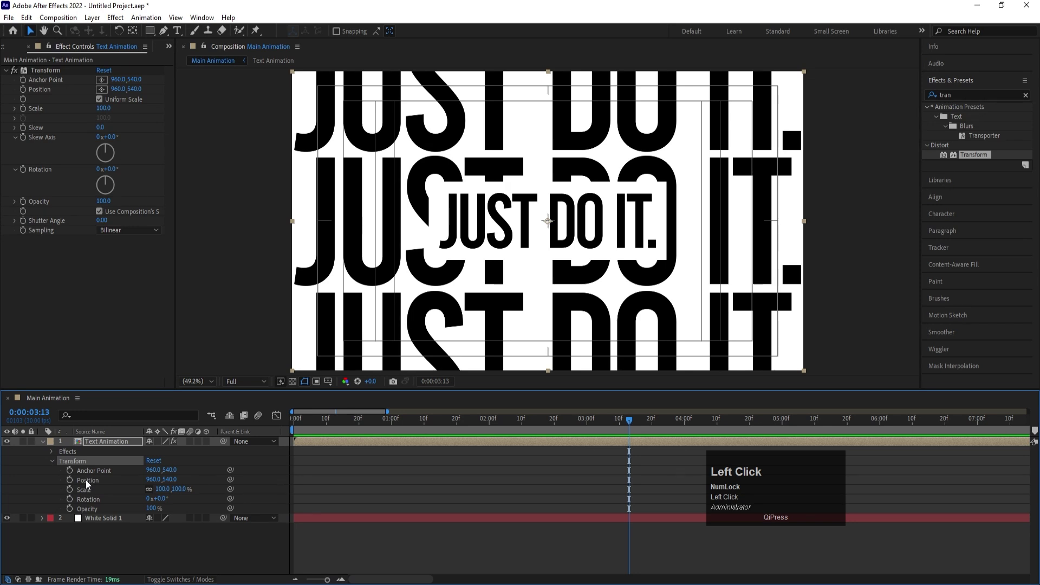
click(86, 480)
click(85, 489)
click(86, 498)
click(88, 509)
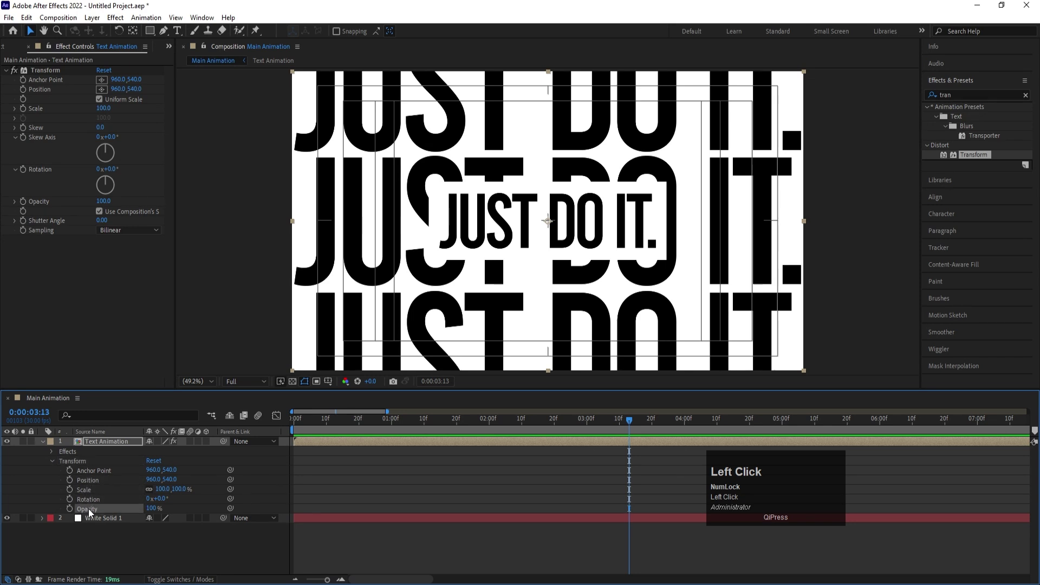
click(407, 466)
key(u)
click(394, 442)
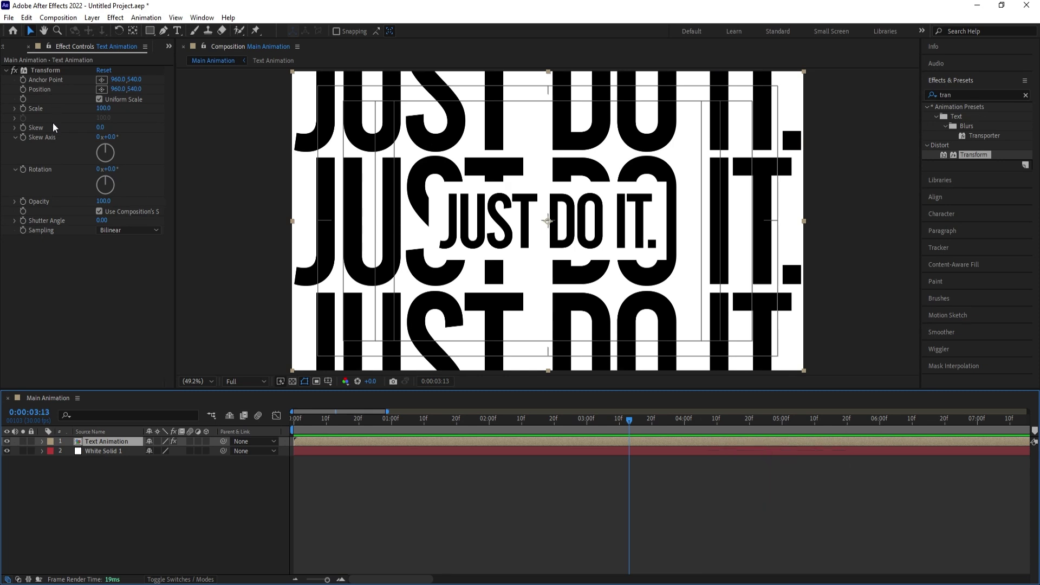
Try a Skew of 10 in the Transform effect on the Text Animation layer, and set it to -6 instead.
click(37, 129)
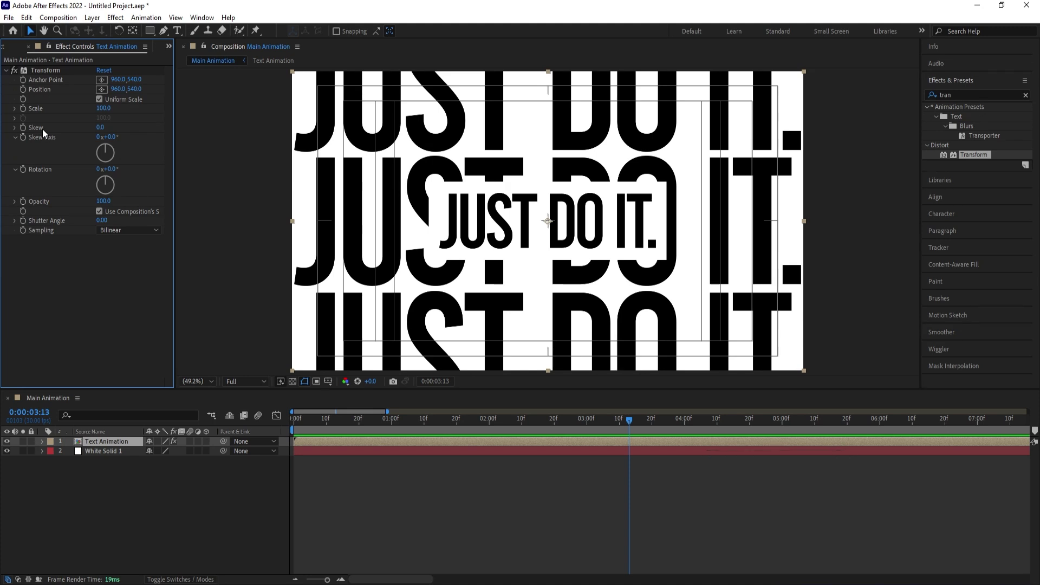
click(100, 128)
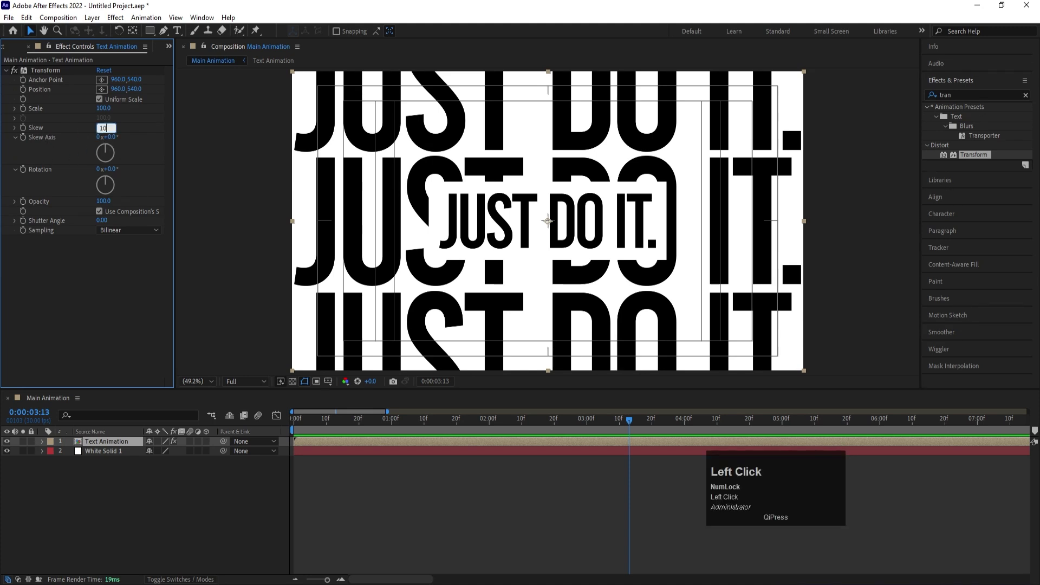
text(10)
key(Return)
click(103, 129)
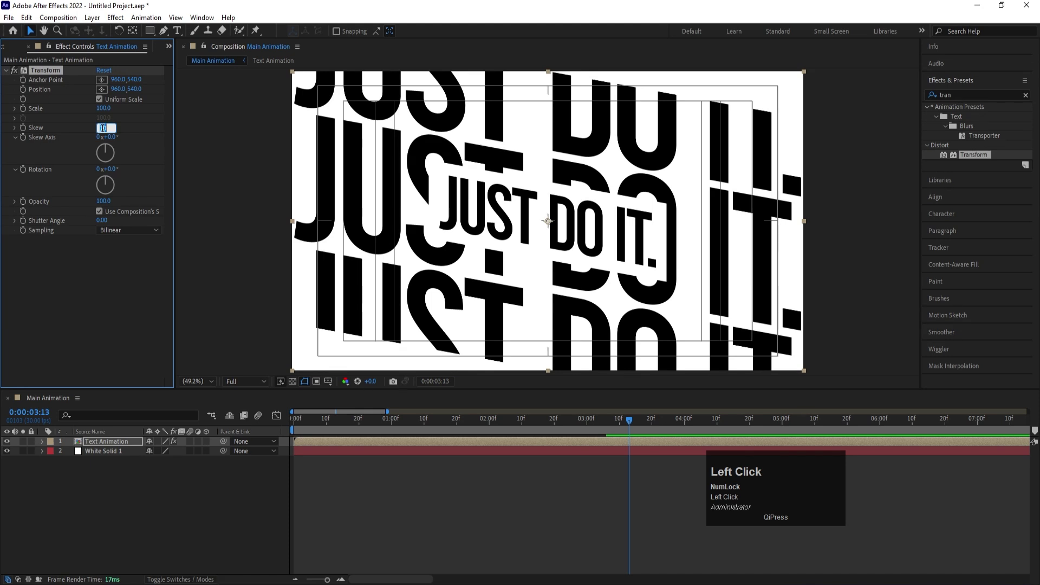
text(-6)
key(Return)
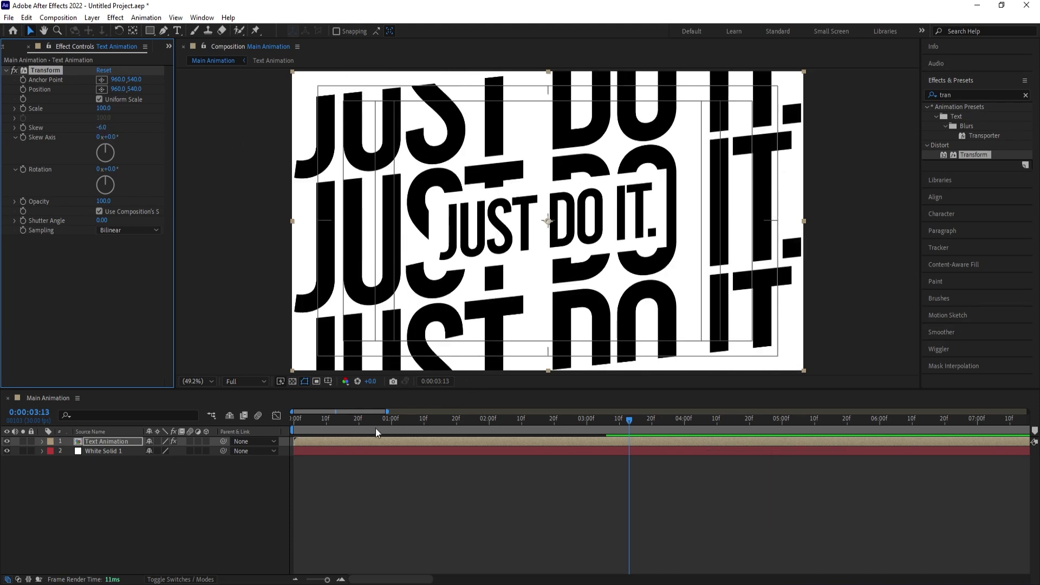
Enable Collapse Transformations for the Text Animation layer, and preview the skewed animation from the beginning.
click(157, 441)
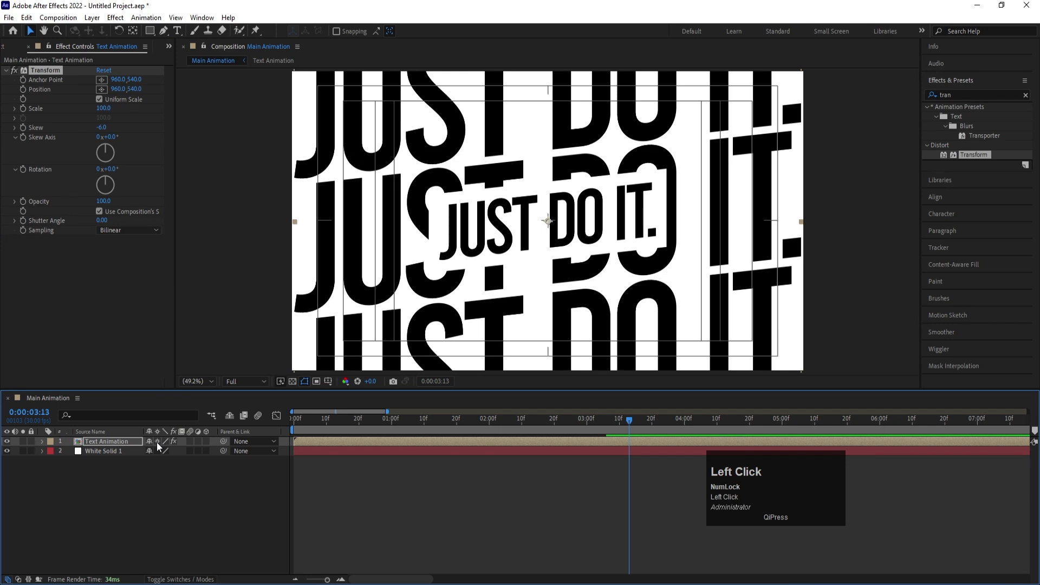
click(157, 441)
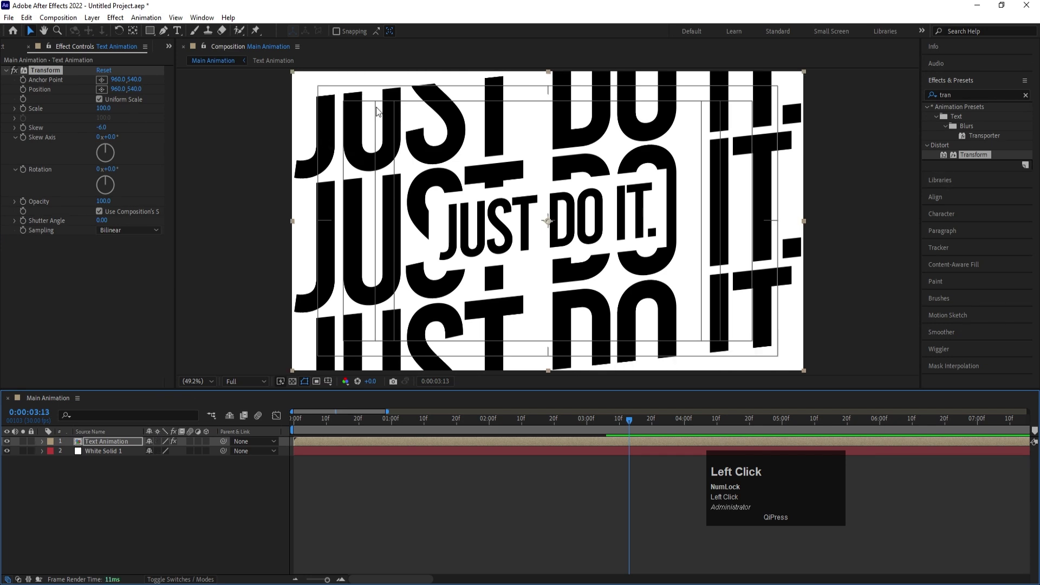
click(157, 441)
drag(313, 424, 282, 431)
key(space)
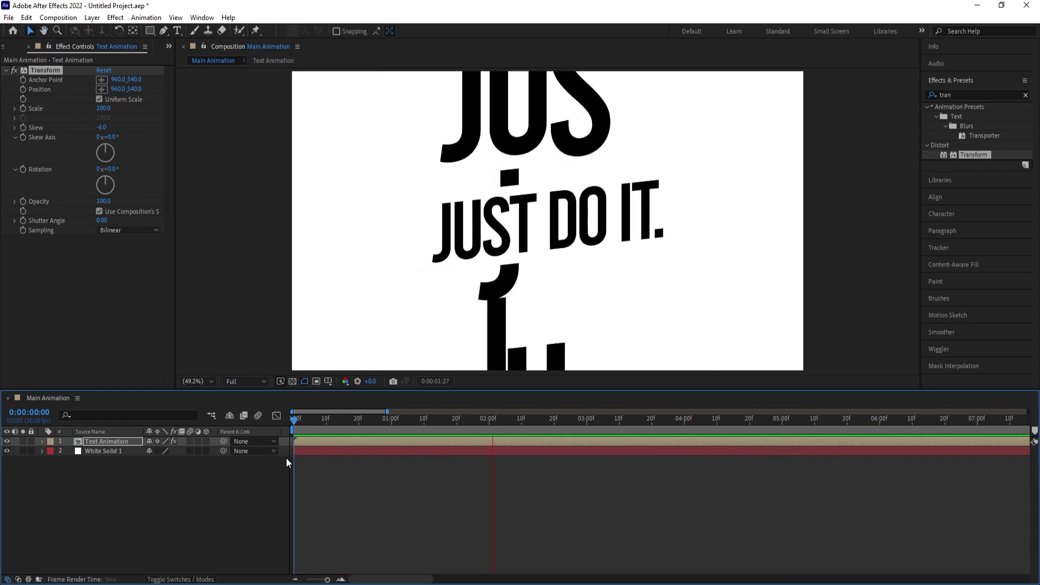
key(space)
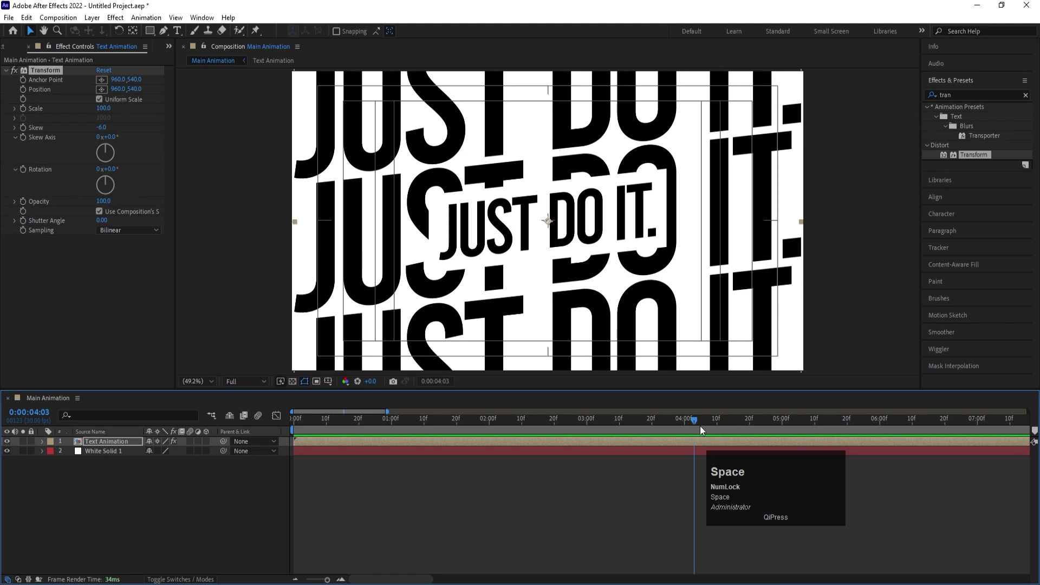
End the work area at 0:00:04:00, and preview the animation within it.
drag(700, 427, 684, 429)
key(n)
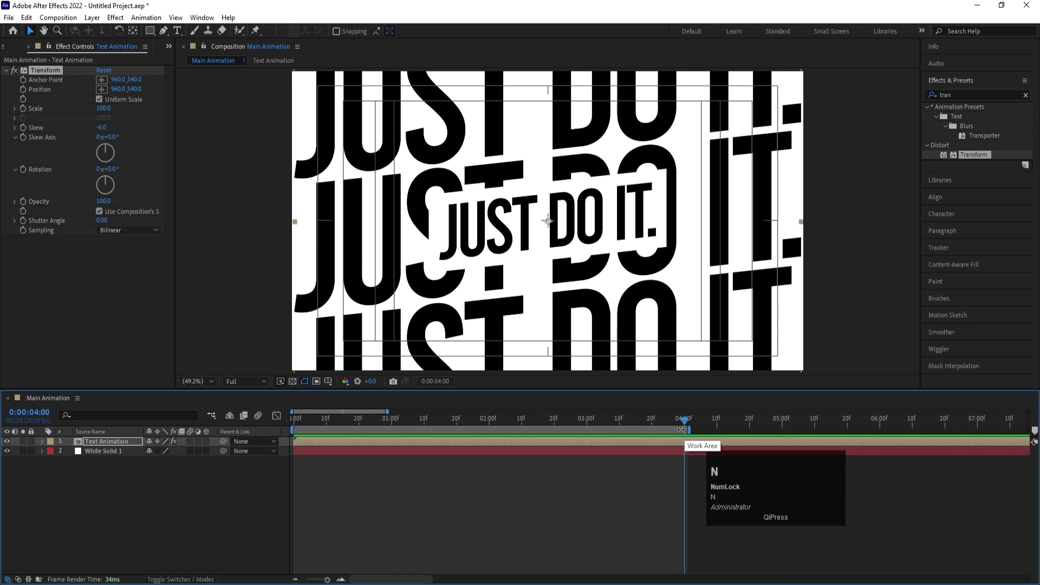
key(minus)
key(minus)
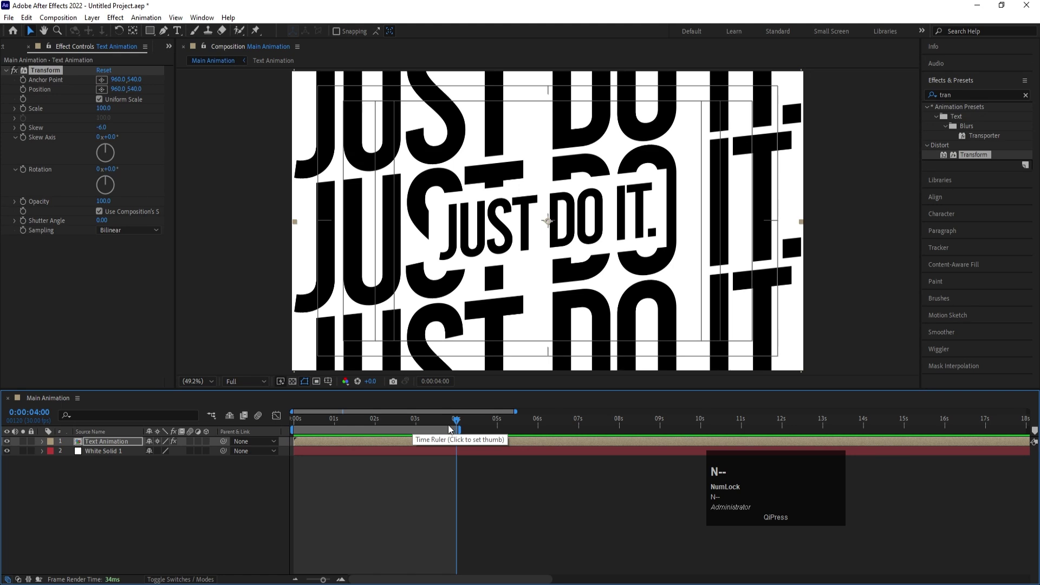
key(space)
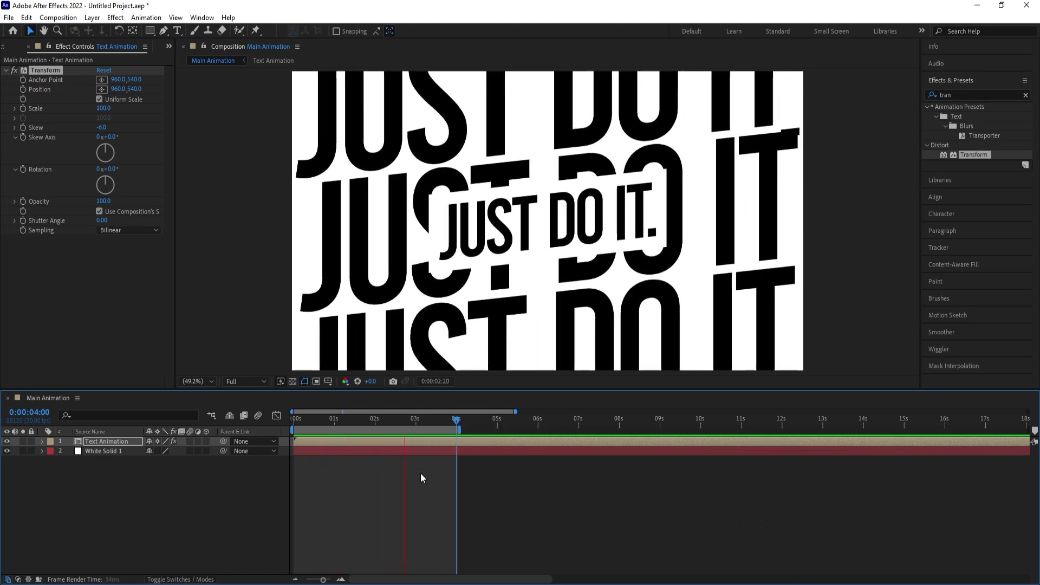
key(space)
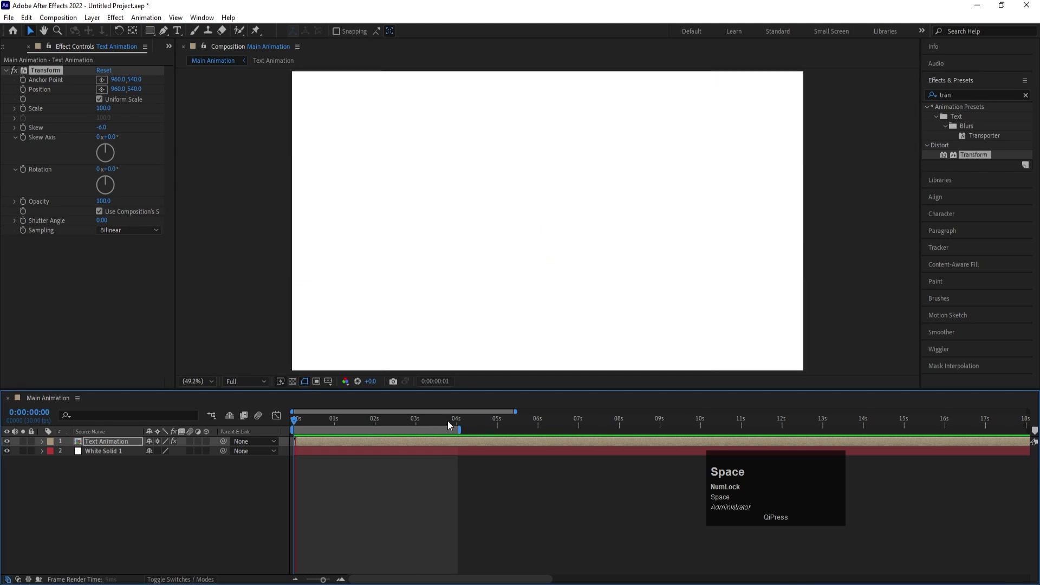
Stop the preview and add a new adjustment layer above the Text Animation layer in the Main Animation composition.
click(143, 539)
key(space)
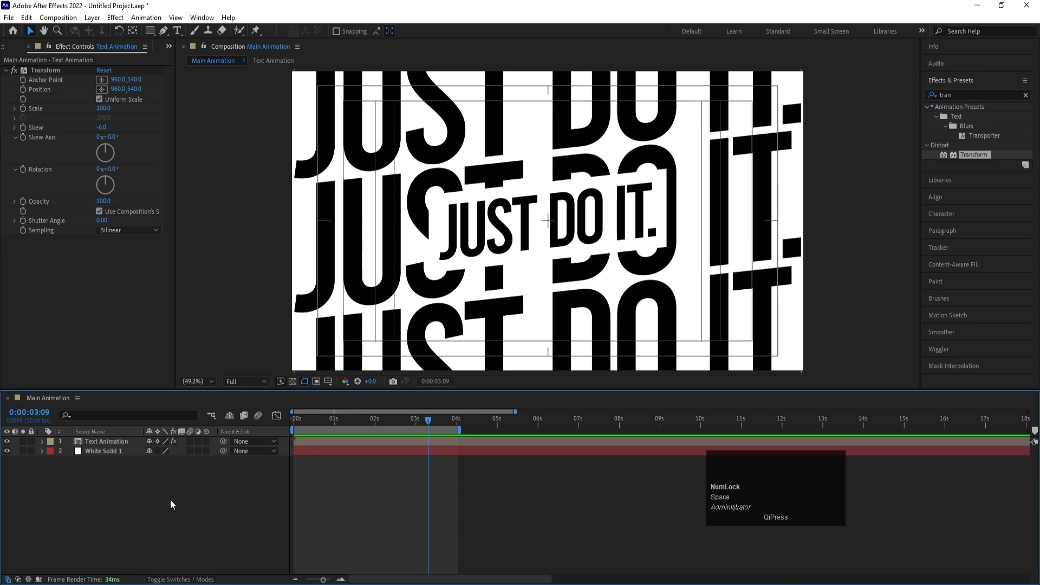
right_click(171, 500)
click(199, 367)
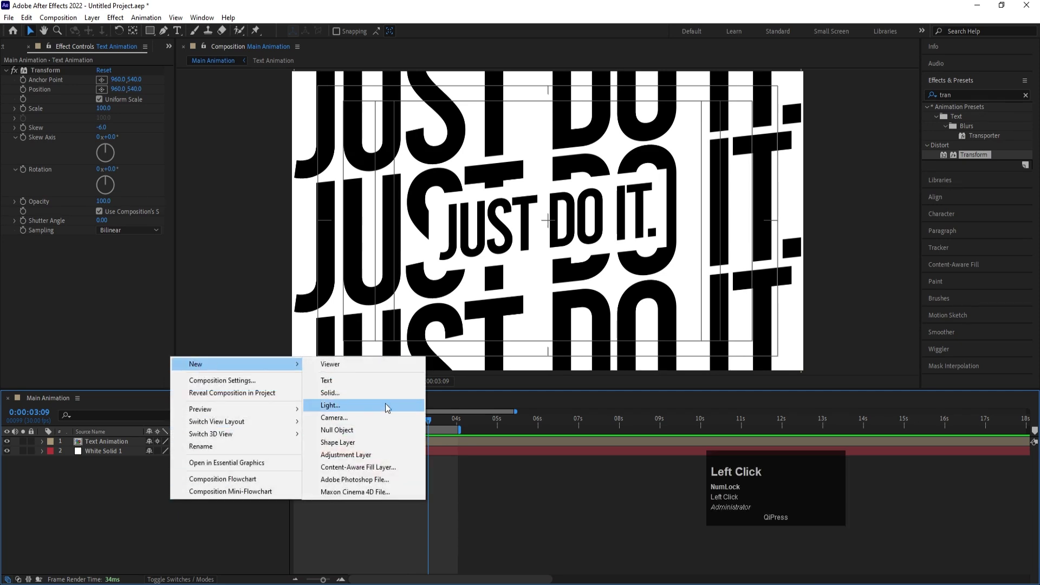
click(359, 455)
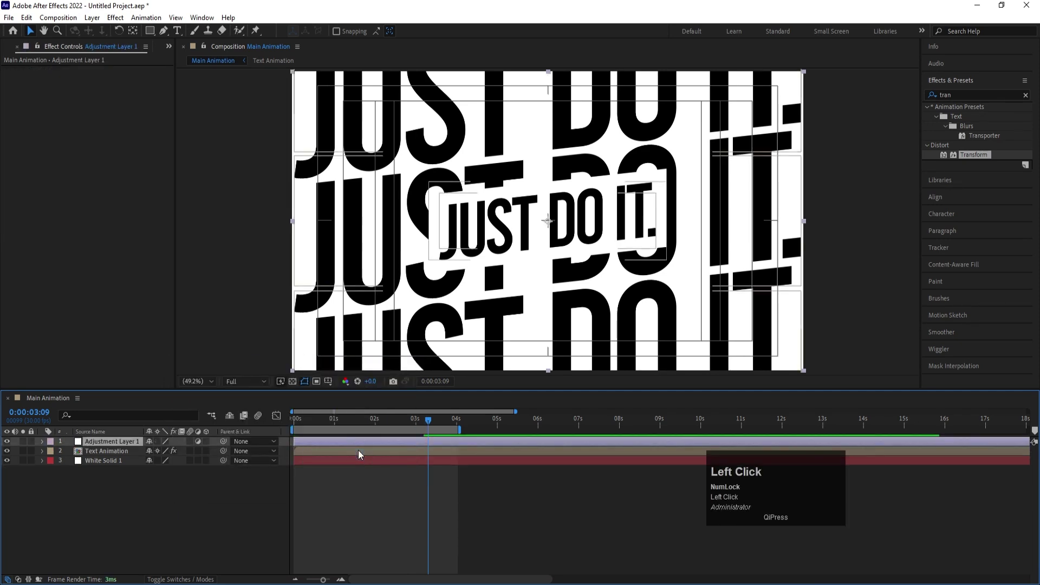
Find the Tint effect by searching for "tint" and apply it to the adjustment layer.
click(967, 94)
key(ctrl+a)
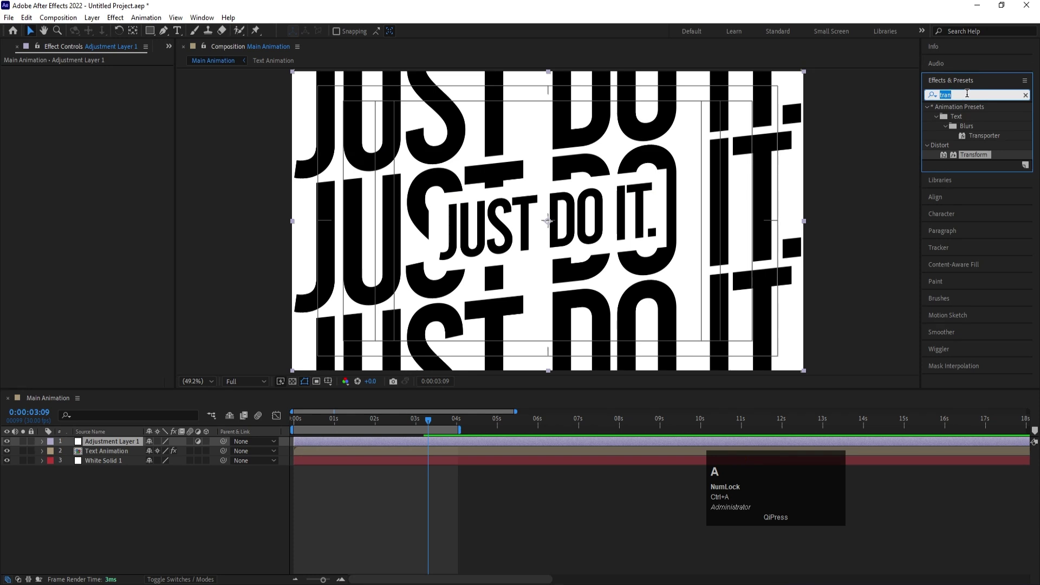
text(tint)
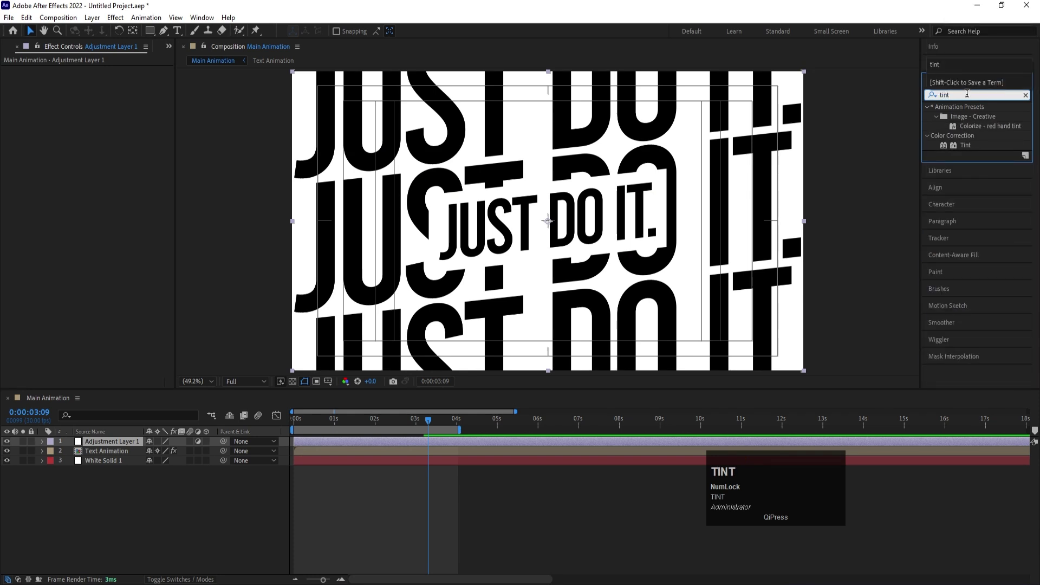
double_click(966, 146)
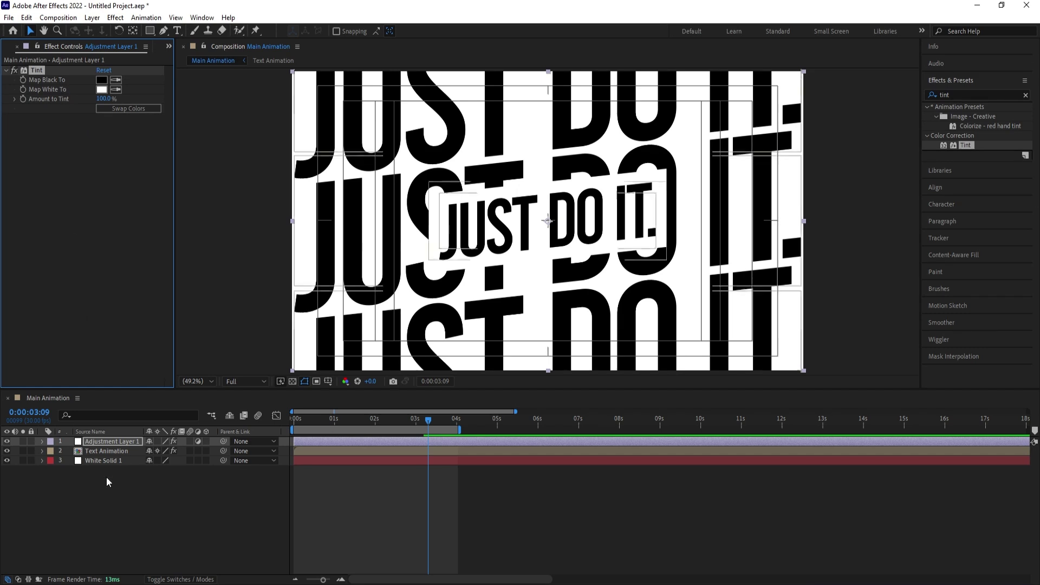
click(99, 441)
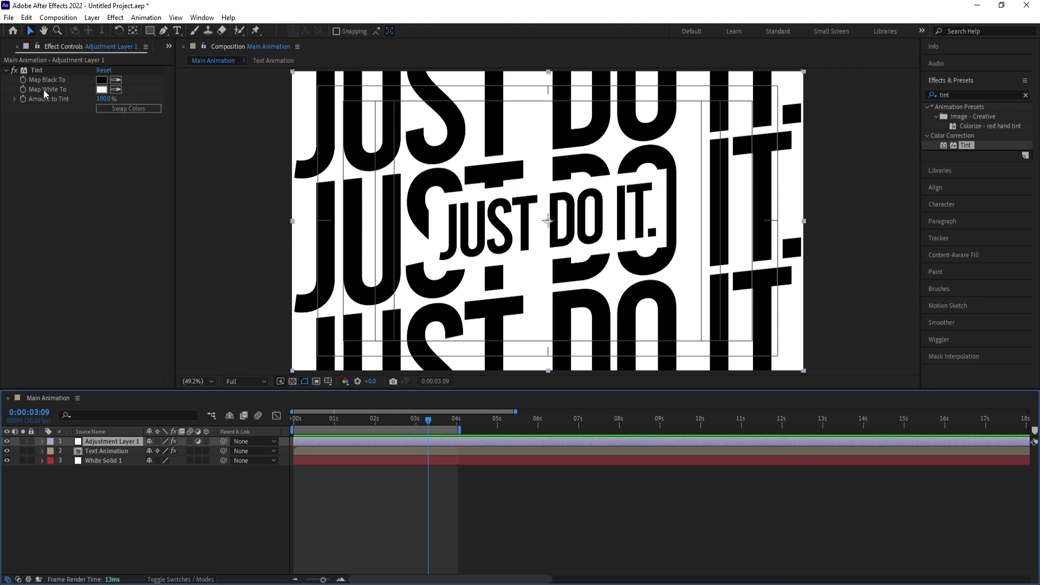
Swap the Tint effect's black and white colors, and set Map White To to dark gray 2D2D2D.
click(106, 107)
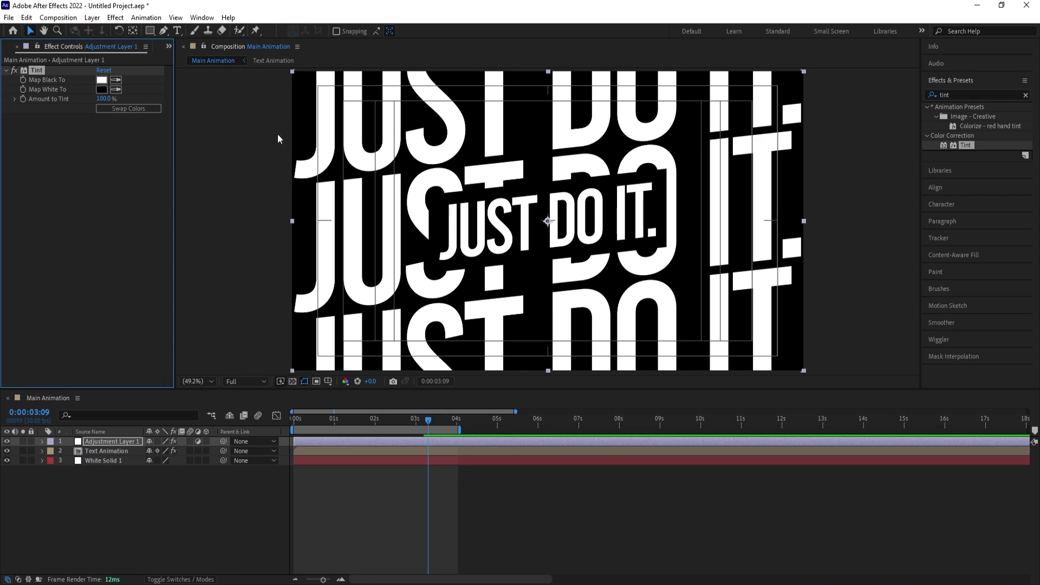
click(129, 111)
click(128, 111)
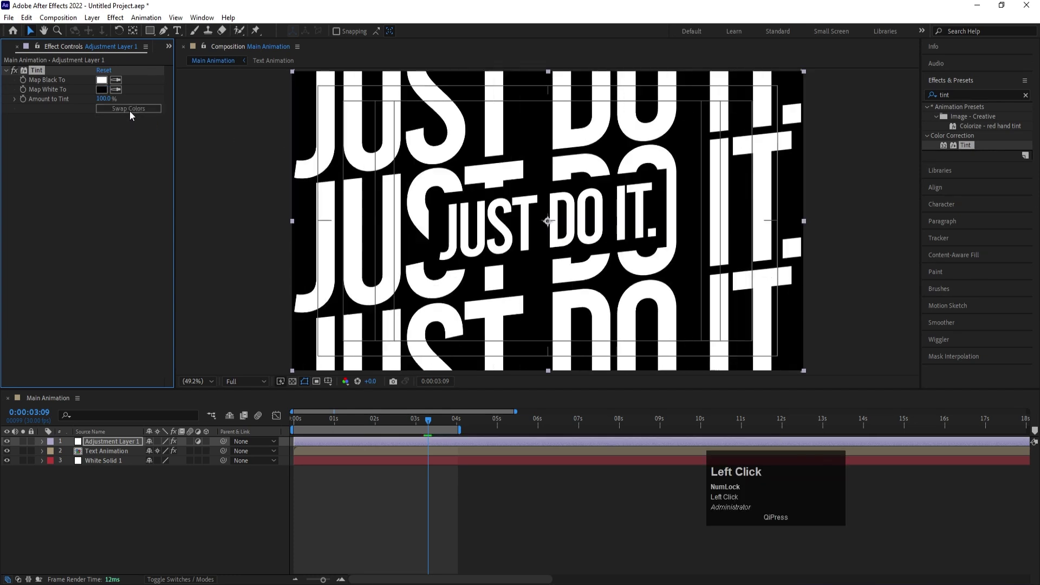
click(105, 91)
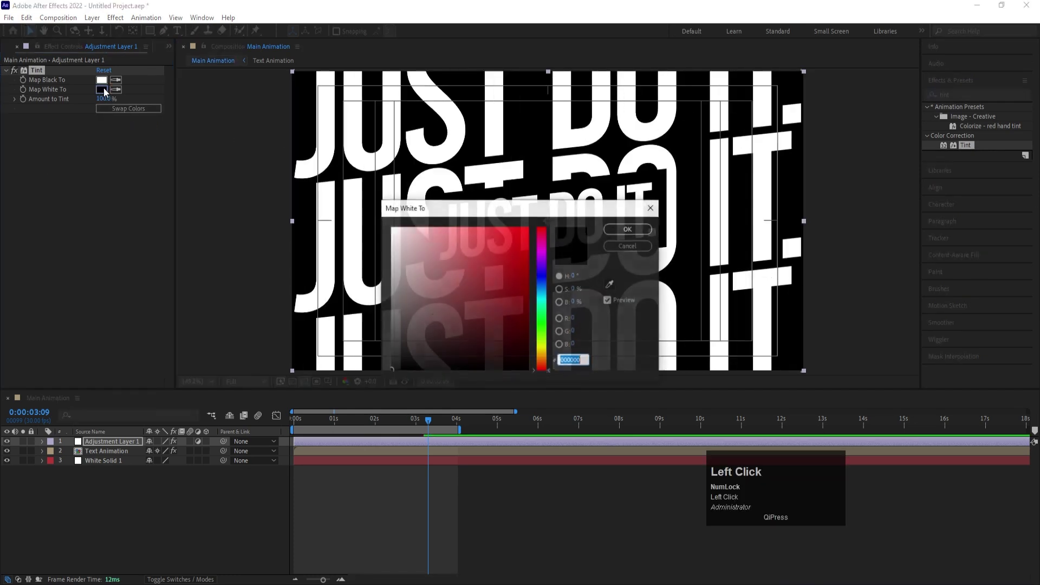
click(393, 347)
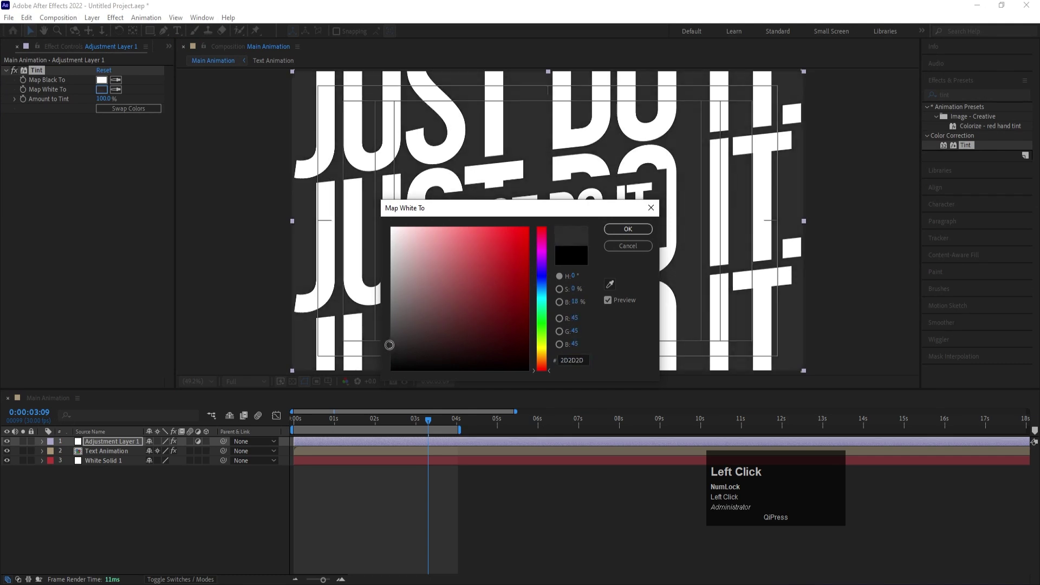
key(Return)
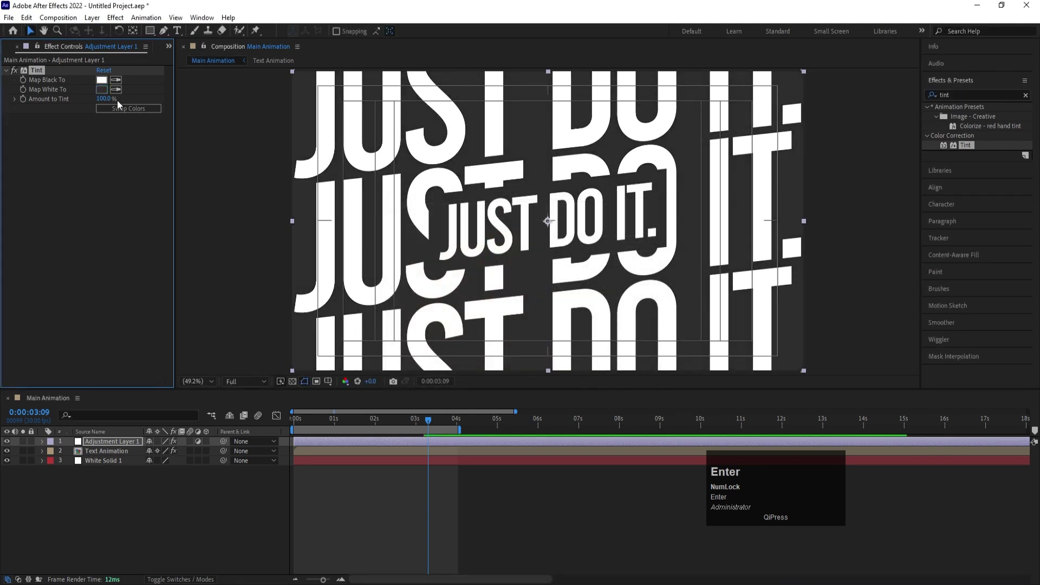
Set the Tint effect's Map Black To color to a bright mint green, and preview the recolored animation.
click(102, 80)
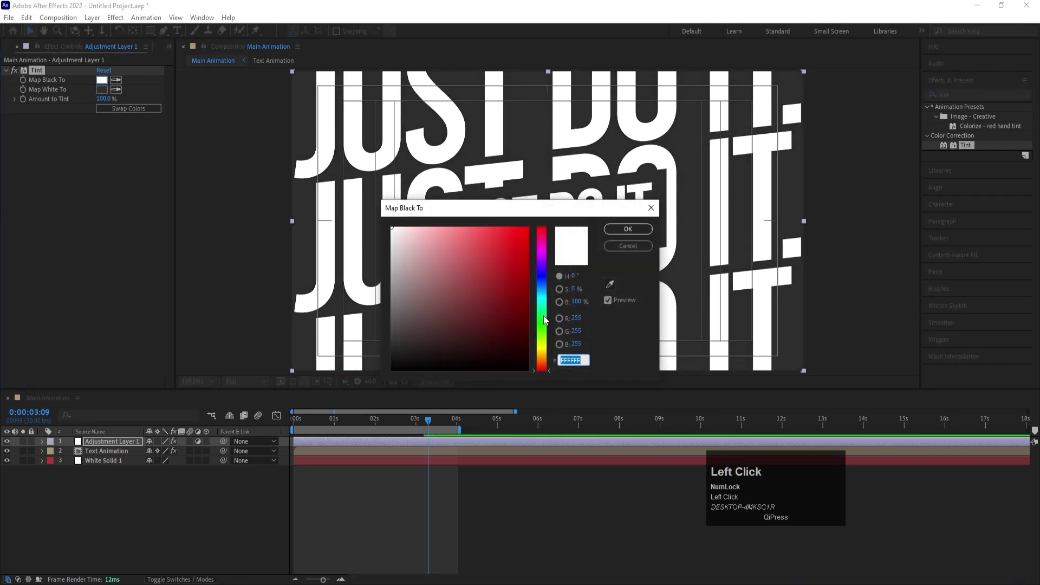
drag(542, 310, 541, 305)
key(Return)
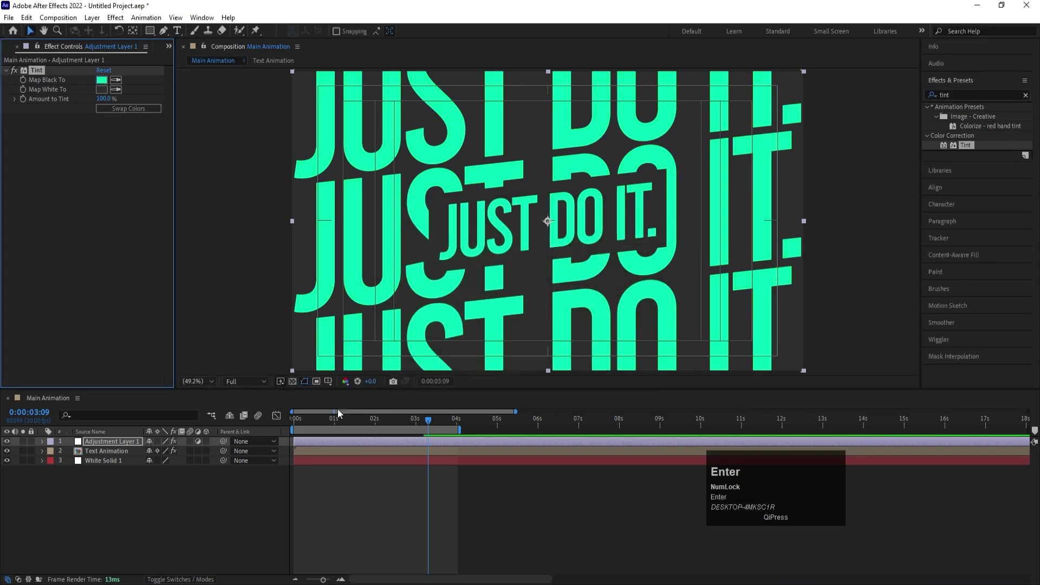
key(space)
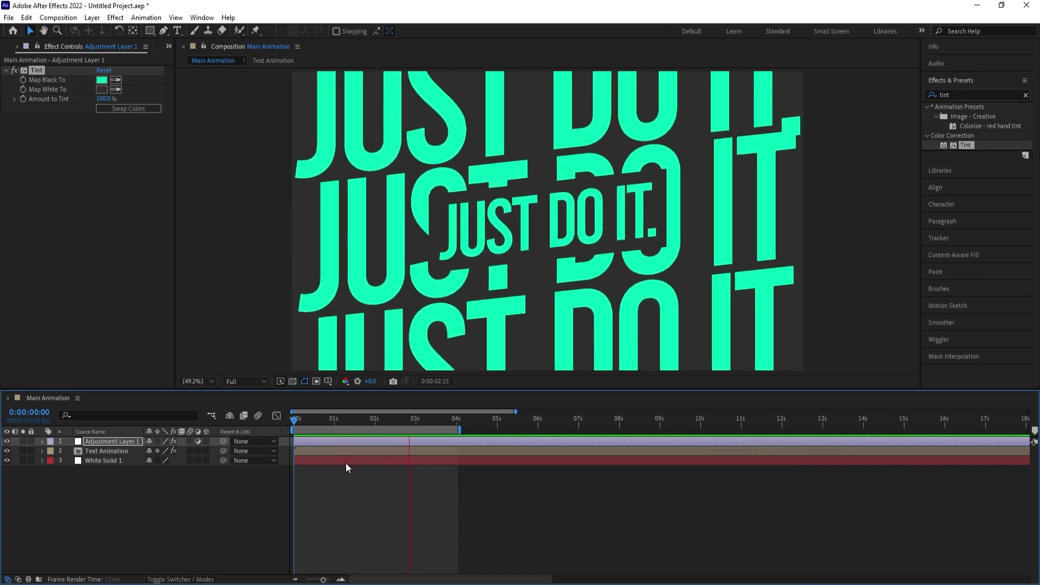
key(space)
click(186, 493)
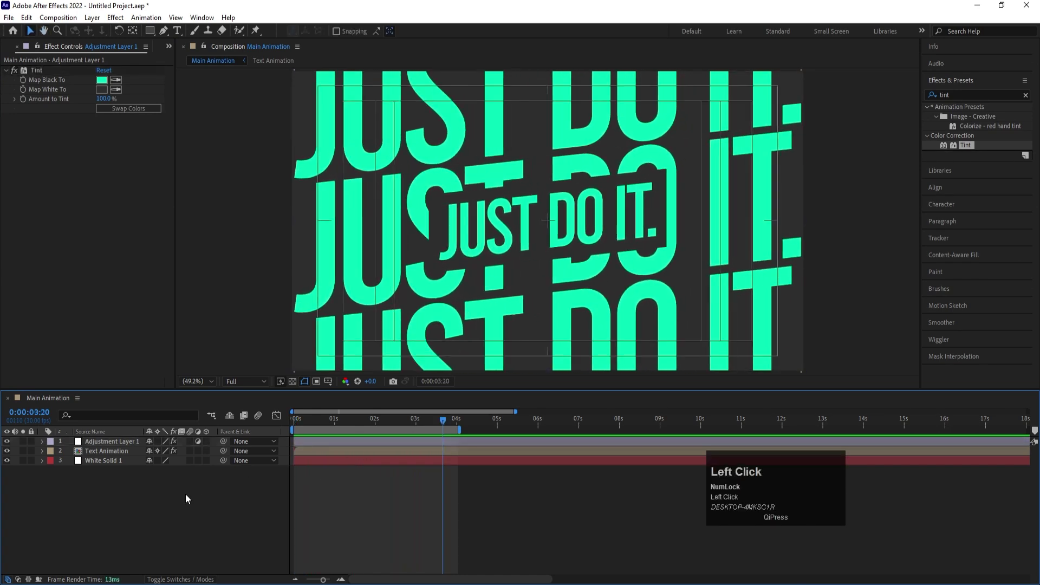
key(space)
key(space)
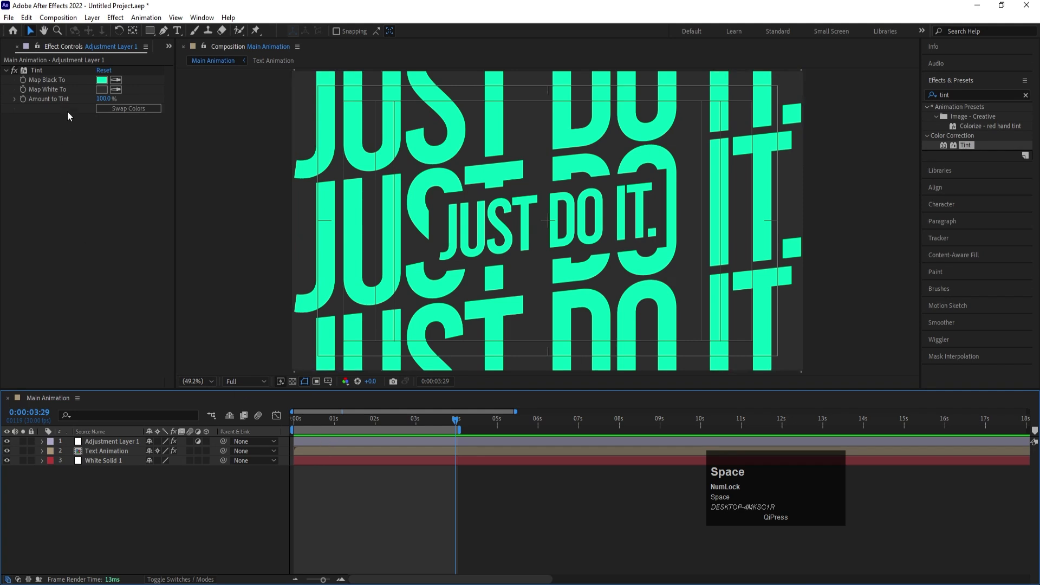
Hide the adjustment layer that carries the Tint effect.
click(36, 70)
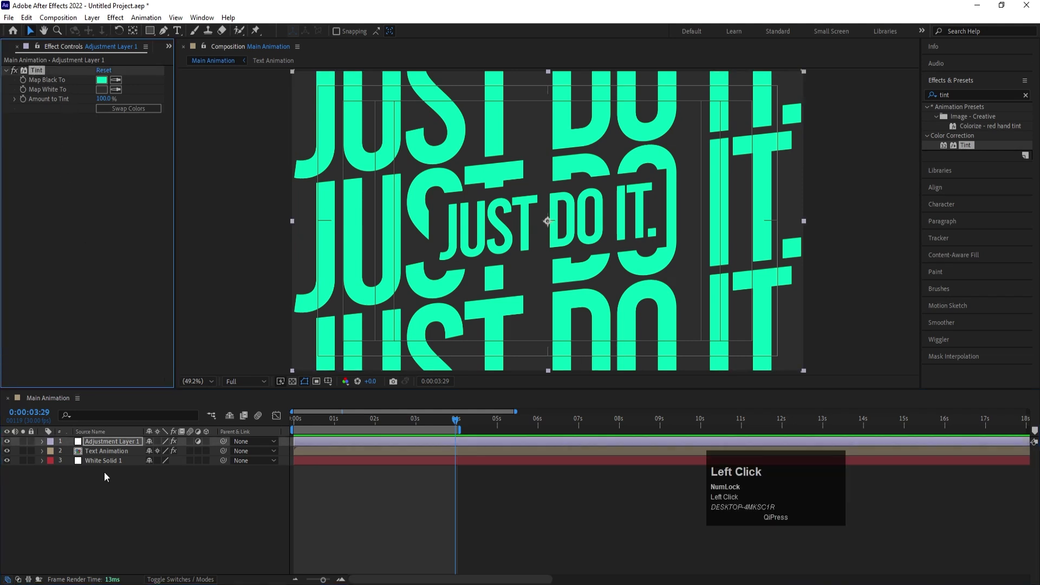
click(107, 442)
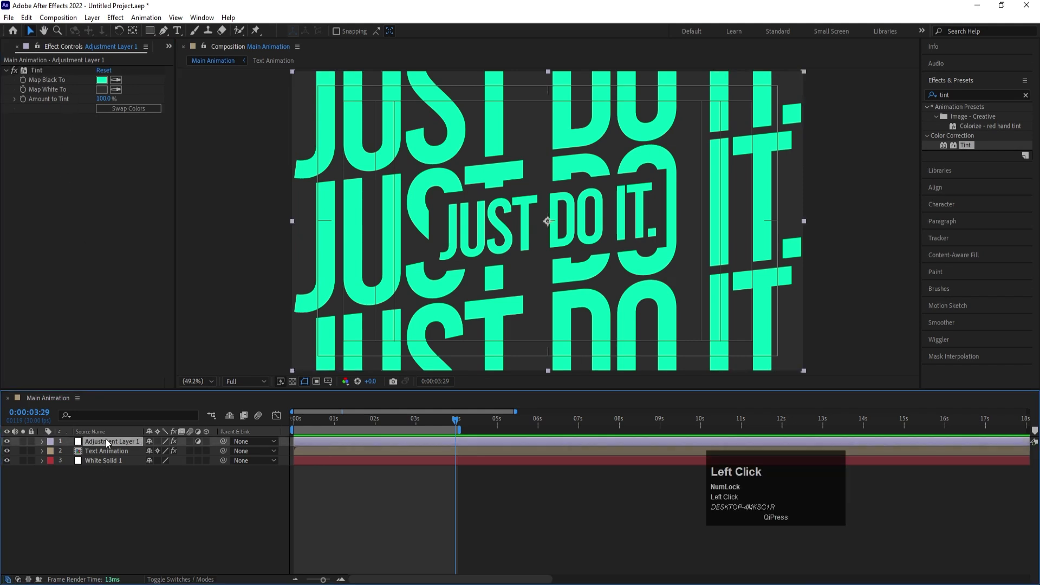
click(6, 442)
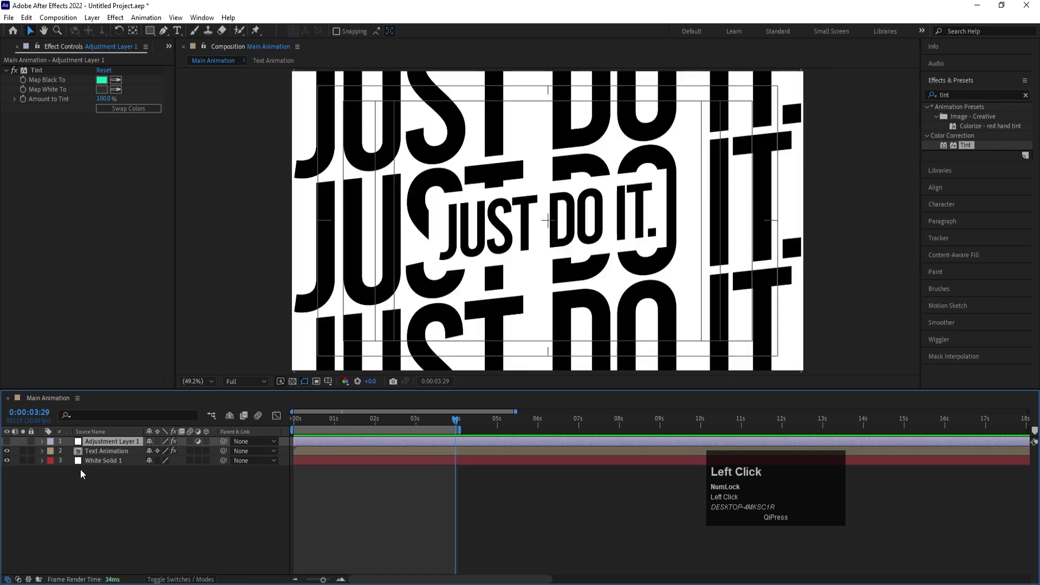
Change the color of the white background solid to dark gray 2E2E2E in its solid settings.
click(89, 462)
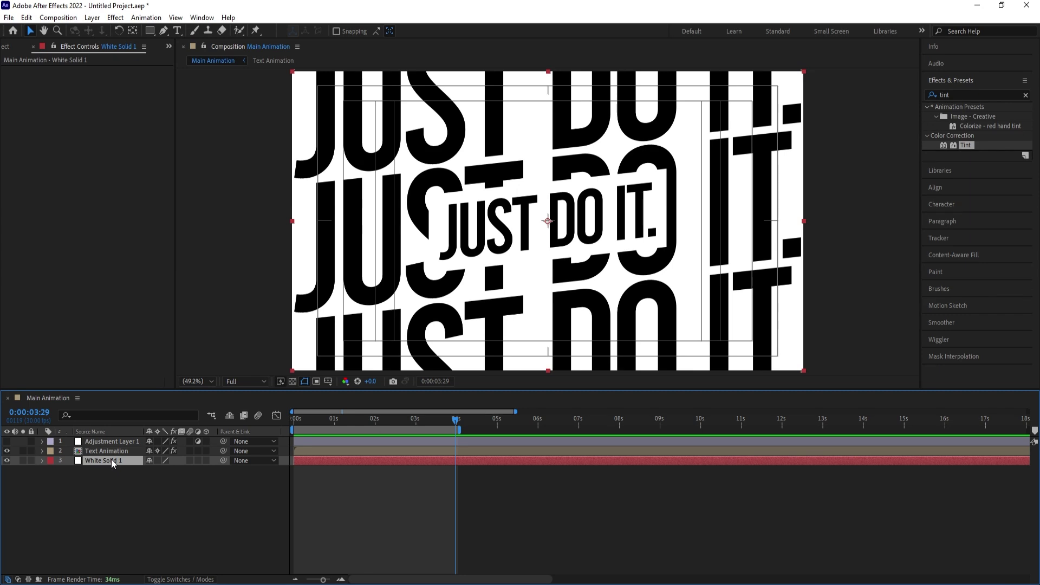
key(ctrl+shift+y)
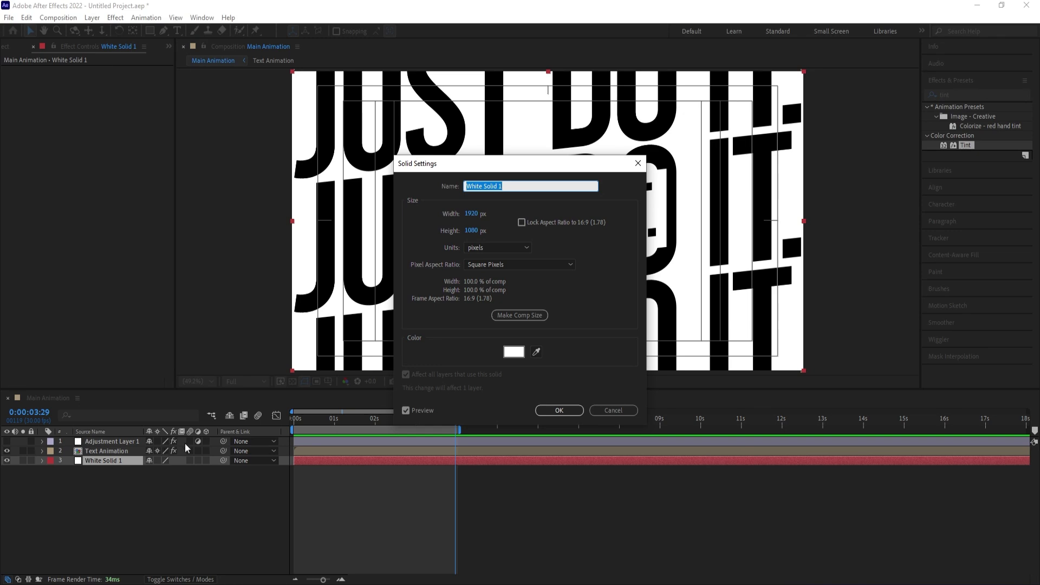
click(514, 351)
drag(441, 348, 386, 345)
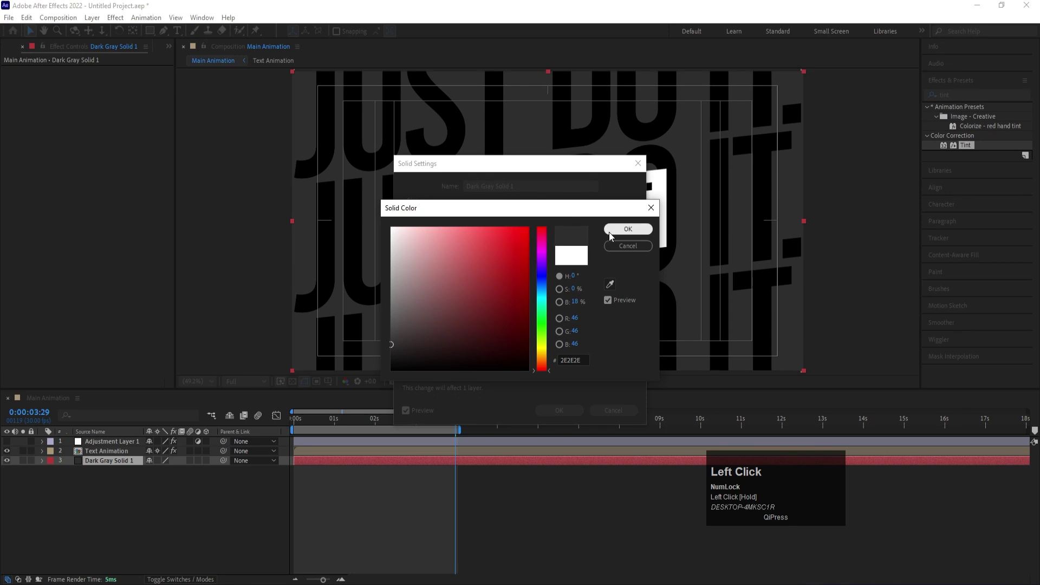
click(610, 230)
click(553, 410)
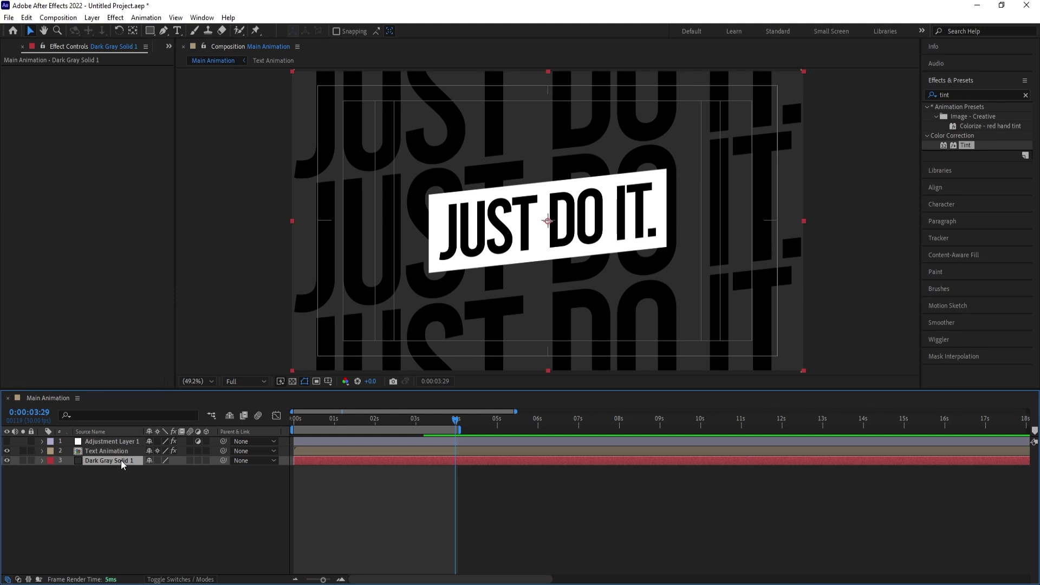
Copy the hex color code 2E2E2E from the background solid's color settings.
key(ctrl+shift+y)
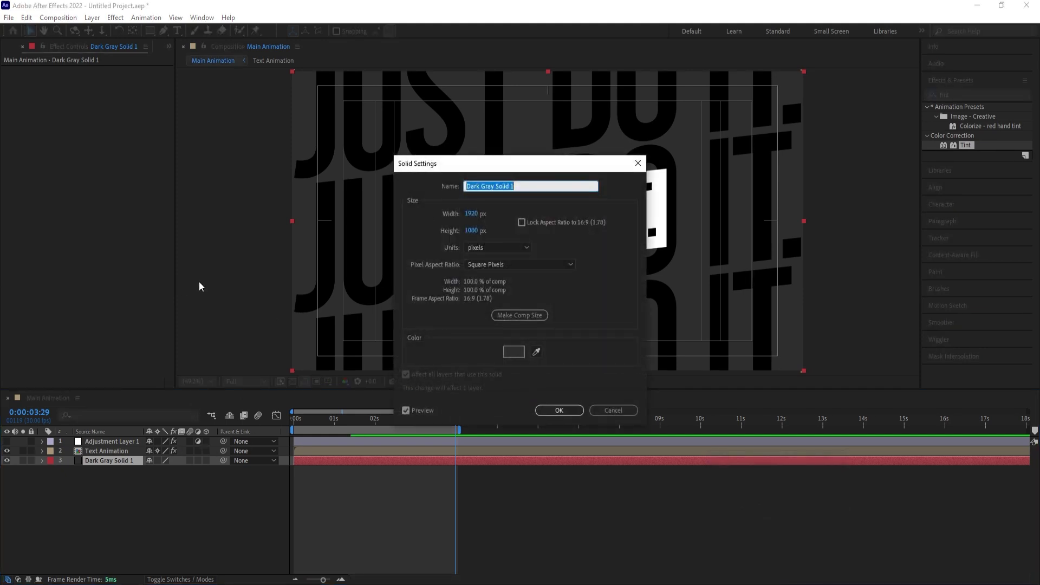
click(518, 352)
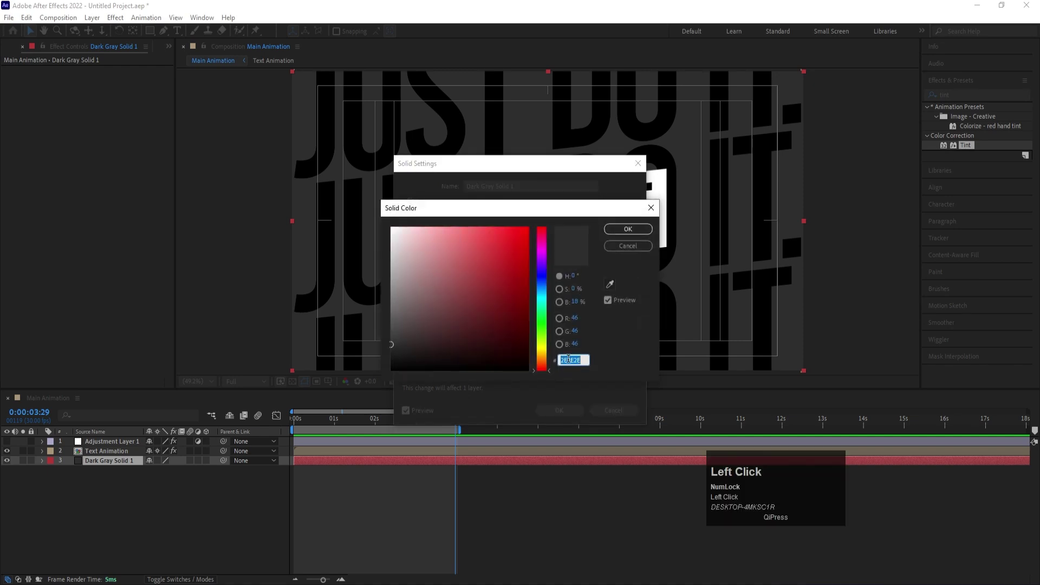
key(ctrl)
key(ctrl+c)
click(636, 231)
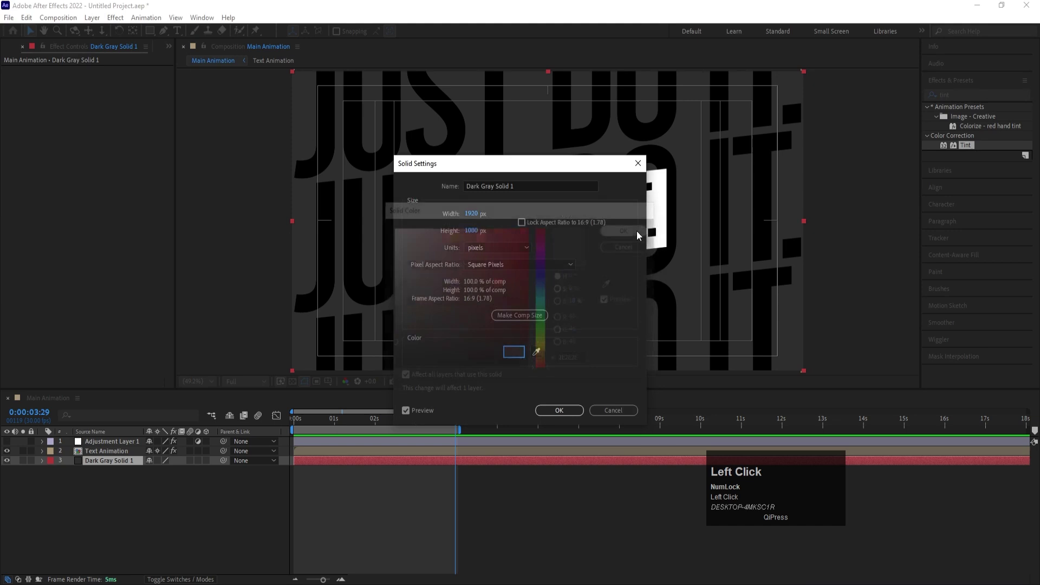
click(561, 409)
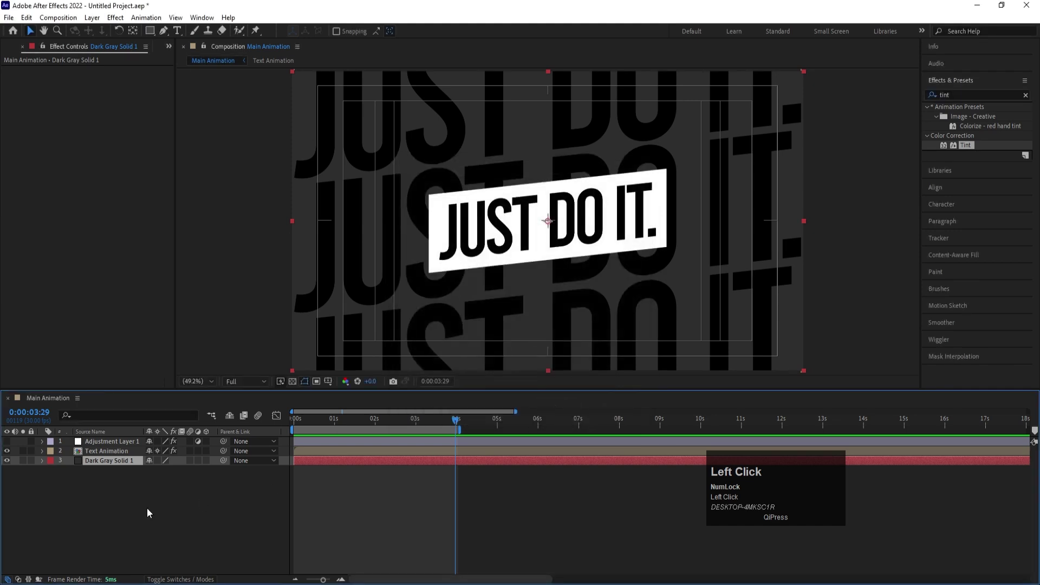
Open the Text Animation composition and set the fill of Shape Layer 1 to the copied color 2E2E2E.
double_click(103, 452)
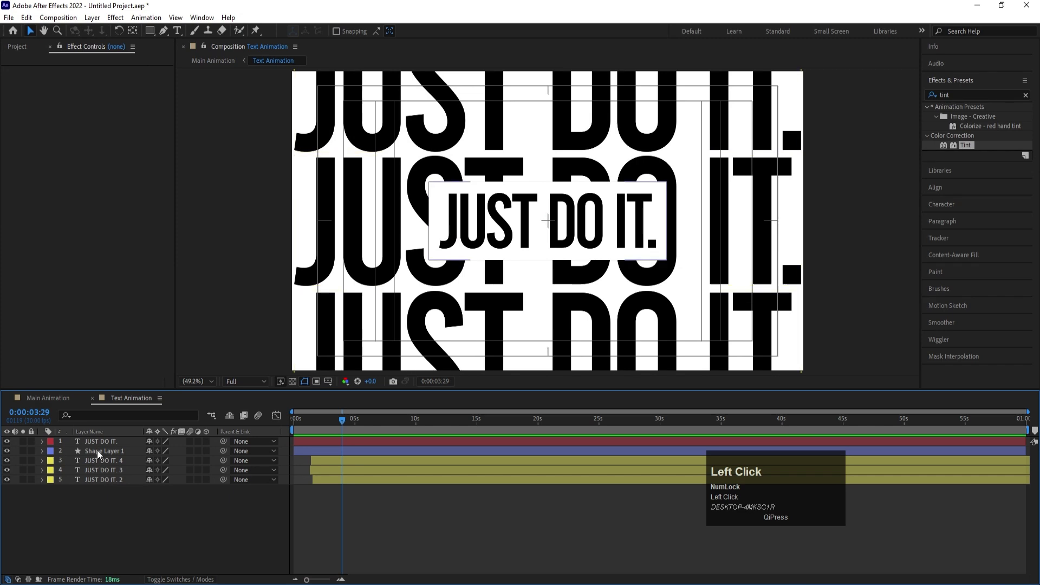
click(97, 452)
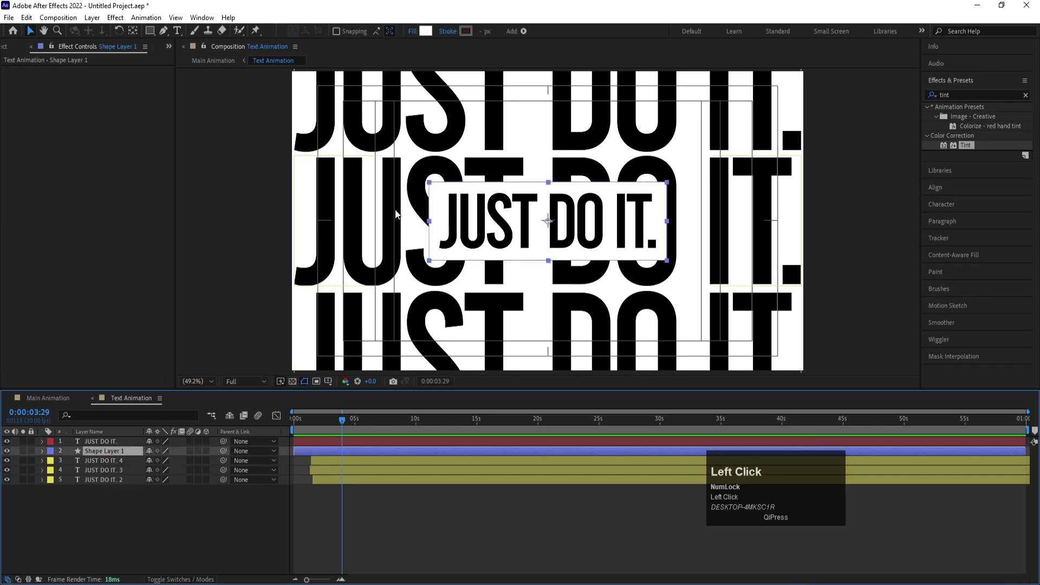
click(426, 32)
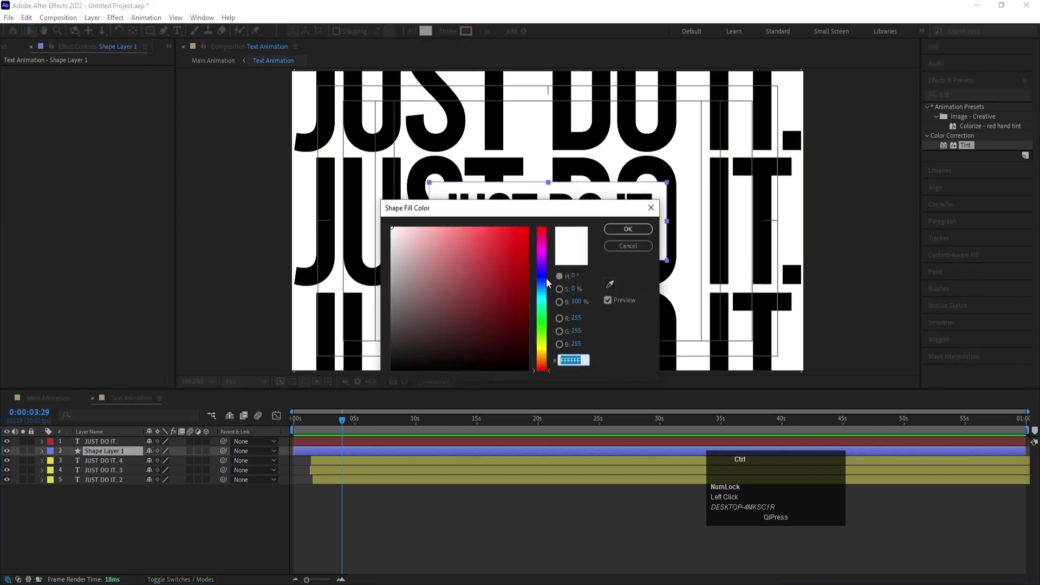
key(ctrl+v)
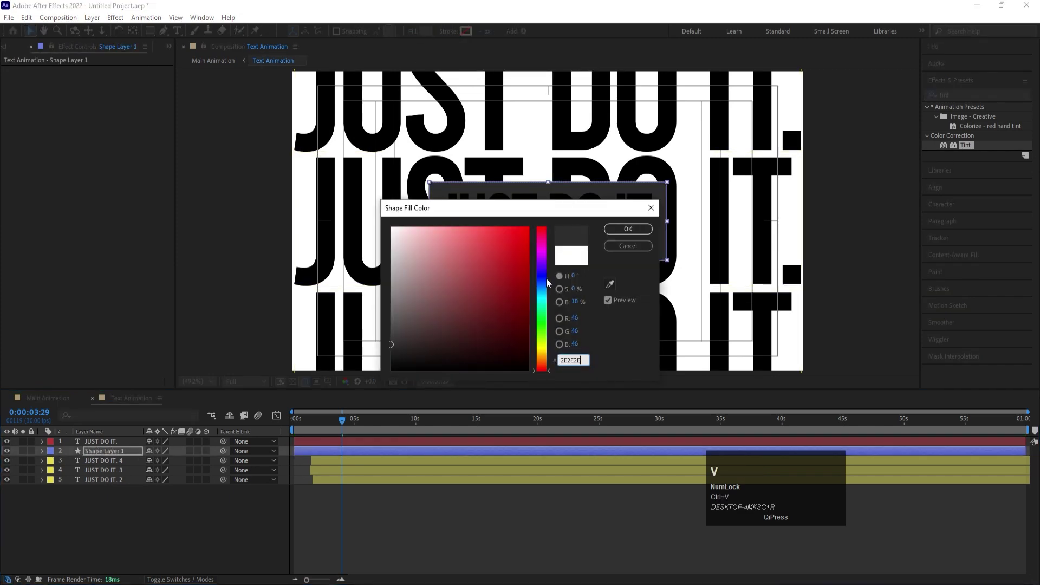
click(623, 233)
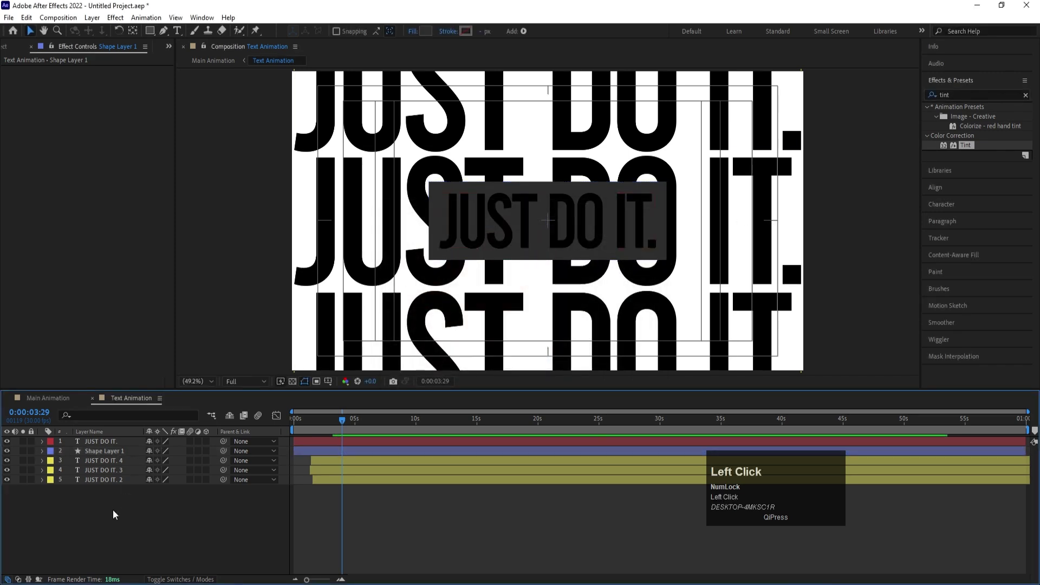
Set the fill color of the top JUST DO IT. text layer to white.
click(99, 442)
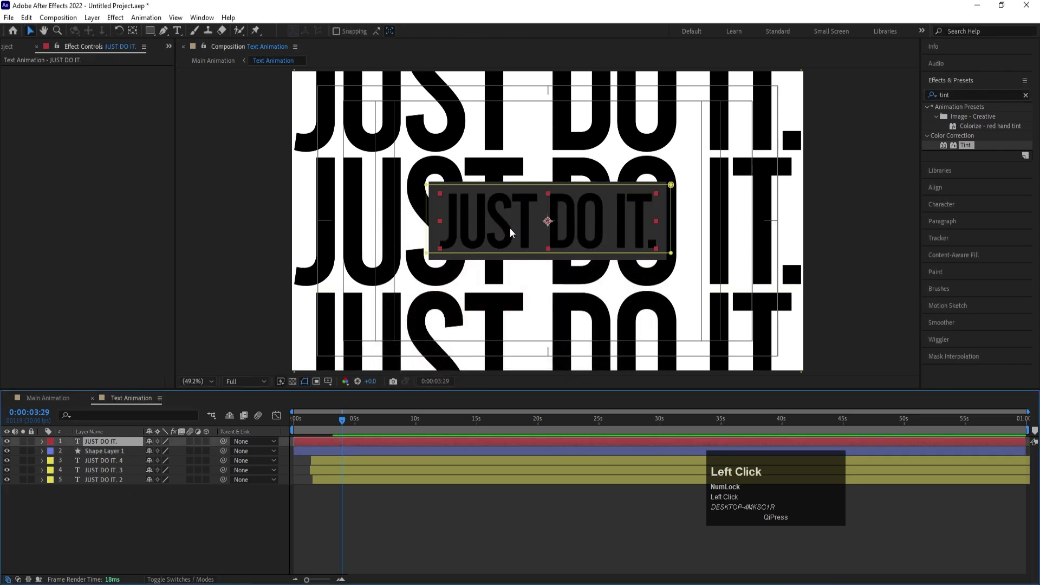
click(932, 204)
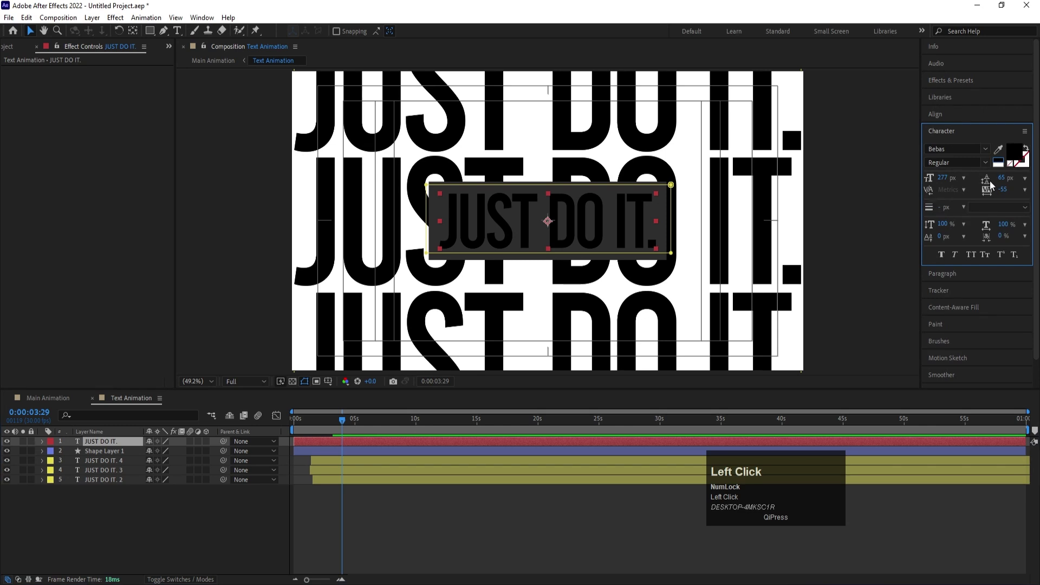
click(999, 162)
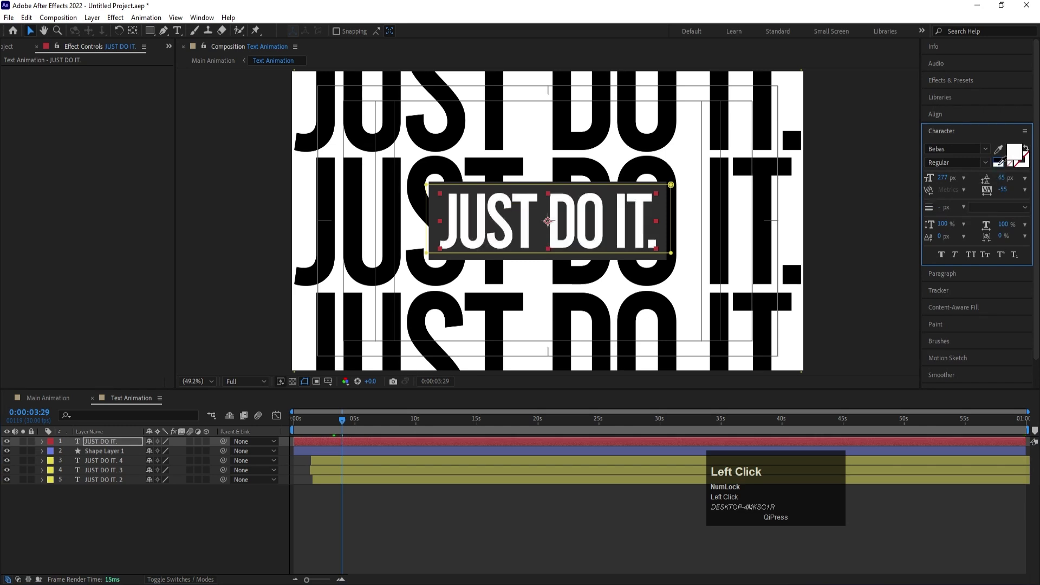
Change the text color of layers JUST DO IT. 4, 3 and 2 to a fully saturated bright green with hue 143°.
click(99, 461)
shift+click(98, 480)
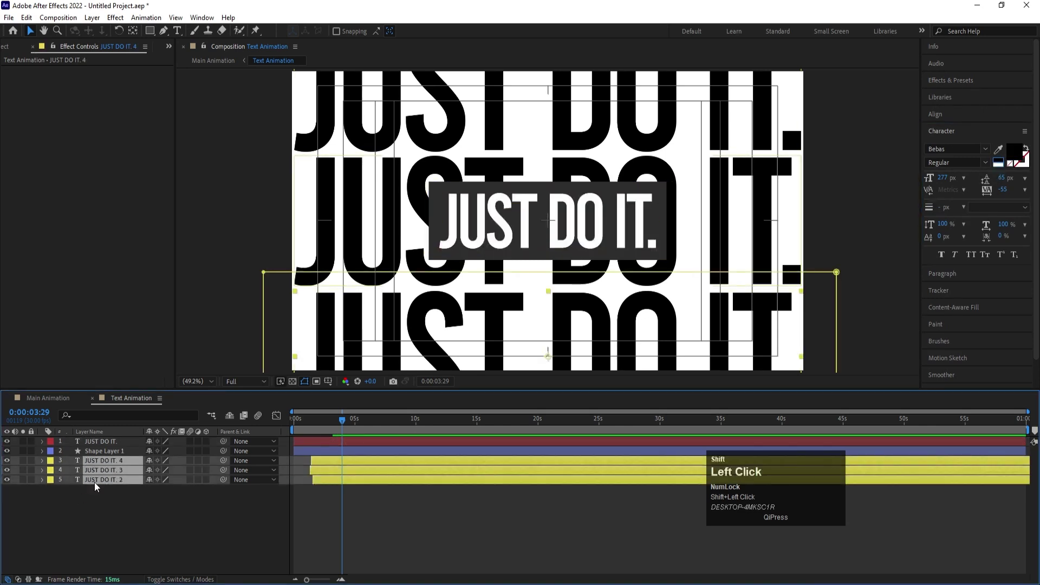
click(1015, 157)
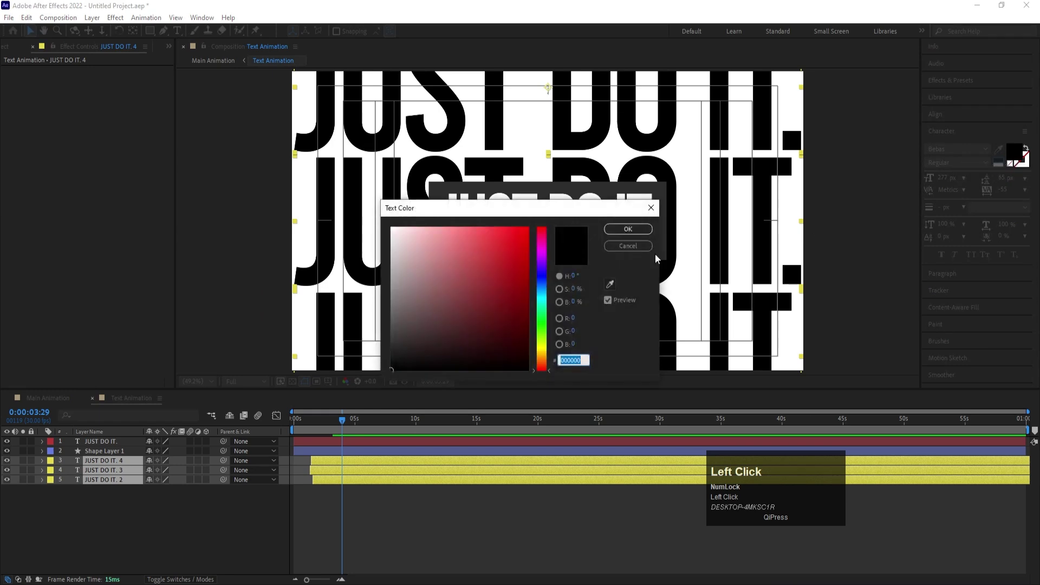
click(542, 315)
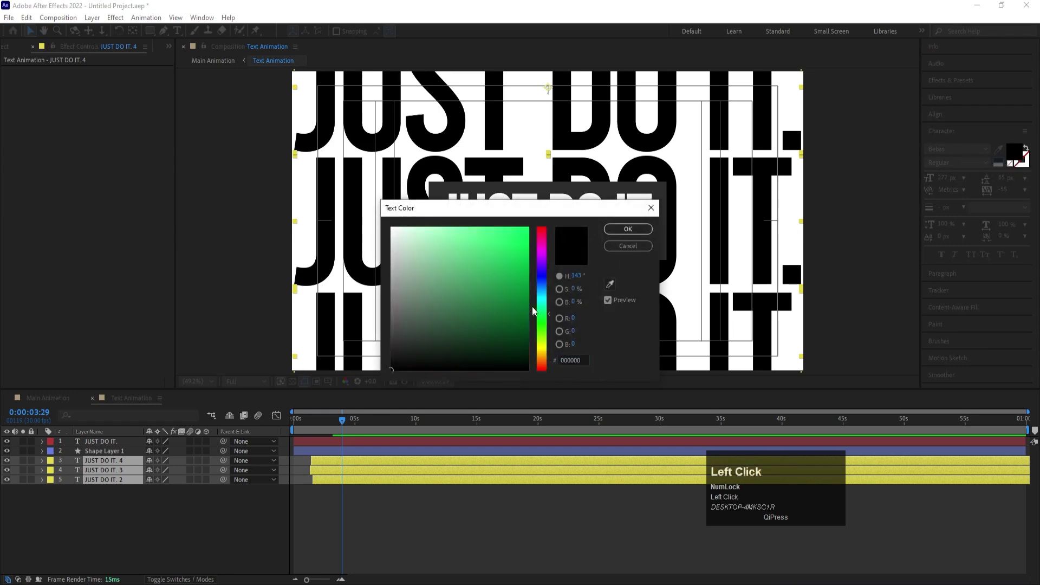
click(529, 227)
click(607, 230)
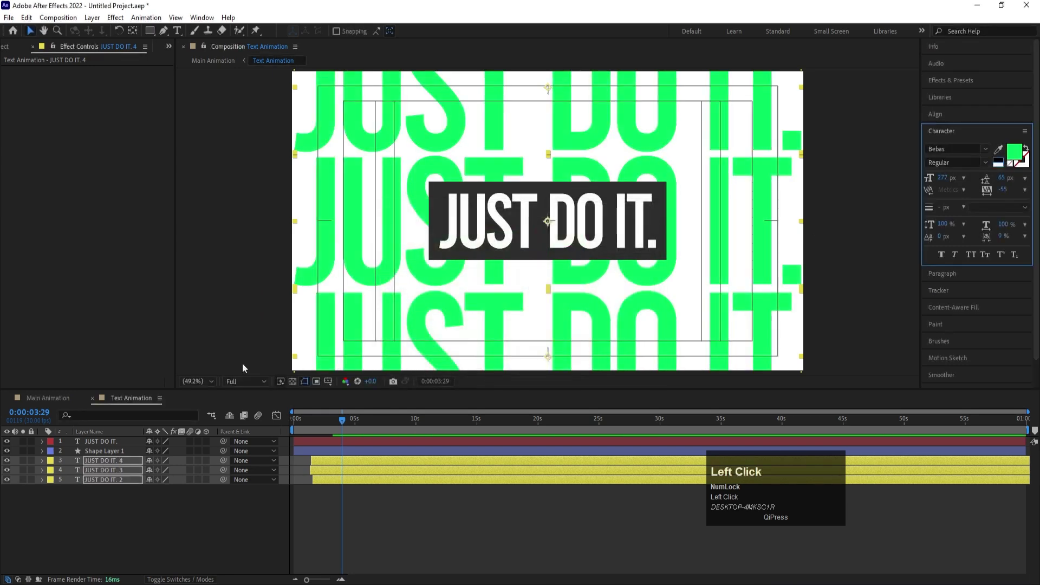
Return to the Main Animation composition and preview the recolored animation from the first frame.
click(54, 400)
click(301, 417)
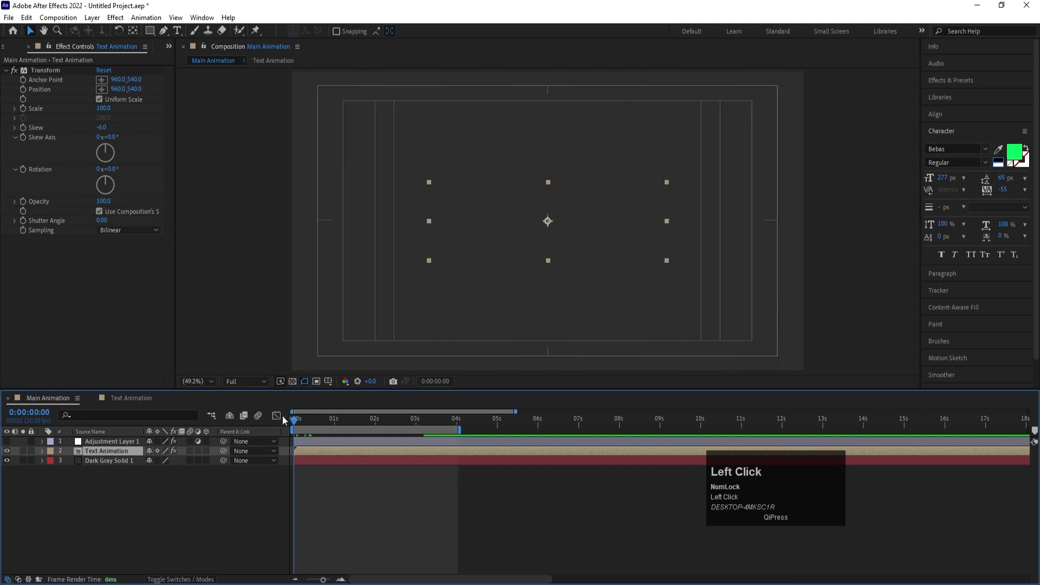
key(space)
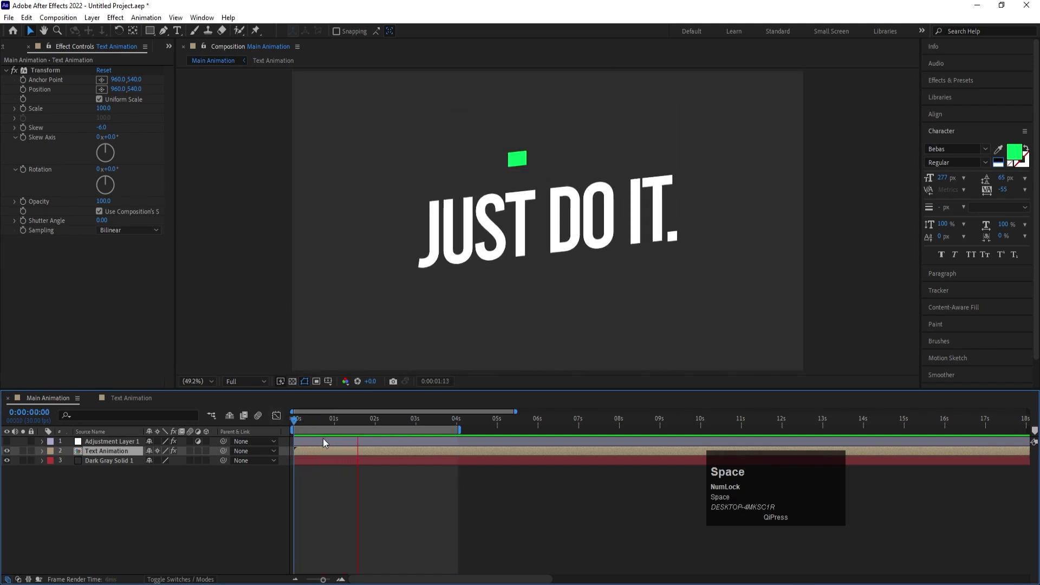
key(space)
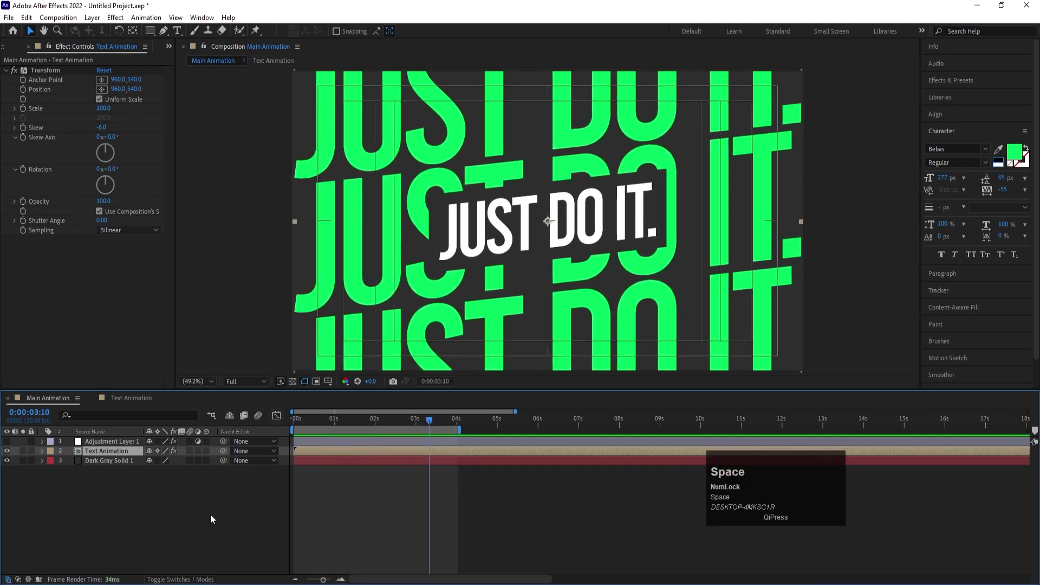
click(202, 518)
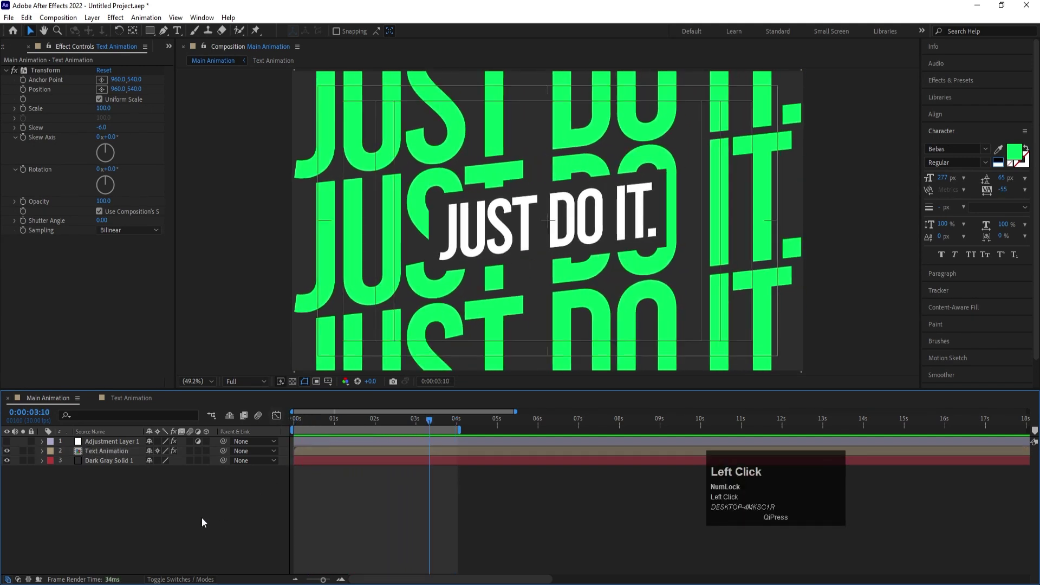
Delete the hidden adjustment layer that carries the Tint effect from the Main Animation composition.
click(8, 442)
click(8, 441)
click(103, 442)
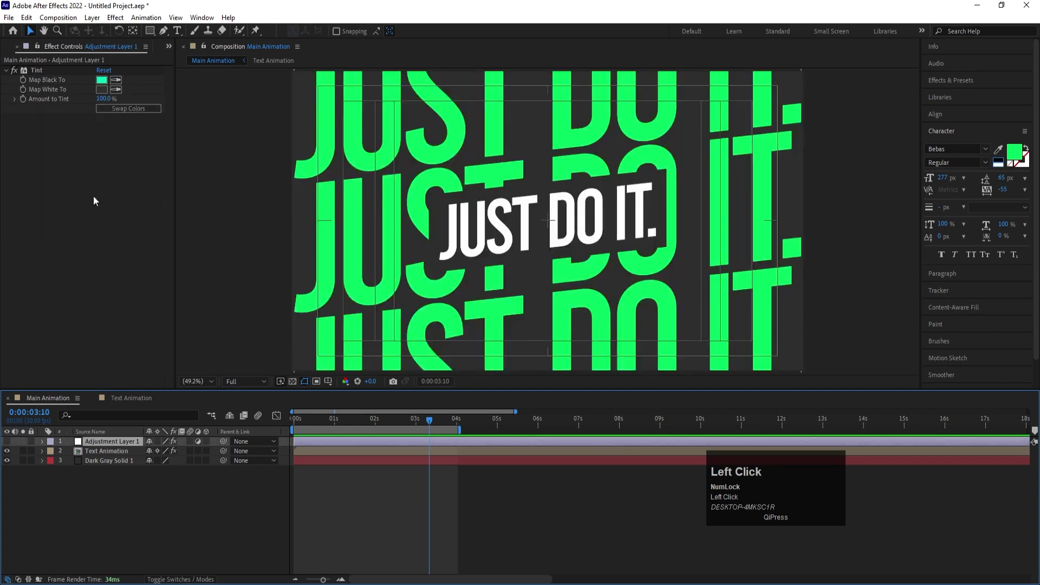
click(93, 443)
key(Delete)
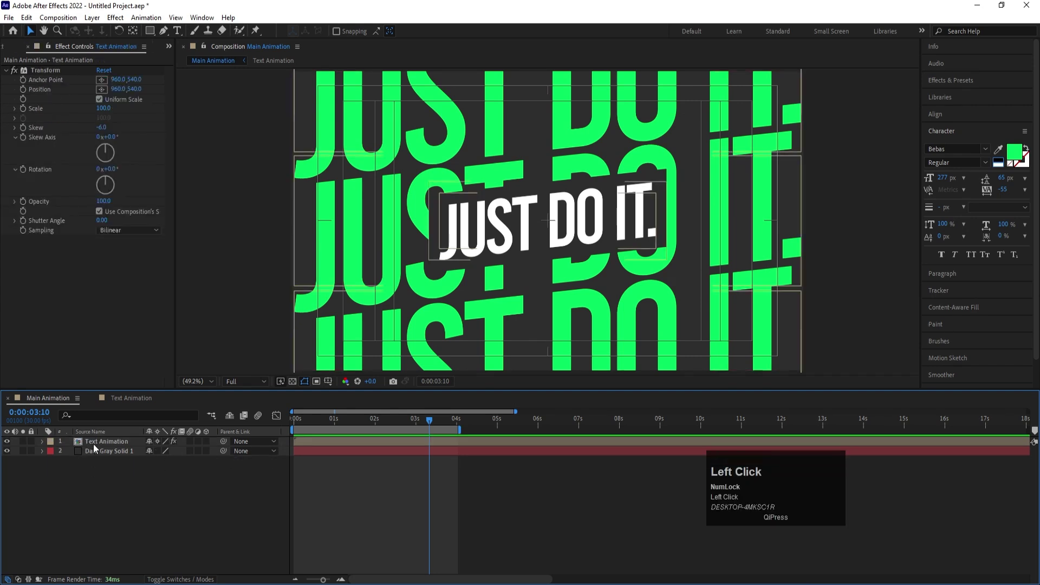
Add a new adjustment layer to the Main Animation composition and apply the CC Vignette effect to it.
right_click(125, 521)
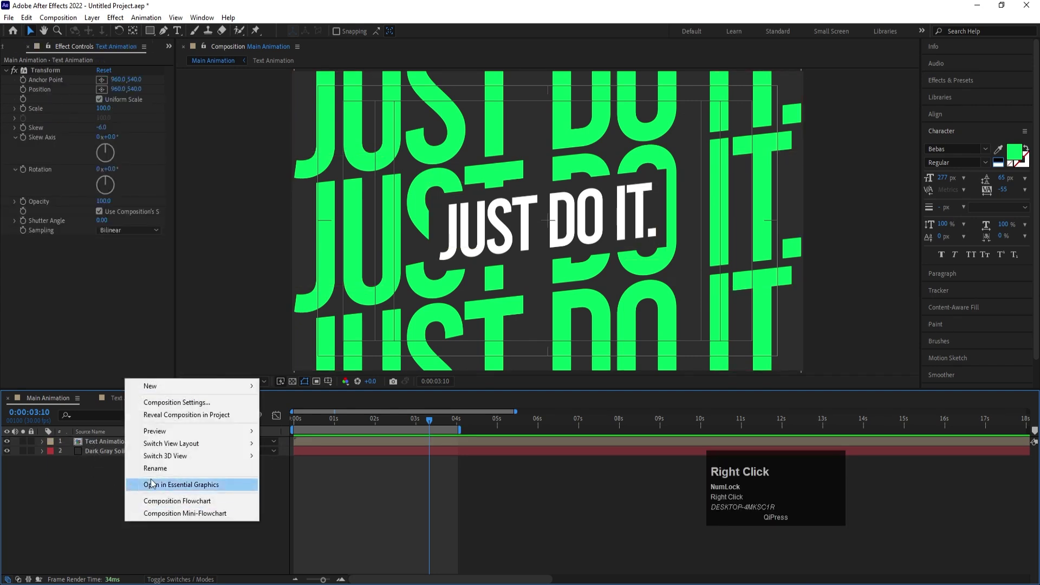
click(151, 388)
click(301, 476)
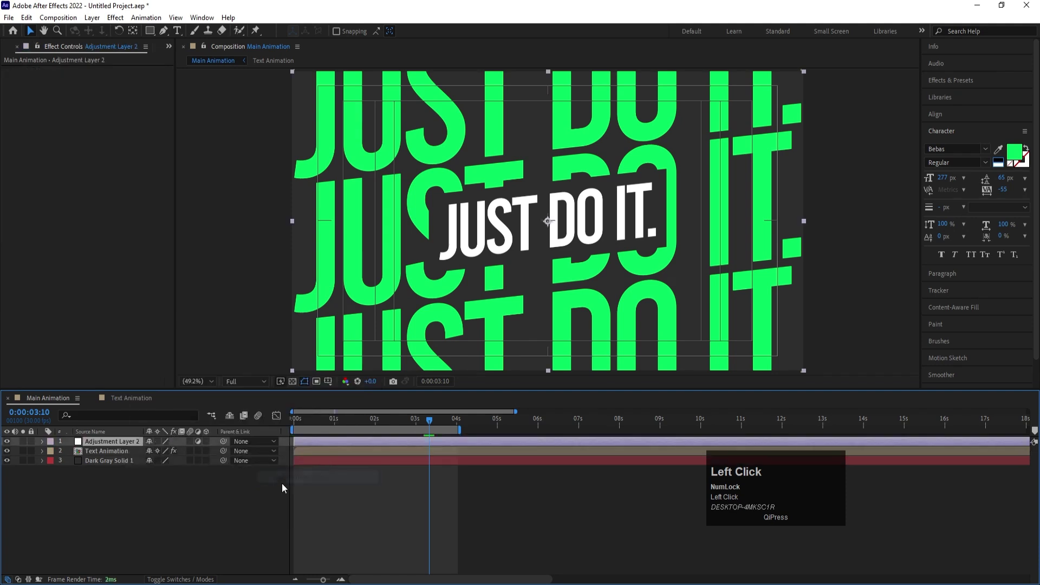
click(961, 77)
click(928, 88)
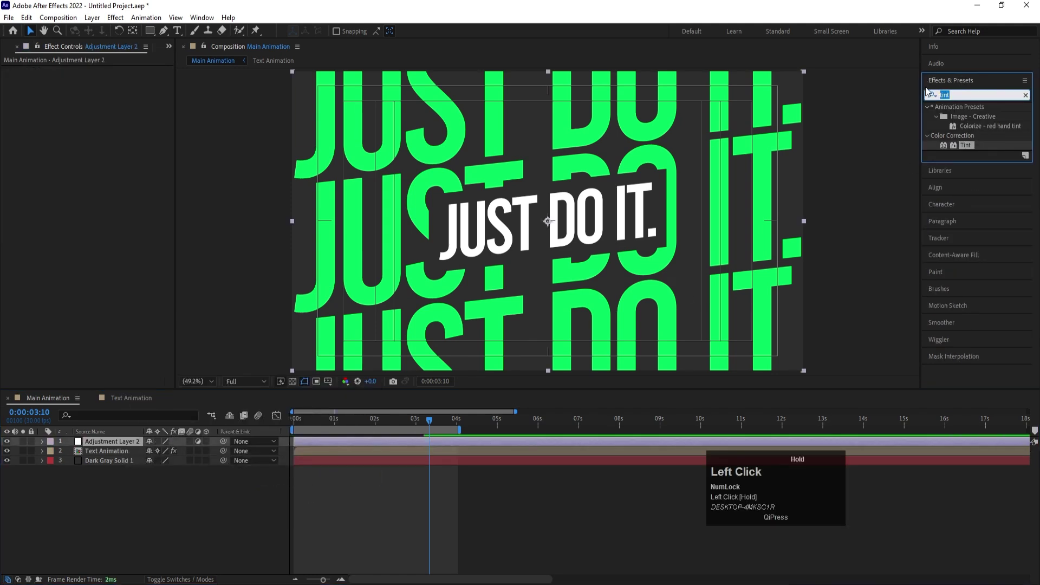
text(cc v)
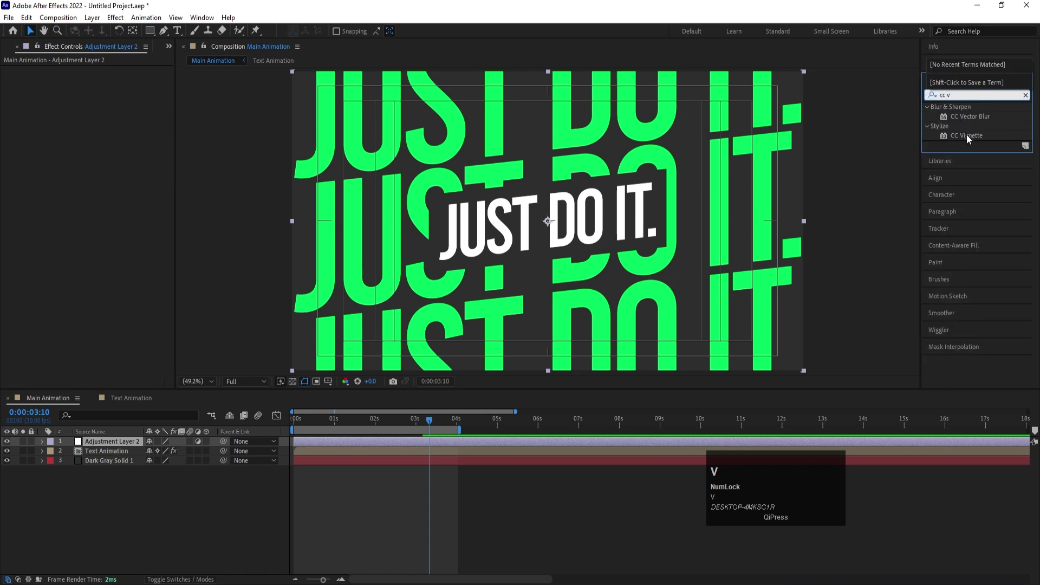
double_click(967, 135)
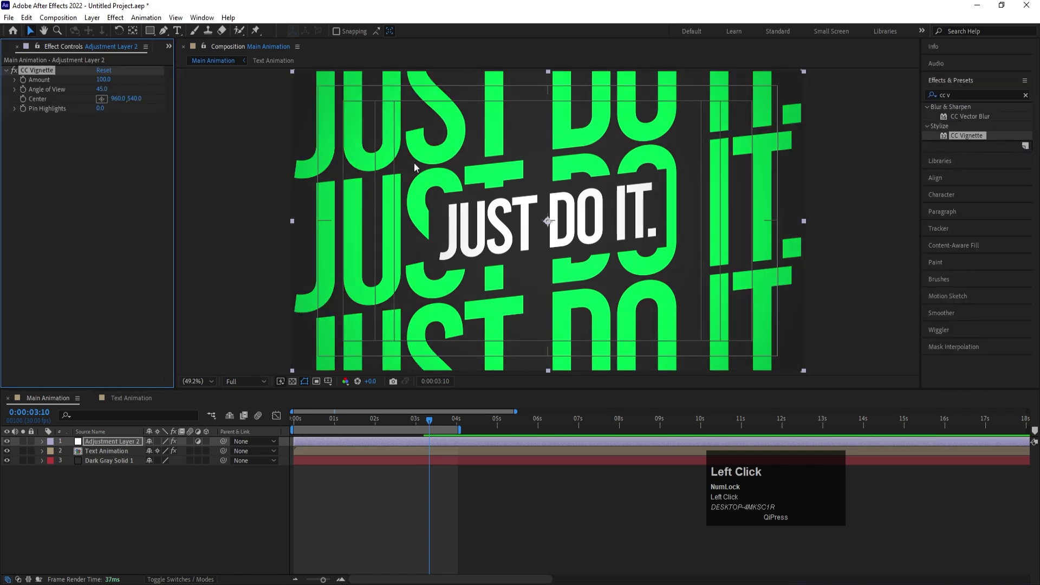
Set the CC Vignette Amount to 155 and Angle of View to 51.6, and preview the animation from the start.
drag(103, 80, 117, 81)
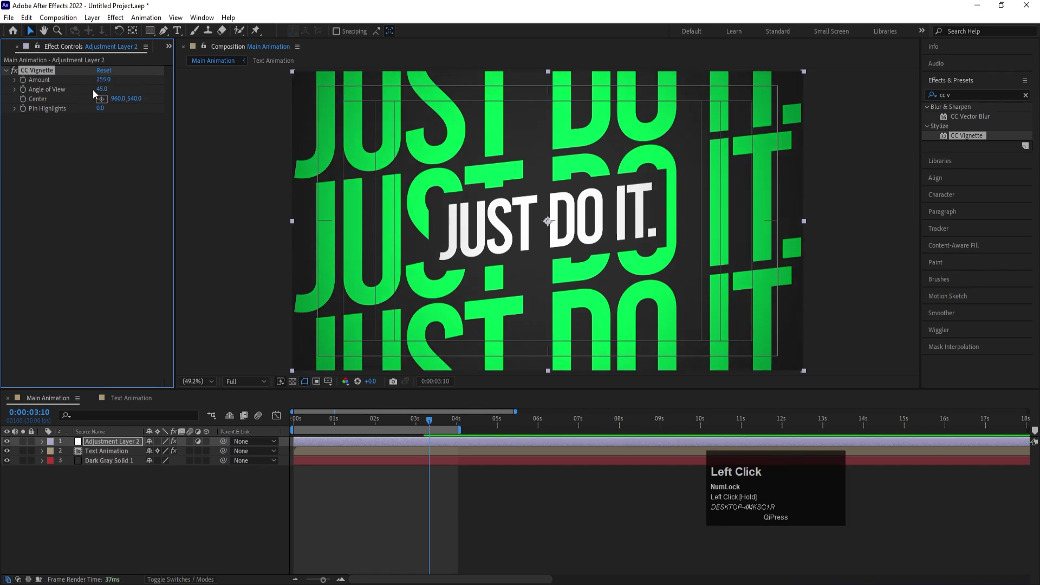
drag(107, 91, 141, 87)
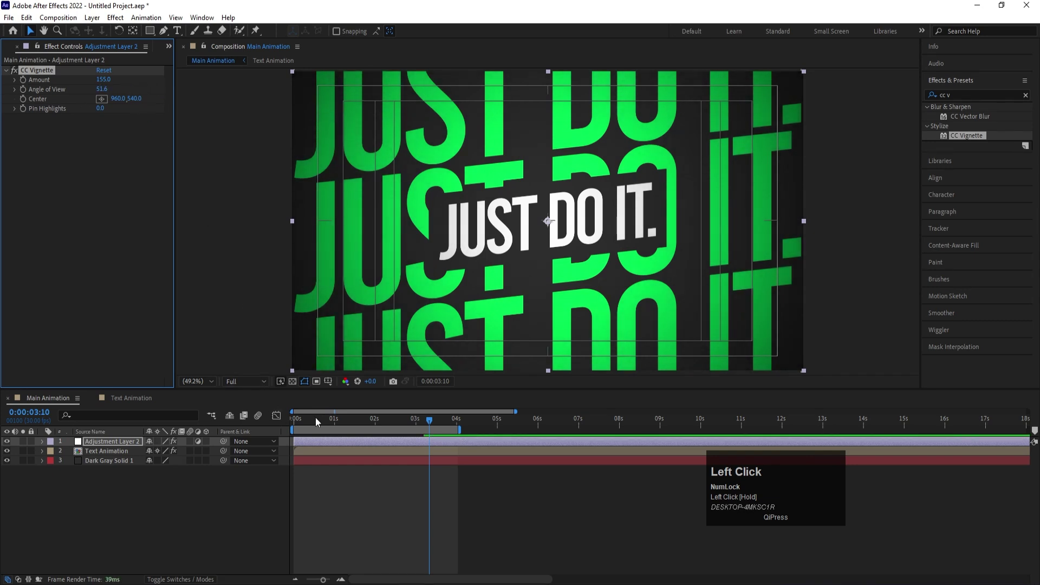
drag(316, 417, 255, 419)
key(space)
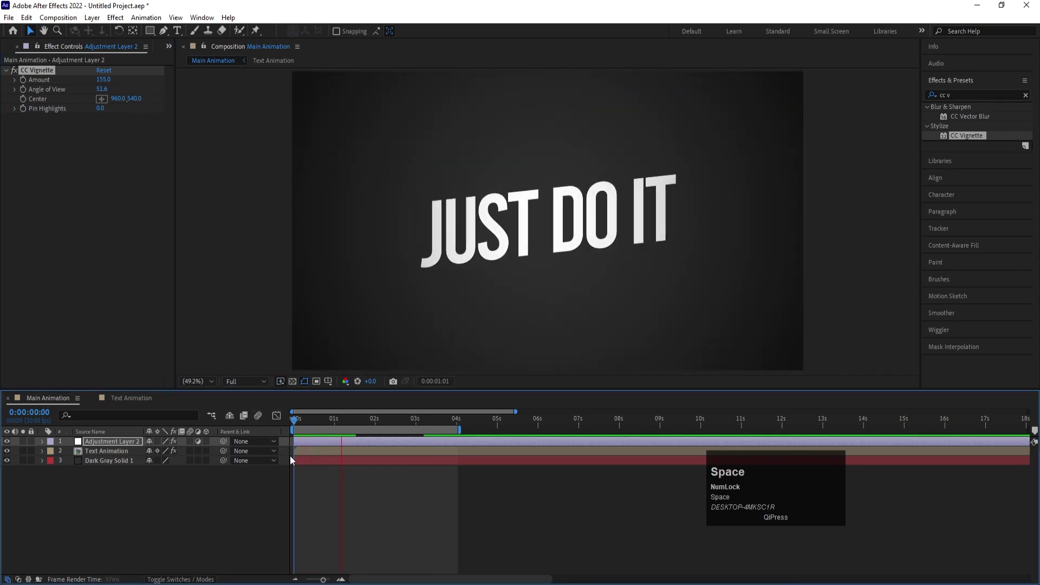